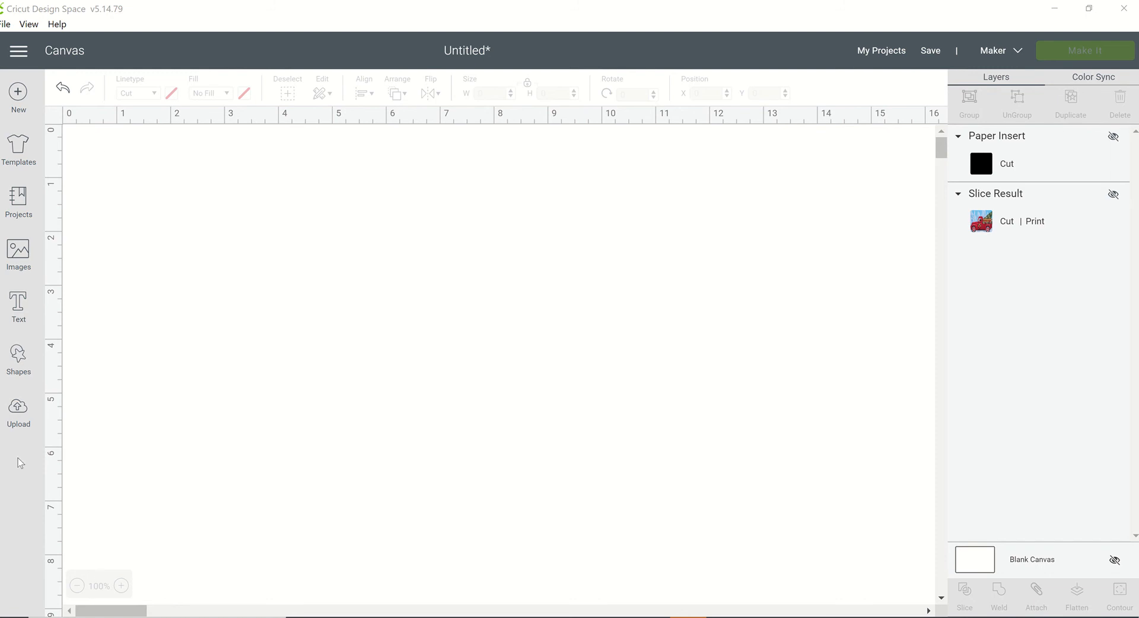
Insert the uploaded beyonce image onto the canvas
{"action": "left_click", "coordinate": [18, 412]}
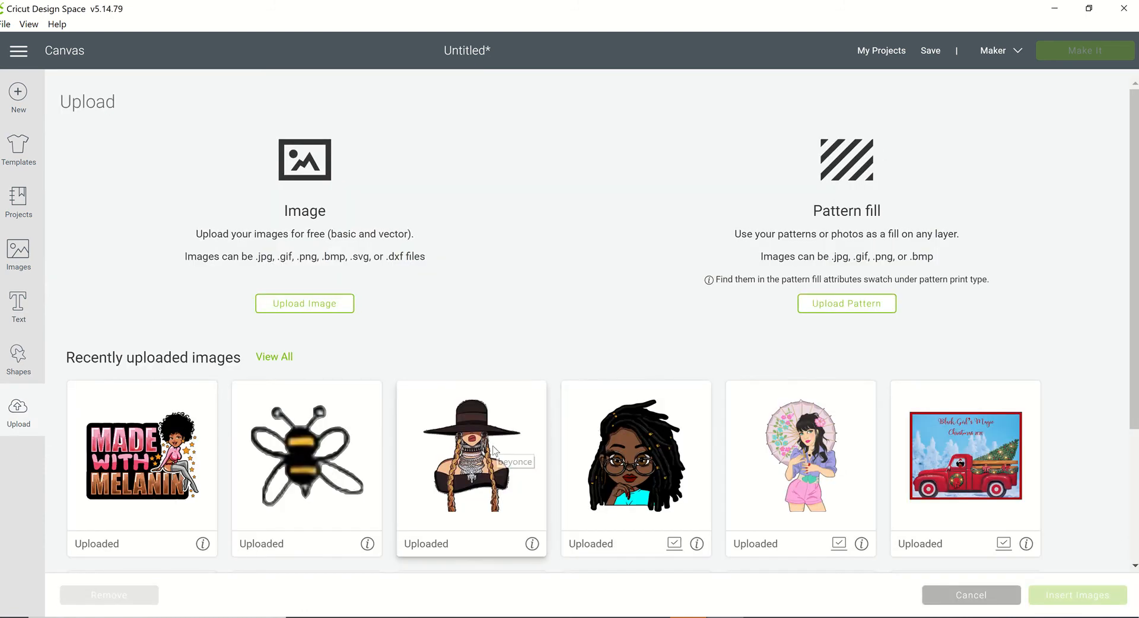
{"action": "left_click", "coordinate": [516, 517]}
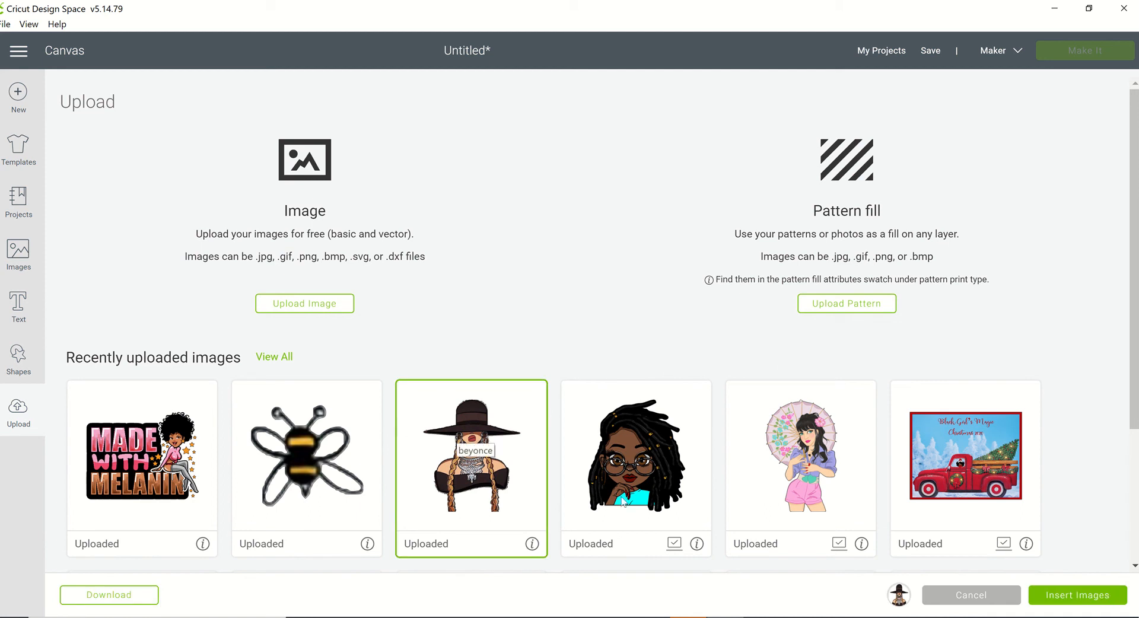
{"action": "left_click", "coordinate": [1048, 602]}
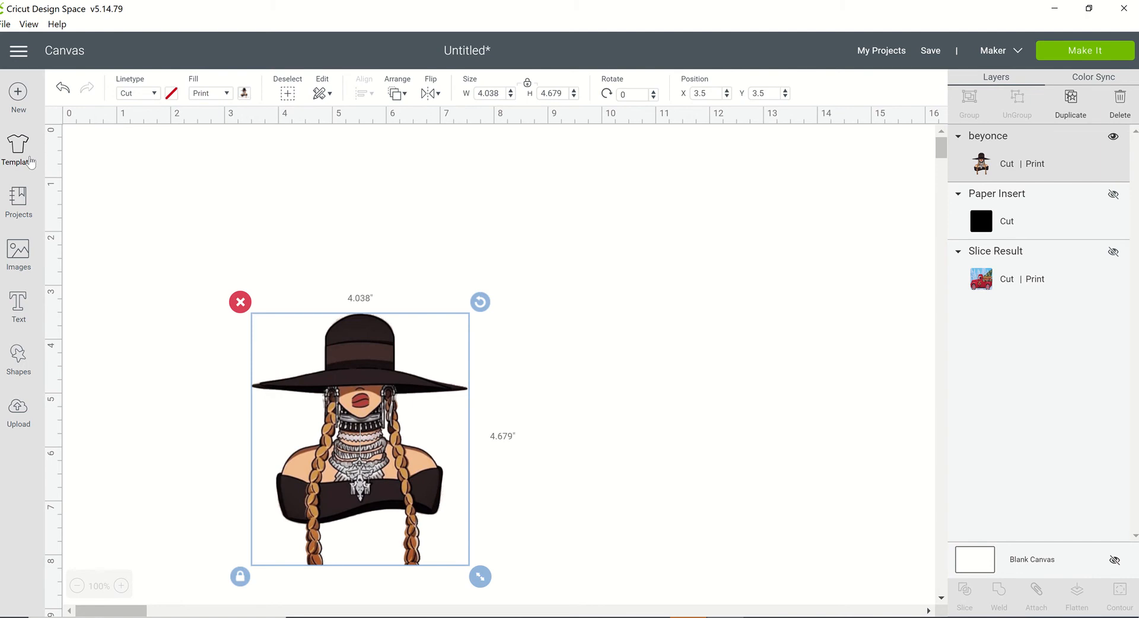
Search the templates for "t-shirt" and apply the Classic t-shirts template behind the image
{"action": "left_click", "coordinate": [31, 163]}
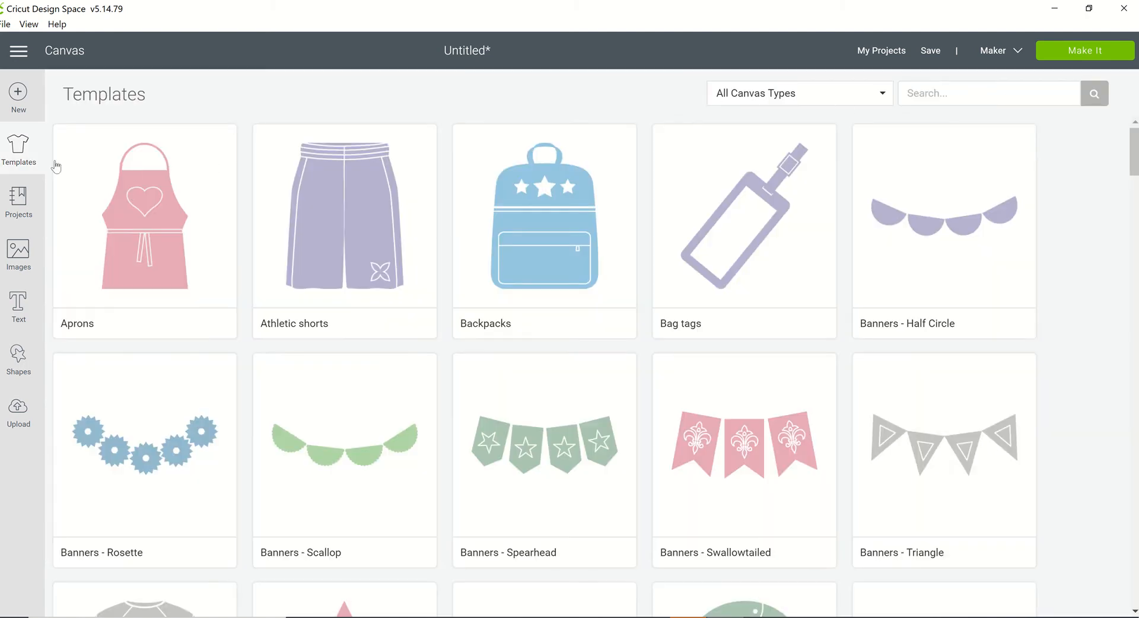
{"action": "left_click", "coordinate": [941, 93]}
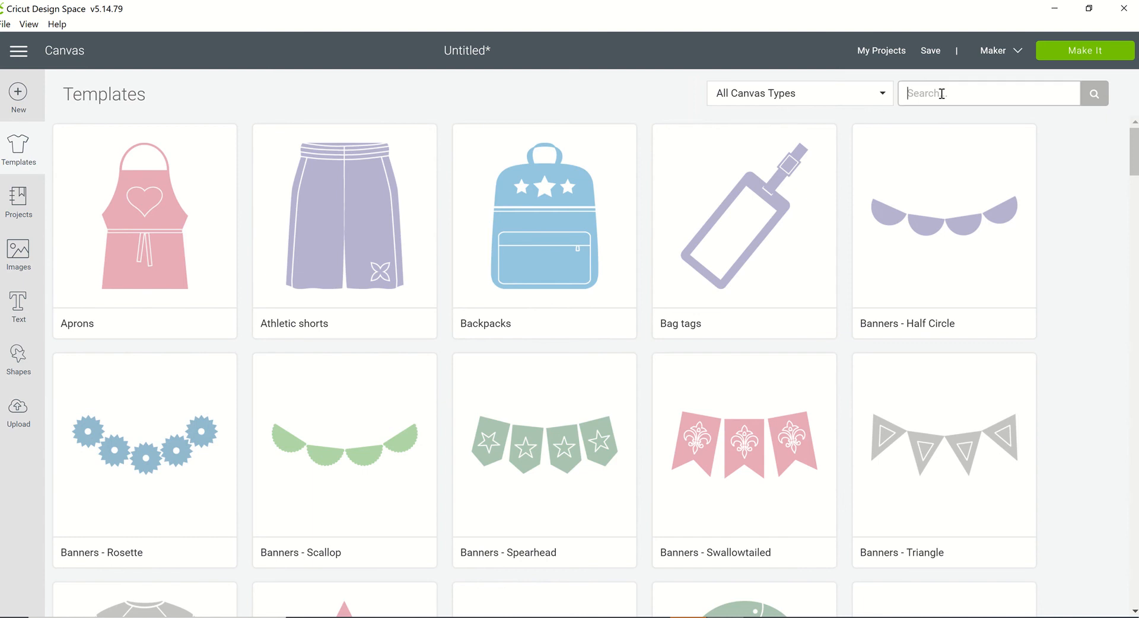
{"action": "type", "text": "t-shirt"}
{"action": "left_click", "coordinate": [1095, 95]}
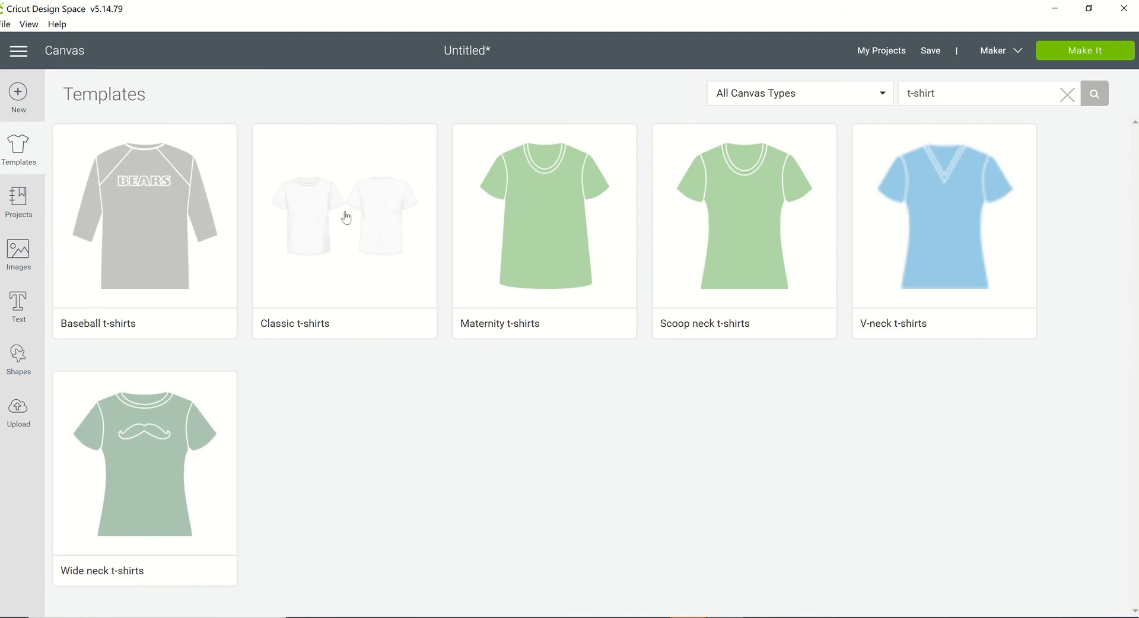
{"action": "left_click", "coordinate": [357, 216]}
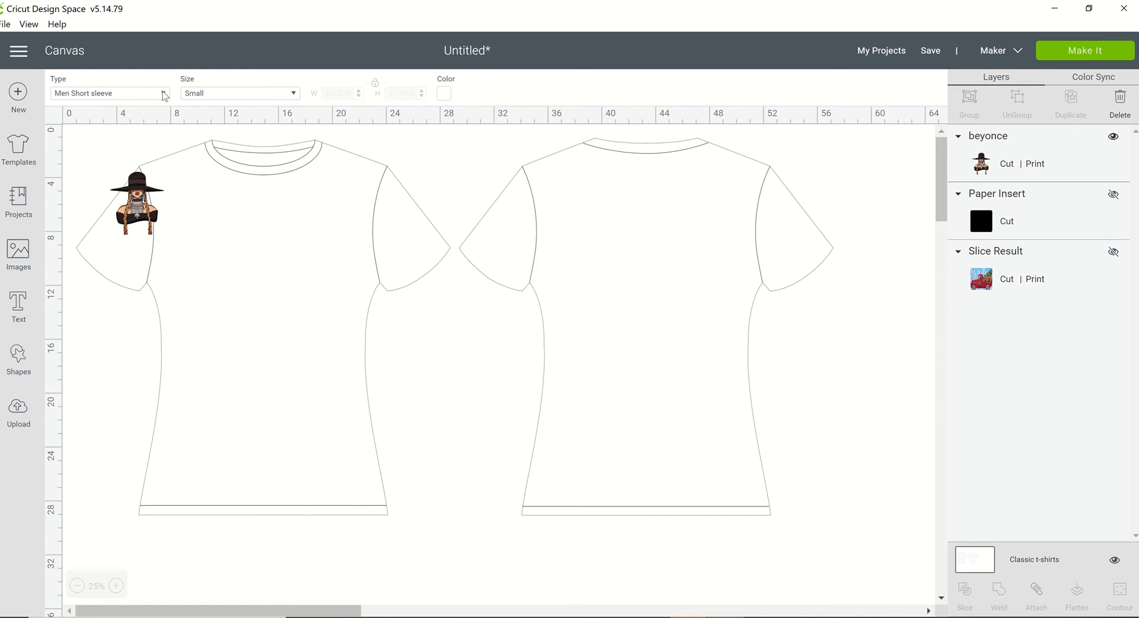
Configure the shirt template as Women Short sleeve, size Large, in bright yellow
{"action": "left_click", "coordinate": [164, 93]}
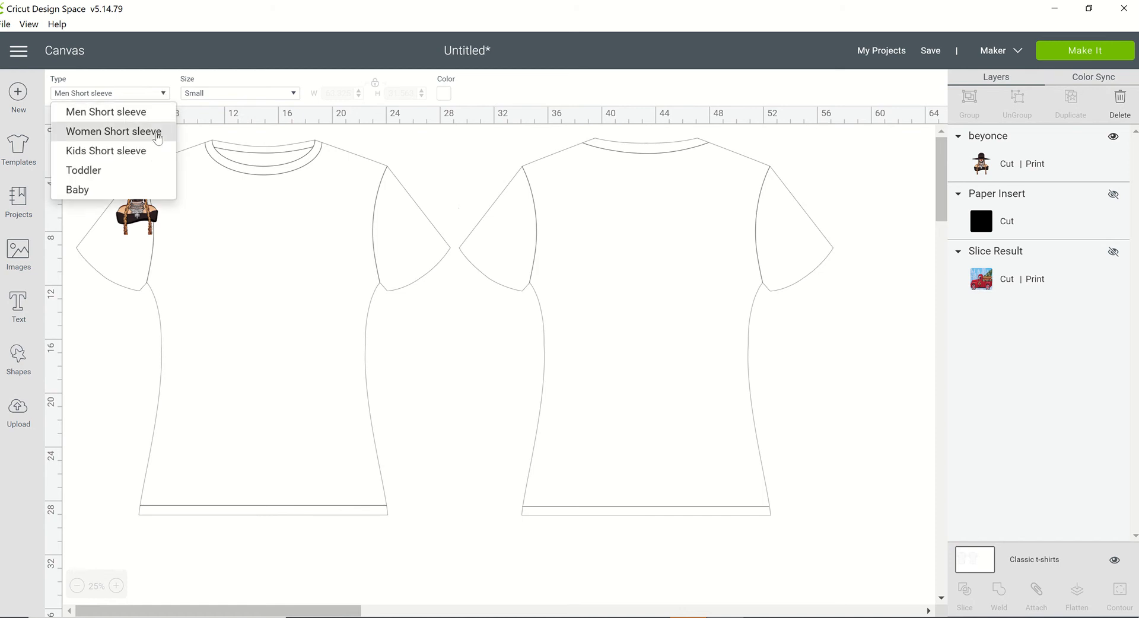
{"action": "left_click", "coordinate": [160, 133]}
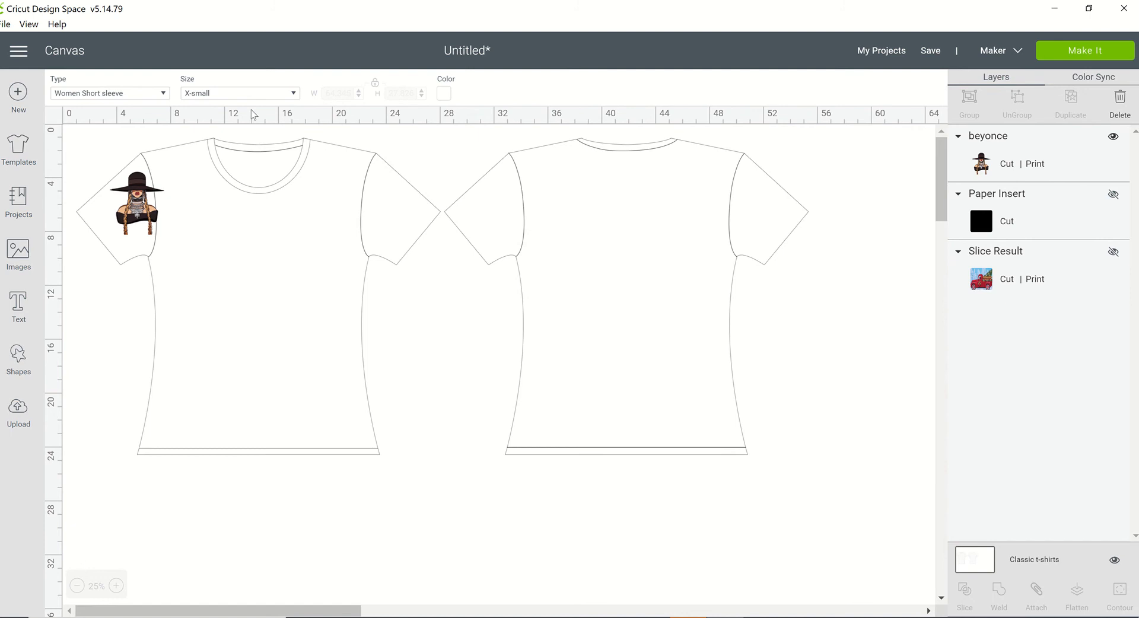
{"action": "left_click", "coordinate": [294, 94]}
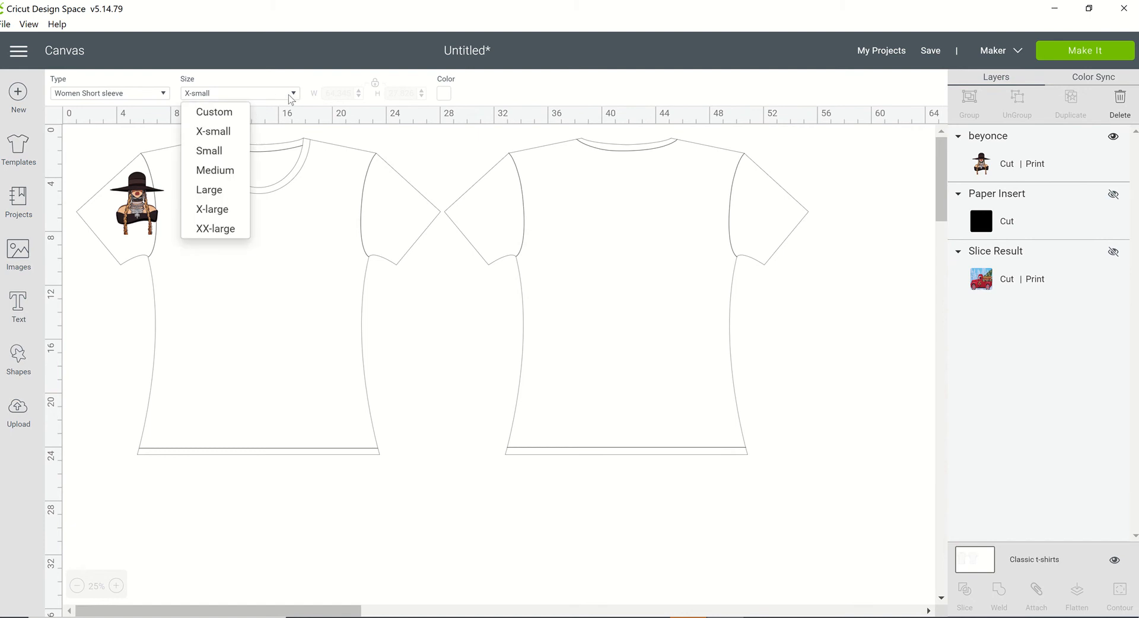
{"action": "left_click", "coordinate": [224, 191]}
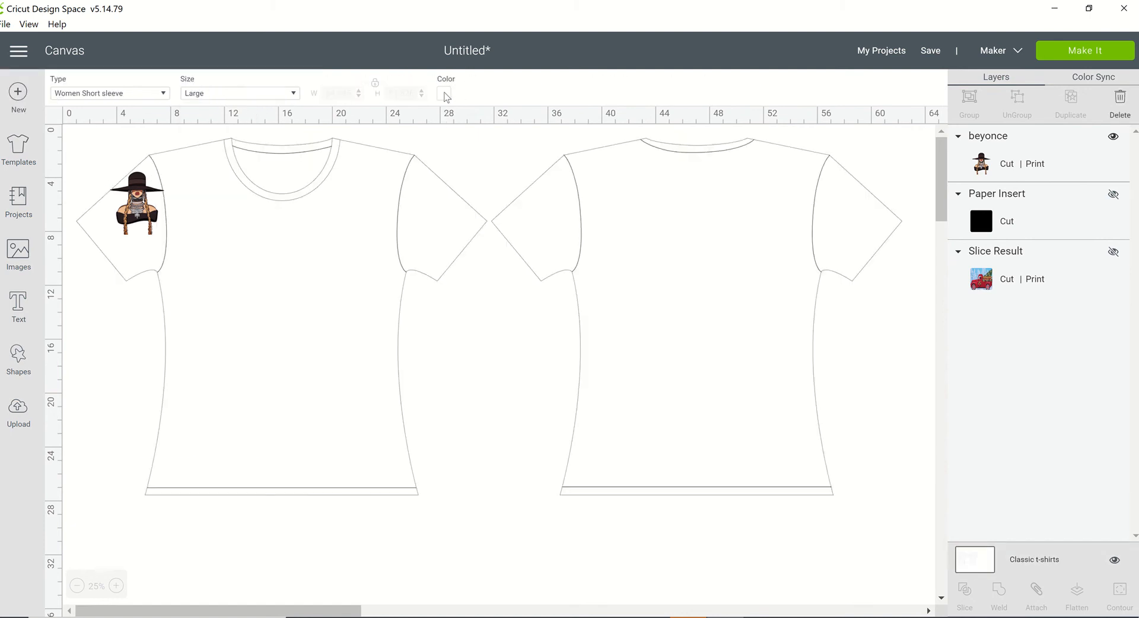
{"action": "left_click", "coordinate": [446, 95]}
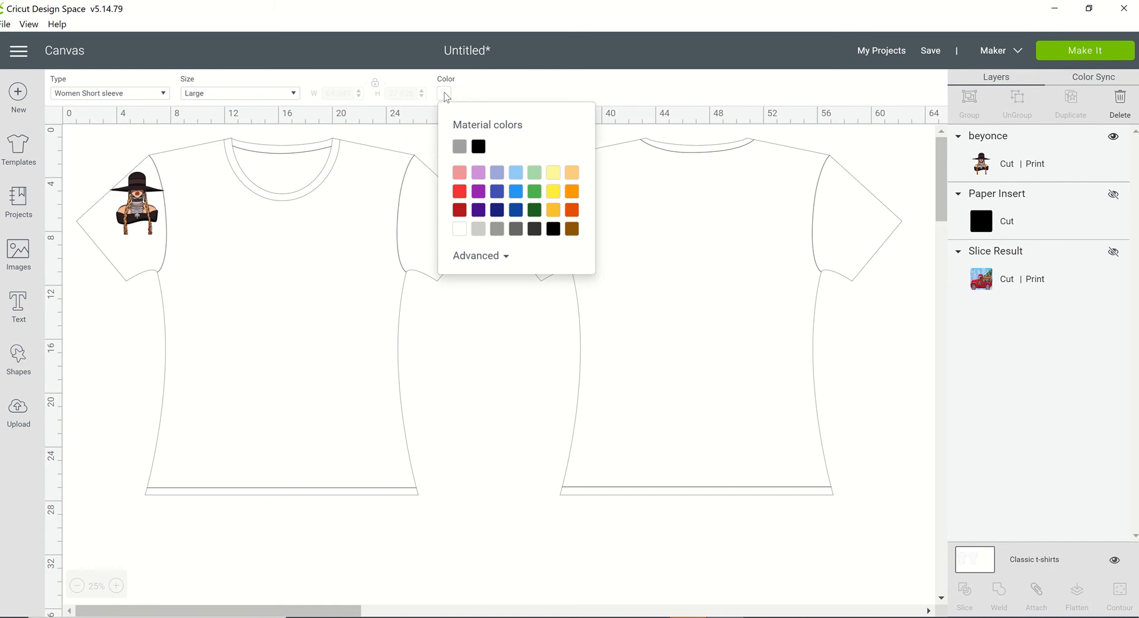
{"action": "left_click", "coordinate": [555, 192]}
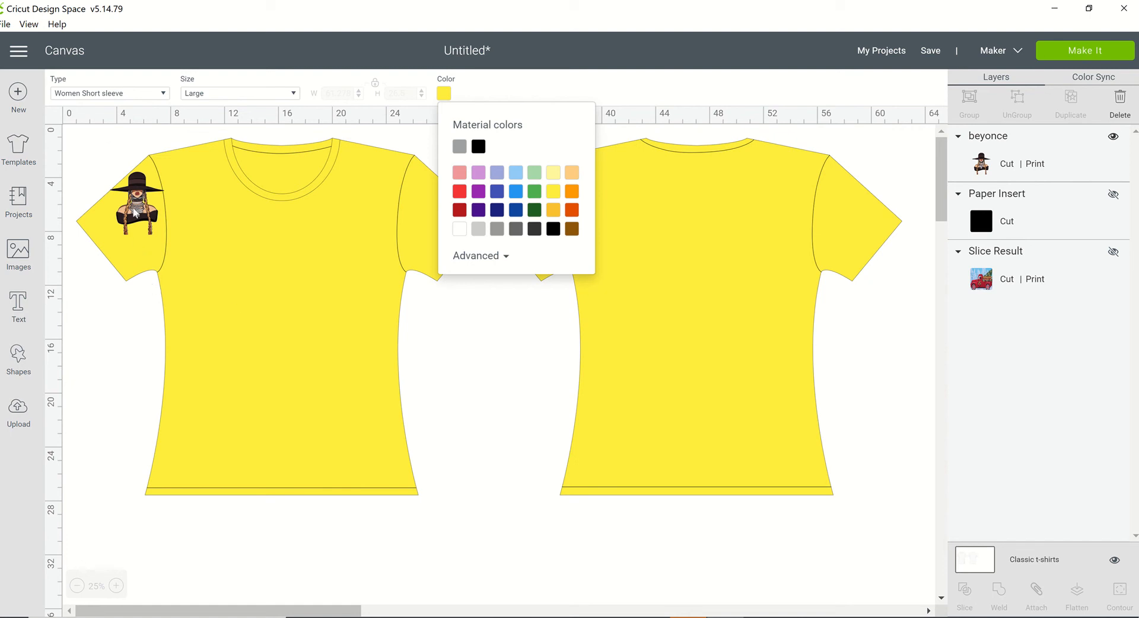
Move the beyonce image from the sleeve onto the shirt front just below the neckline and unlock its proportions
{"action": "left_click_drag", "start_coordinate": [136, 214], "coordinate": [234, 243]}
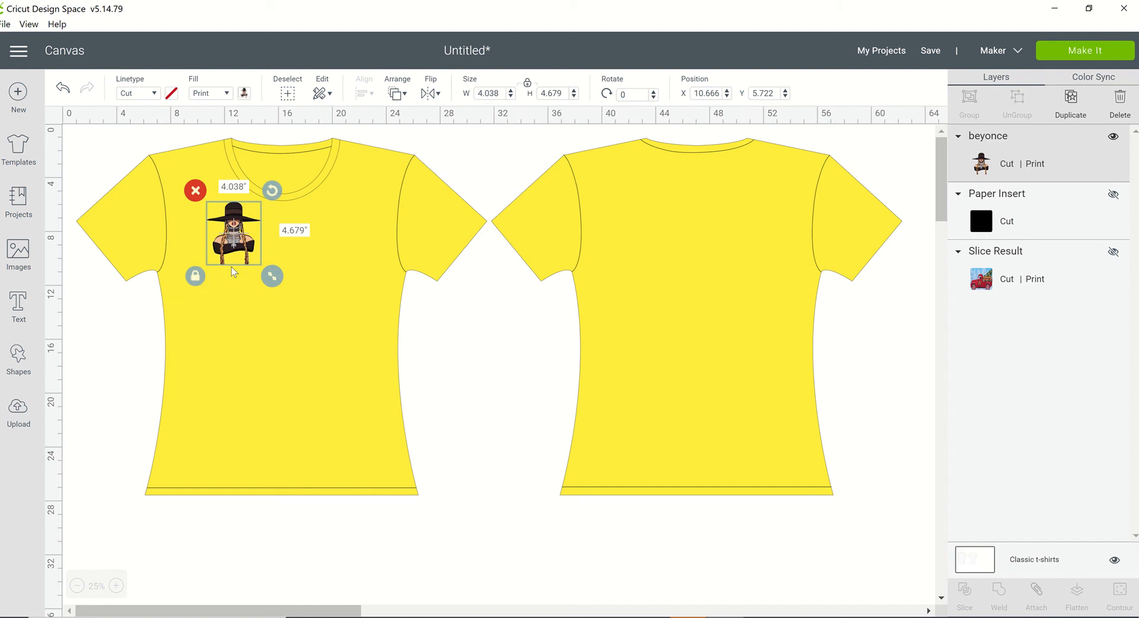
{"action": "left_click", "coordinate": [196, 276]}
{"action": "left_click", "coordinate": [198, 278]}
Duplicate the beyonce image and place the copy mid-way down the back shirt at about X 42.9, Y 14
{"action": "right_click", "coordinate": [234, 245]}
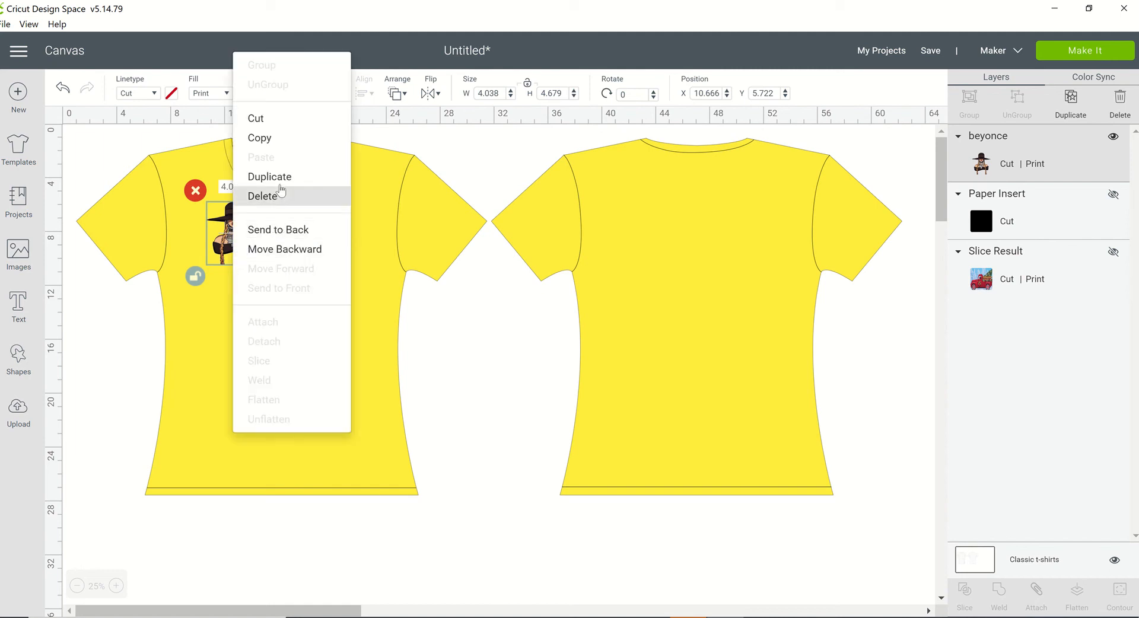
{"action": "left_click", "coordinate": [279, 182]}
{"action": "left_click_drag", "start_coordinate": [237, 263], "coordinate": [552, 328]}
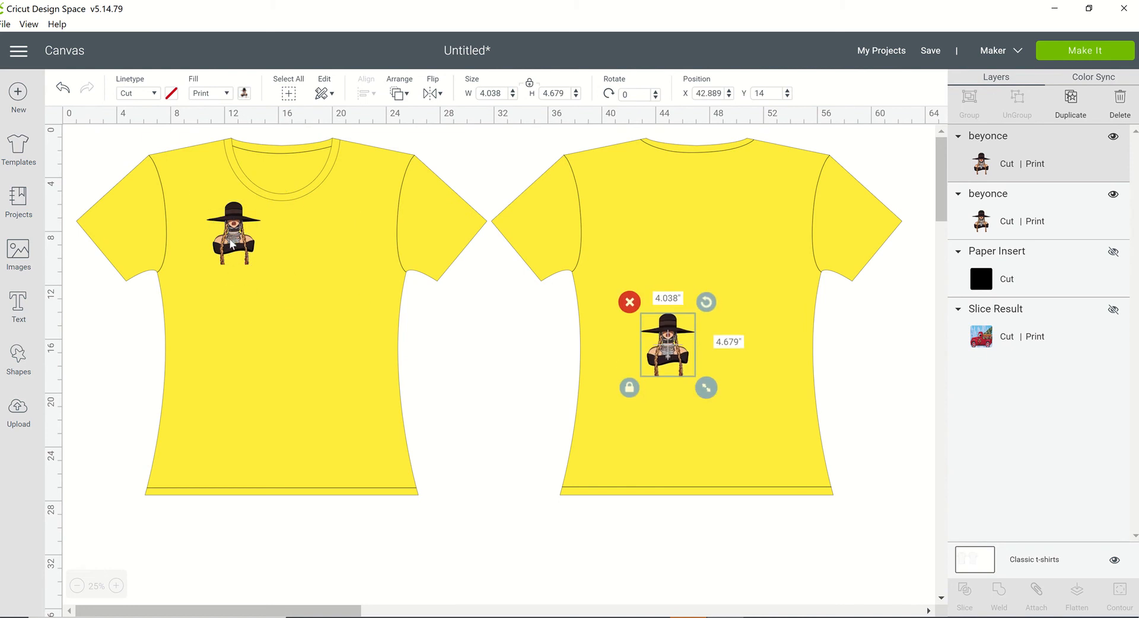
Try stretching the front image freely to about 17.9 by 25.5 inches and undo the resize
{"action": "left_click", "coordinate": [233, 244]}
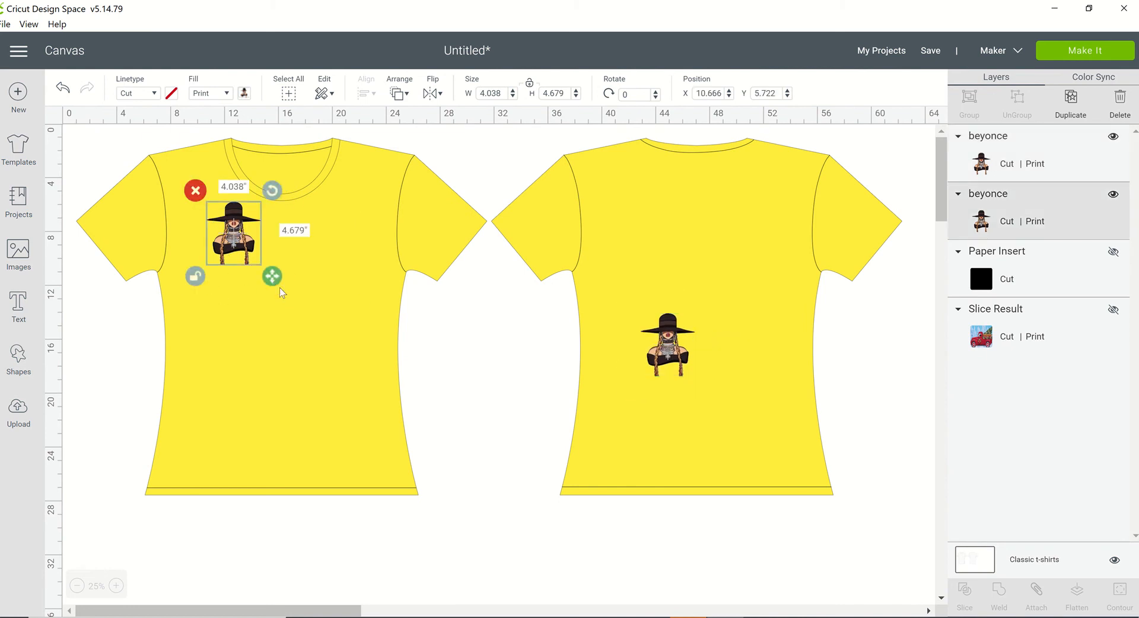
{"action": "left_click_drag", "start_coordinate": [276, 282], "coordinate": [458, 556]}
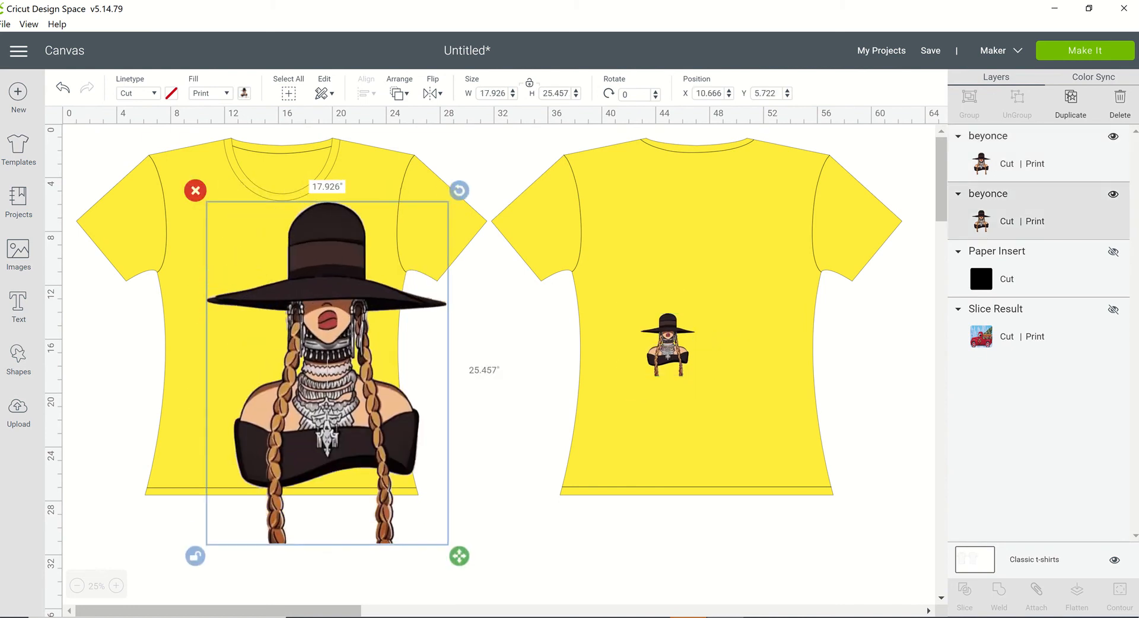
{"action": "mouse_move", "coordinate": [689, 617]}
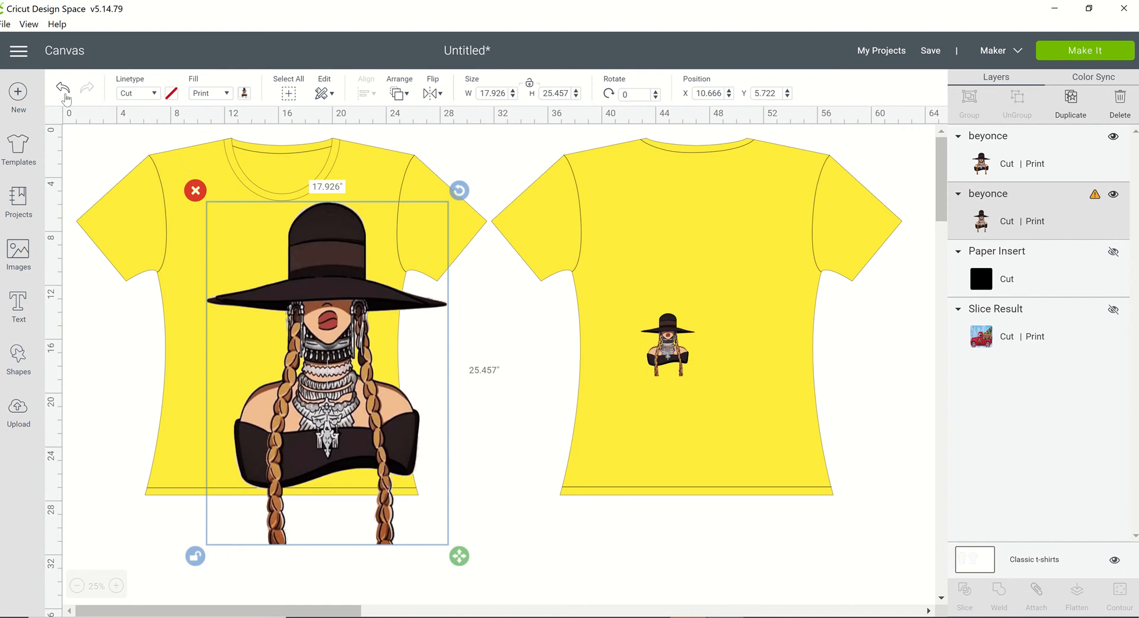
{"action": "left_click", "coordinate": [64, 92]}
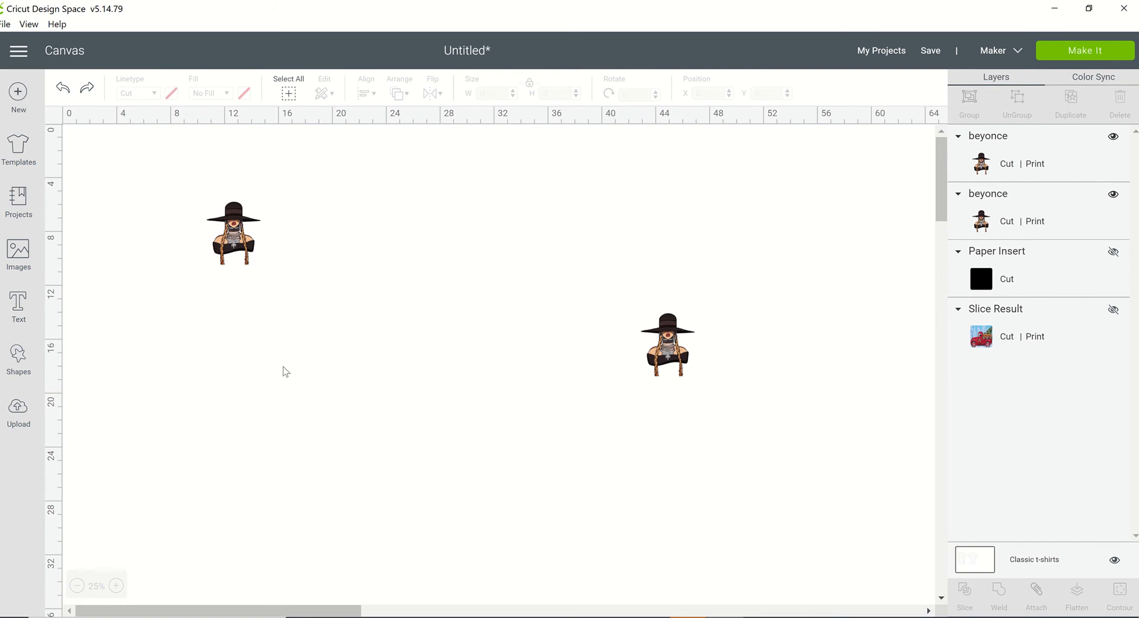
Enlarge the first beyonce image proportionally to about 18.7 by 21.7 inches and leave its proportions unlocked
{"action": "left_click", "coordinate": [236, 245]}
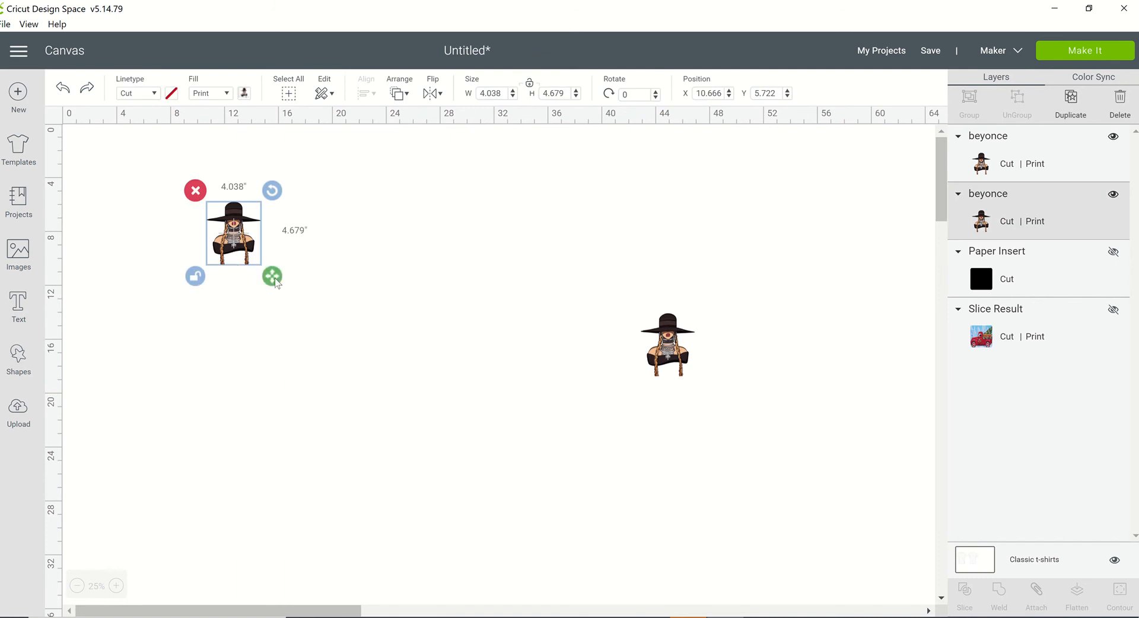
{"action": "left_click_drag", "start_coordinate": [273, 277], "coordinate": [433, 506]}
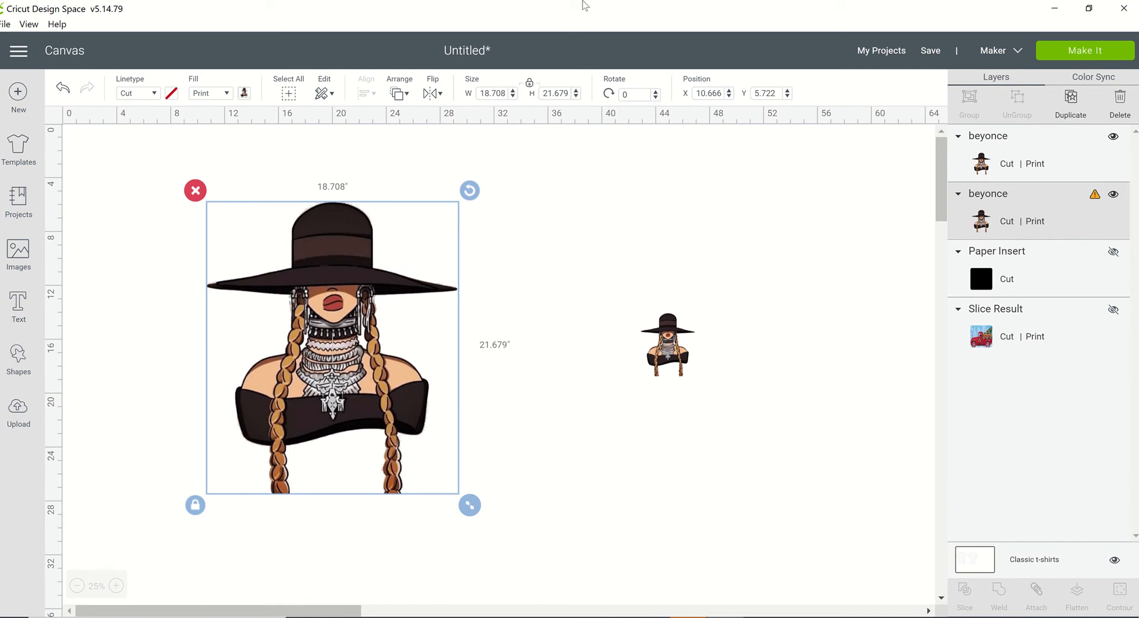
{"action": "left_click", "coordinate": [196, 507]}
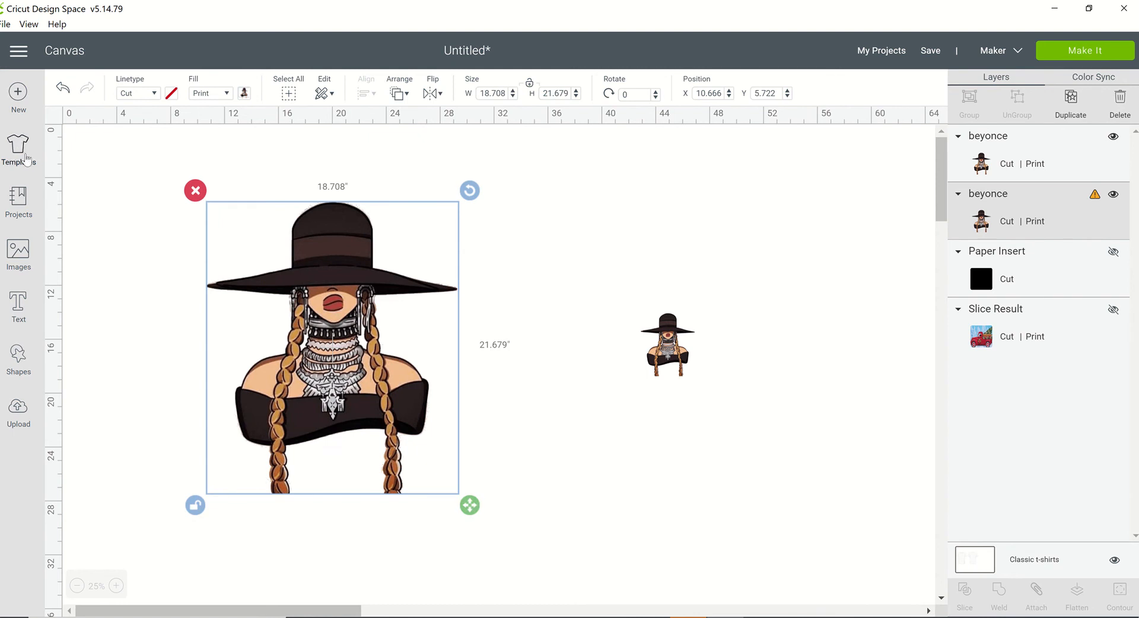
Bring back the shirt background by finding the Classic t-shirts template with a "t-shirt" search and applying it
{"action": "left_click", "coordinate": [27, 159]}
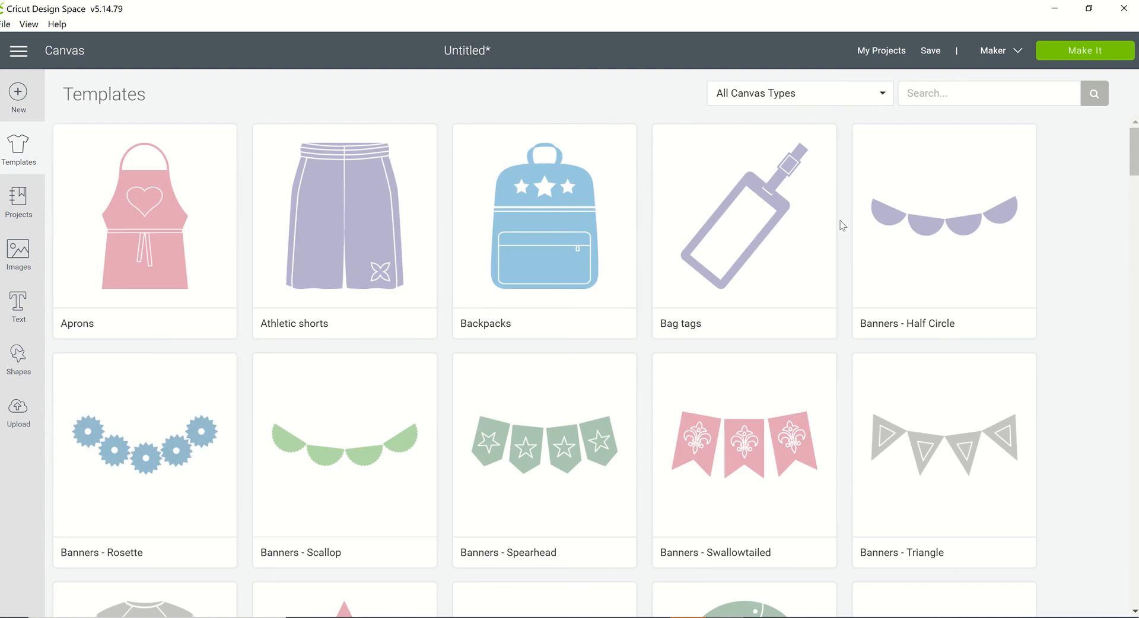
{"action": "left_click", "coordinate": [985, 96]}
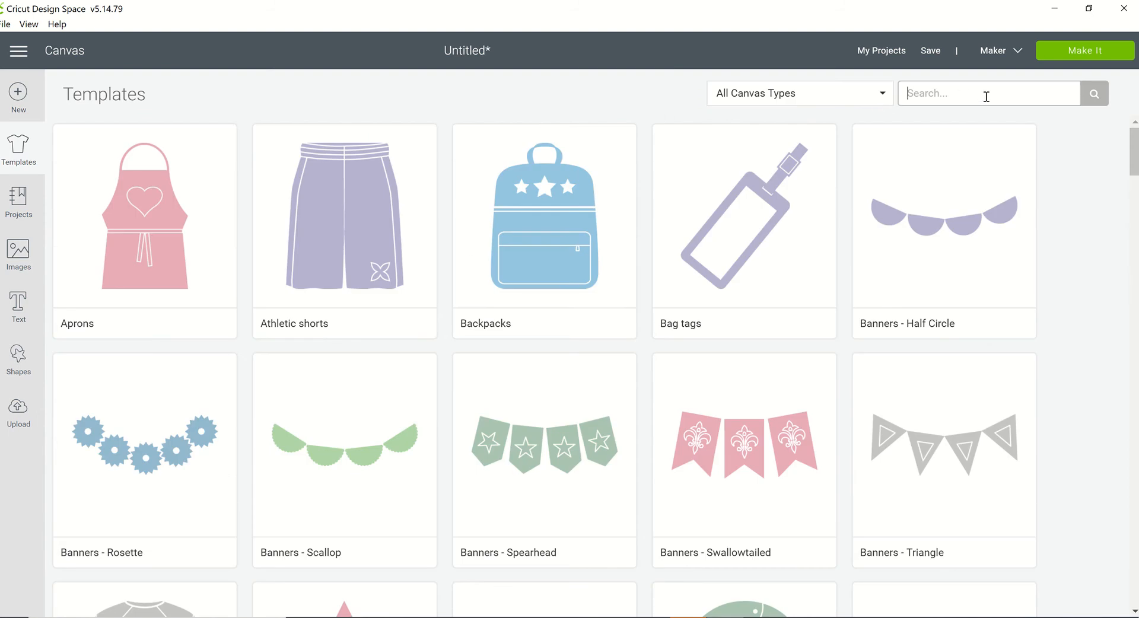
{"action": "type", "text": "t-shirt"}
{"action": "left_click", "coordinate": [1099, 86]}
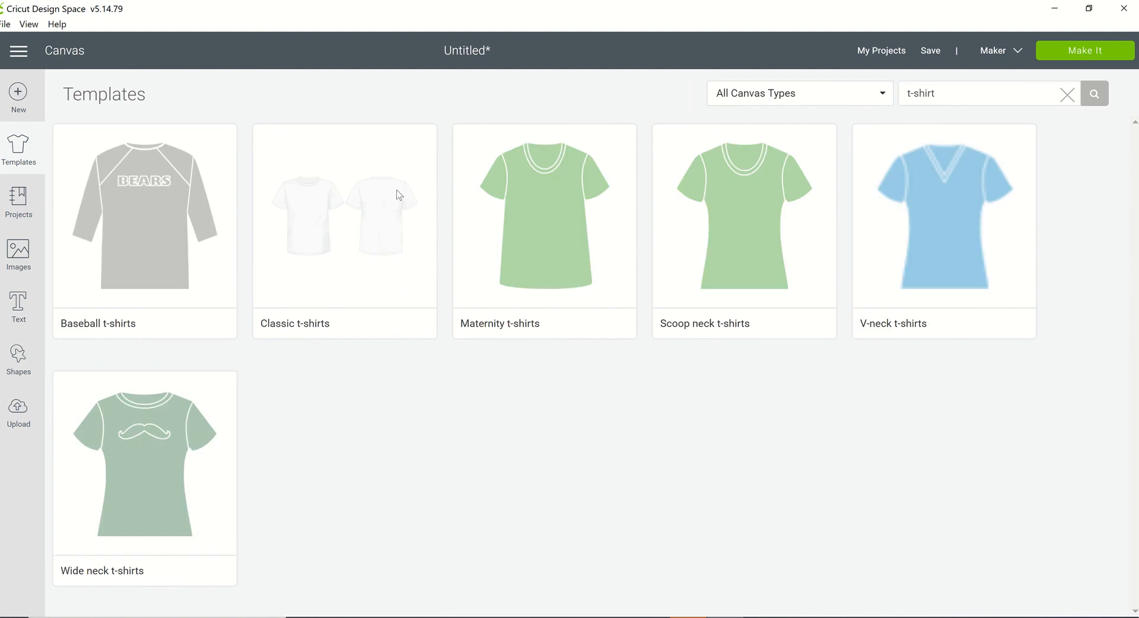
{"action": "left_click", "coordinate": [399, 194]}
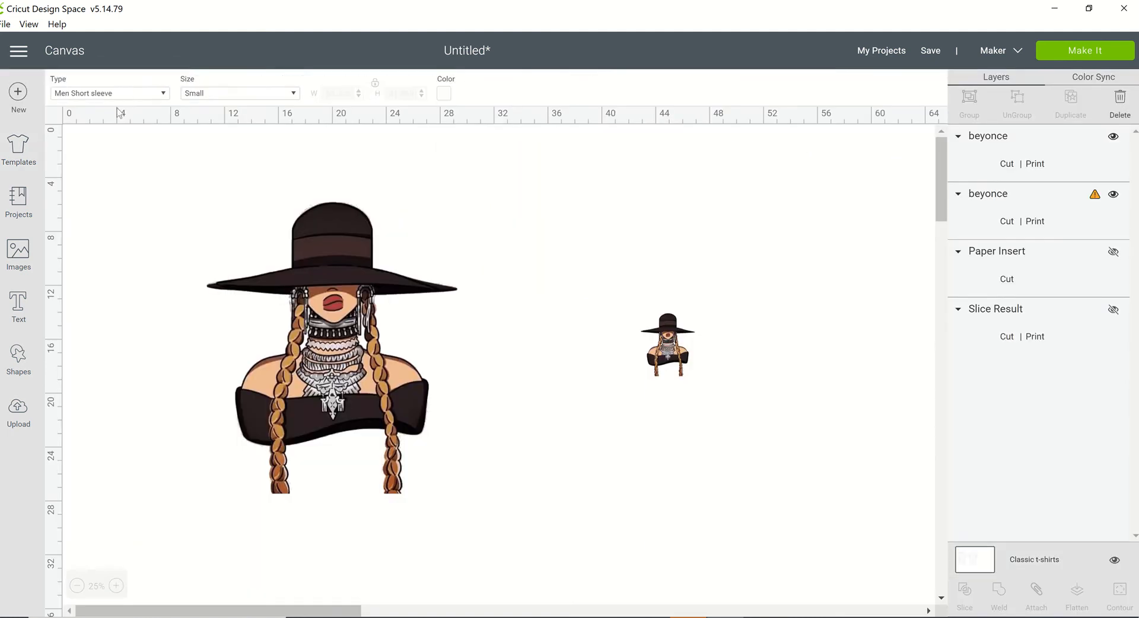
Set the reapplied shirt template to Women Short sleeve, size Large, and colour it bright yellow
{"action": "left_click", "coordinate": [164, 94]}
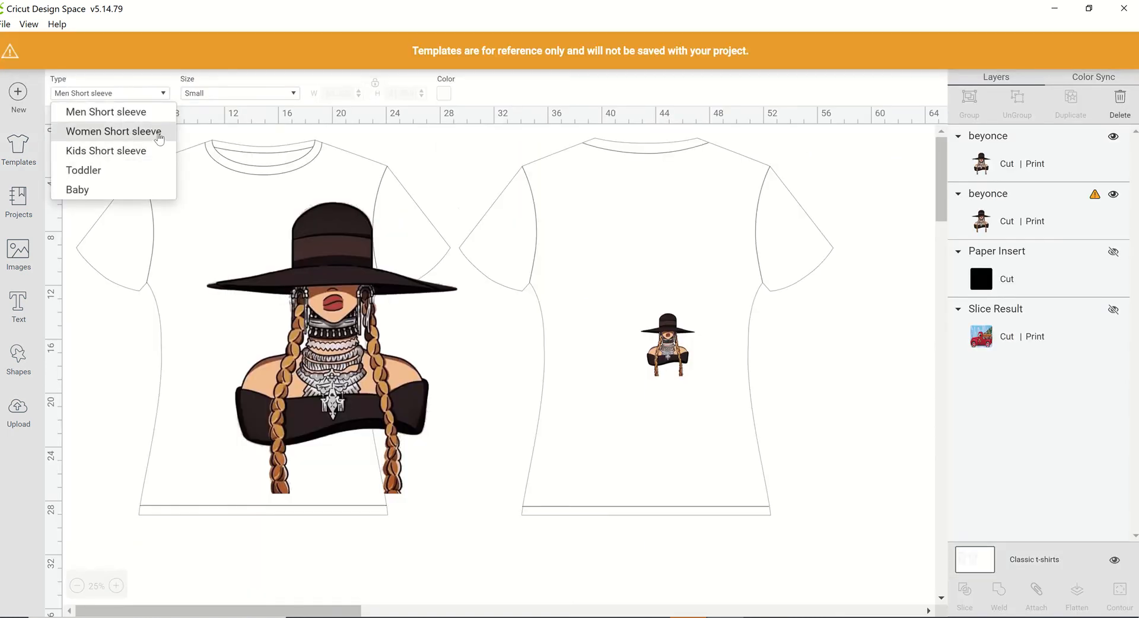
{"action": "left_click", "coordinate": [159, 131]}
{"action": "left_click", "coordinate": [273, 95]}
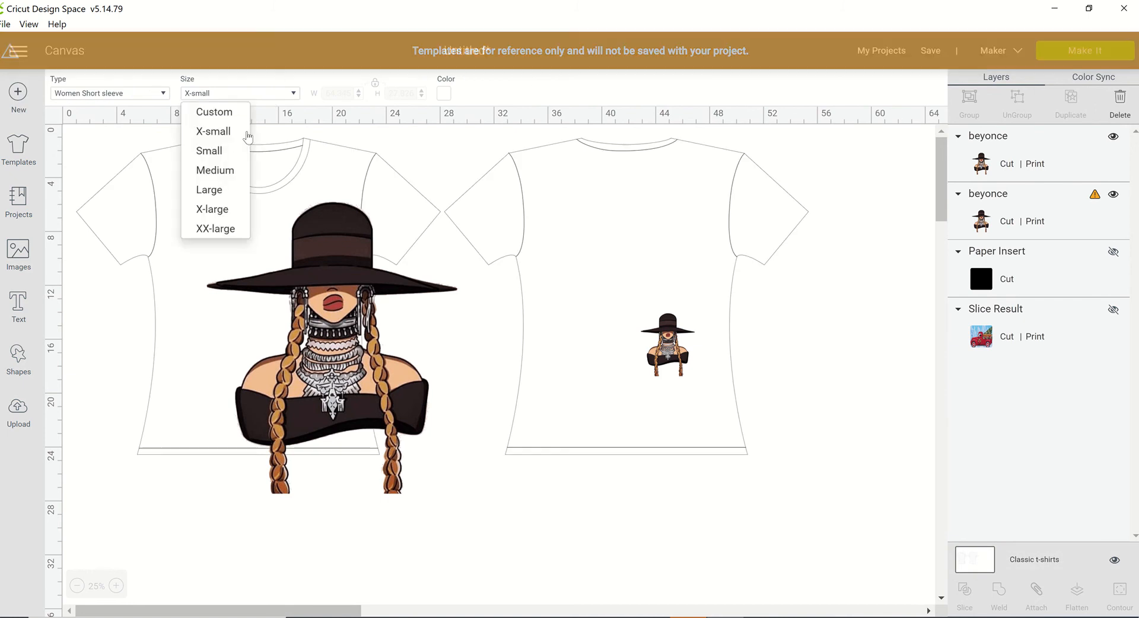
{"action": "key", "text": "Return"}
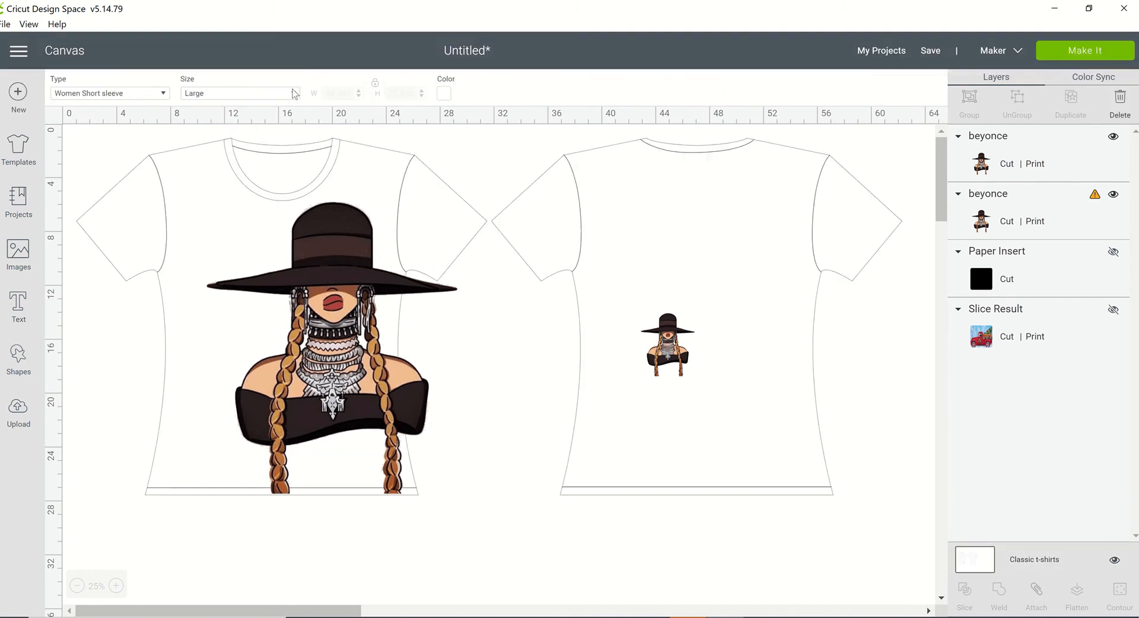
{"action": "left_click", "coordinate": [445, 95]}
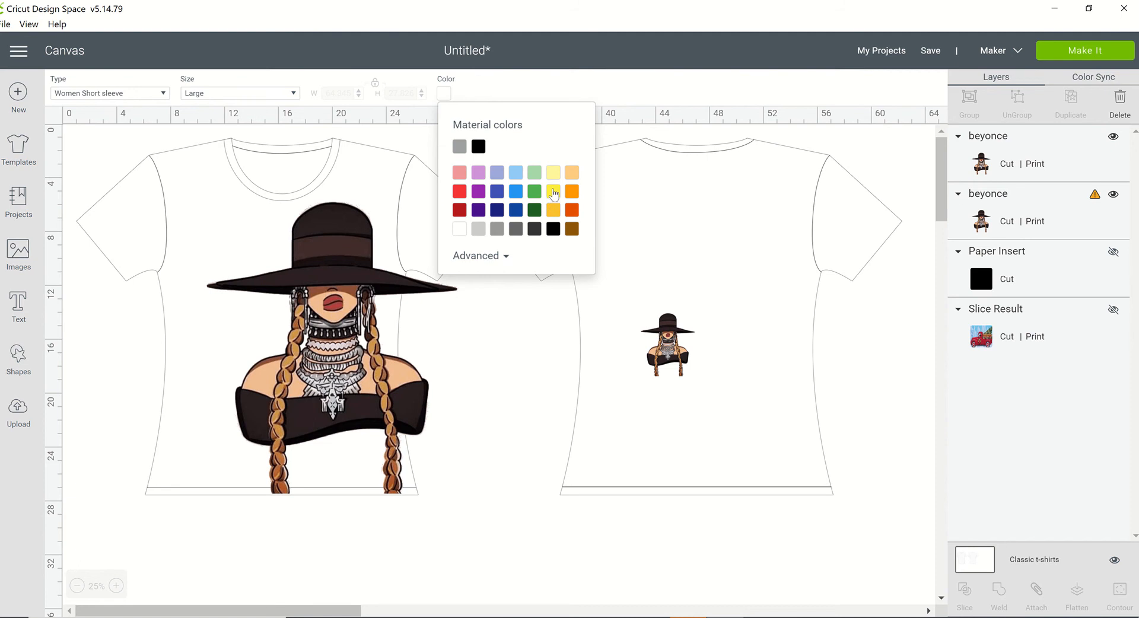
{"action": "left_click", "coordinate": [554, 192]}
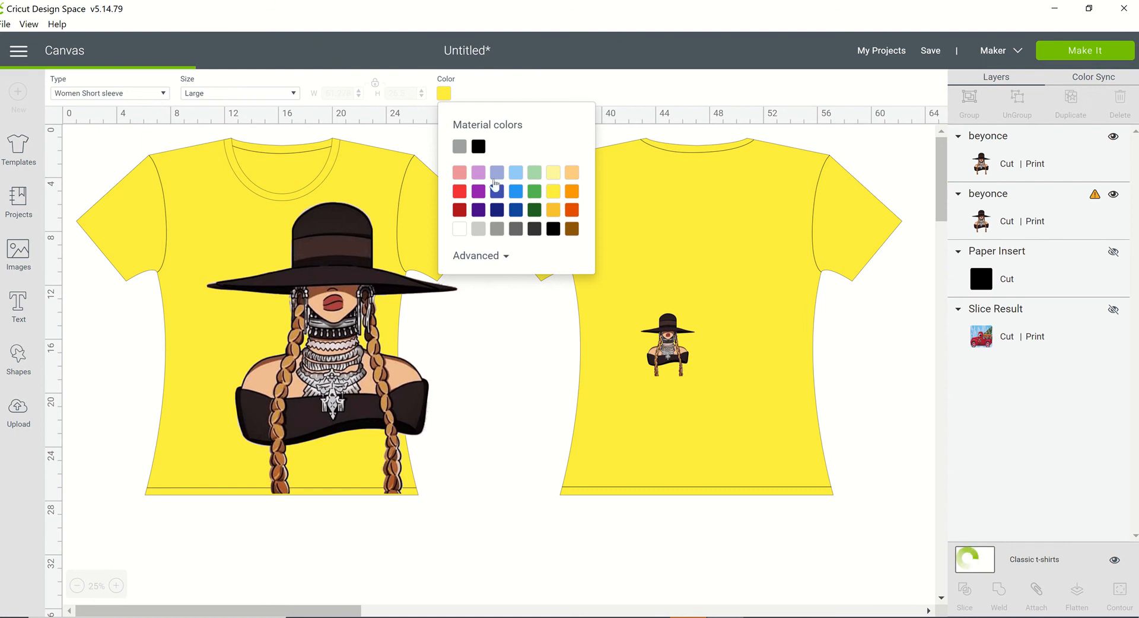
Lock the front image's proportions and scale it down to about 12.3 by 14.2 inches within the shirt front
{"action": "left_click", "coordinate": [358, 348]}
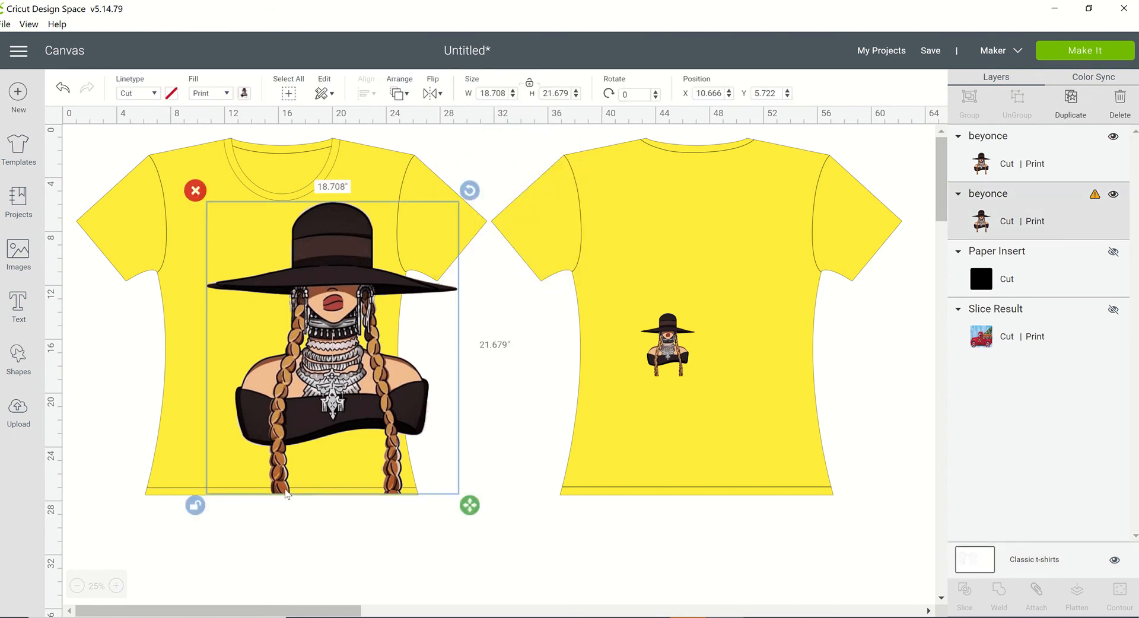
{"action": "left_click", "coordinate": [195, 506]}
{"action": "left_click_drag", "start_coordinate": [466, 511], "coordinate": [221, 301]}
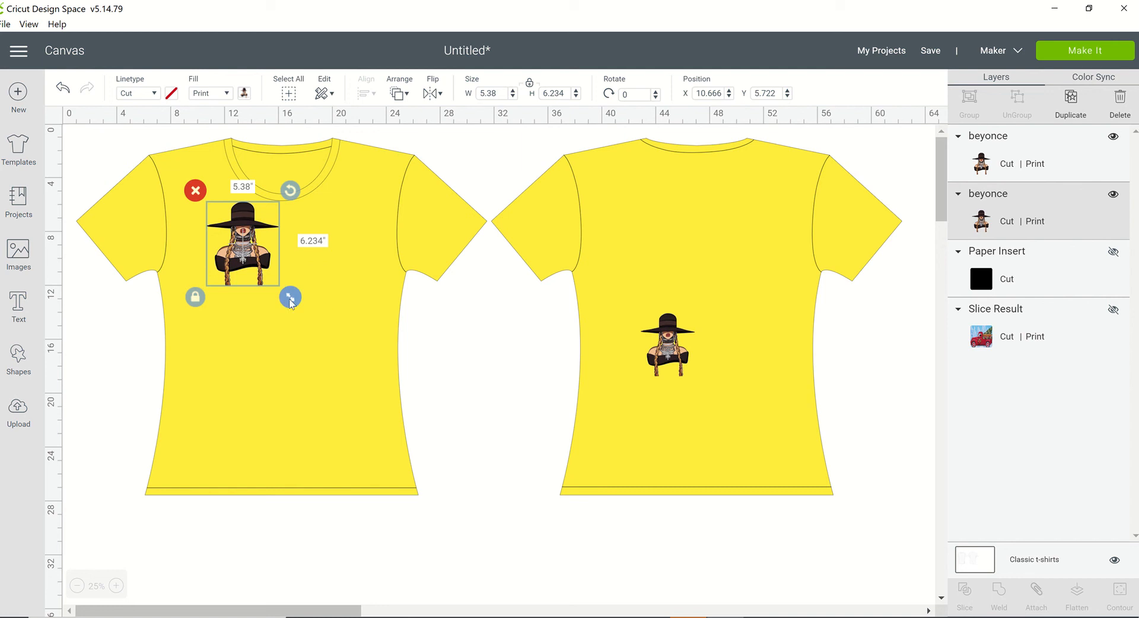
{"action": "left_click_drag", "start_coordinate": [299, 310], "coordinate": [391, 417]}
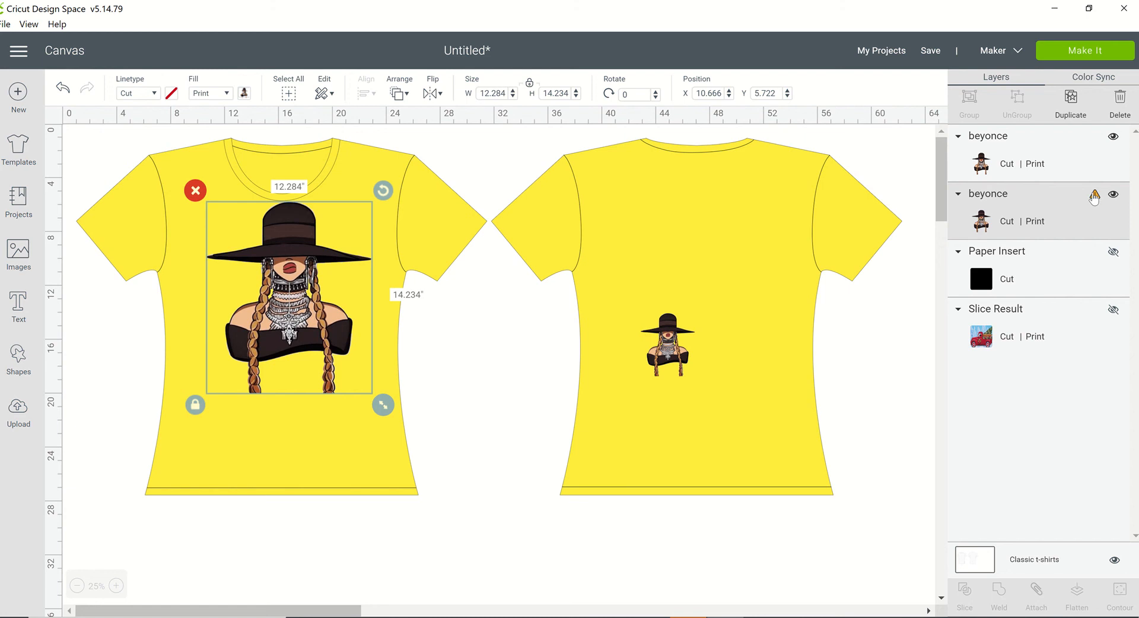
Set the front beyonce image's width to 6.75 inches with its proportions locked, meeting the Maker's print size limit
{"action": "mouse_move", "coordinate": [1095, 198]}
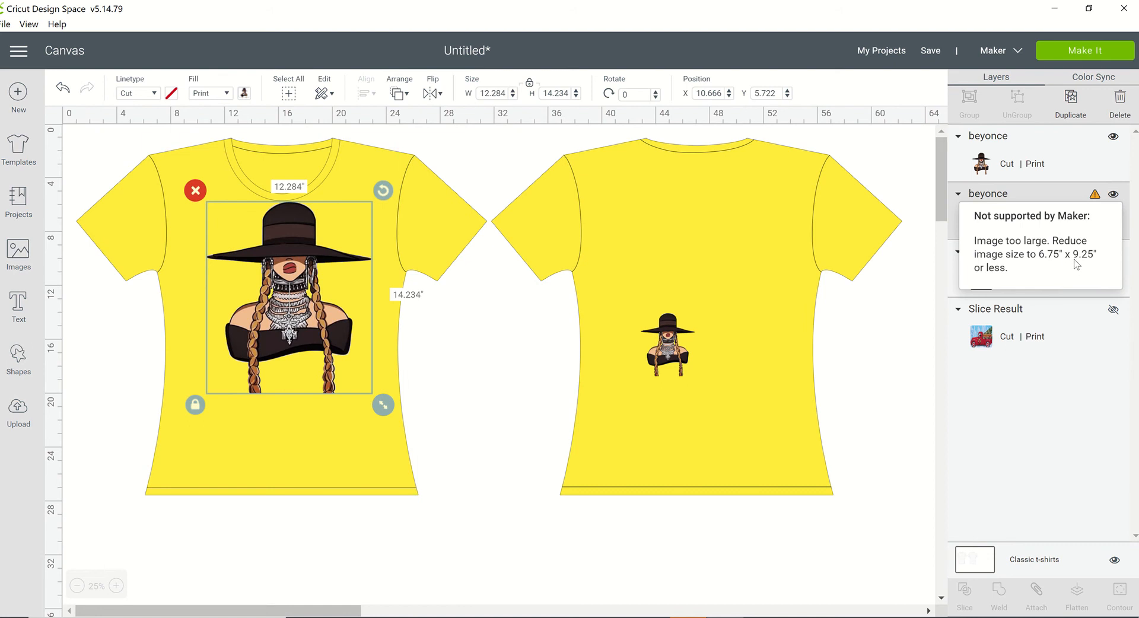
{"action": "left_click", "coordinate": [196, 407]}
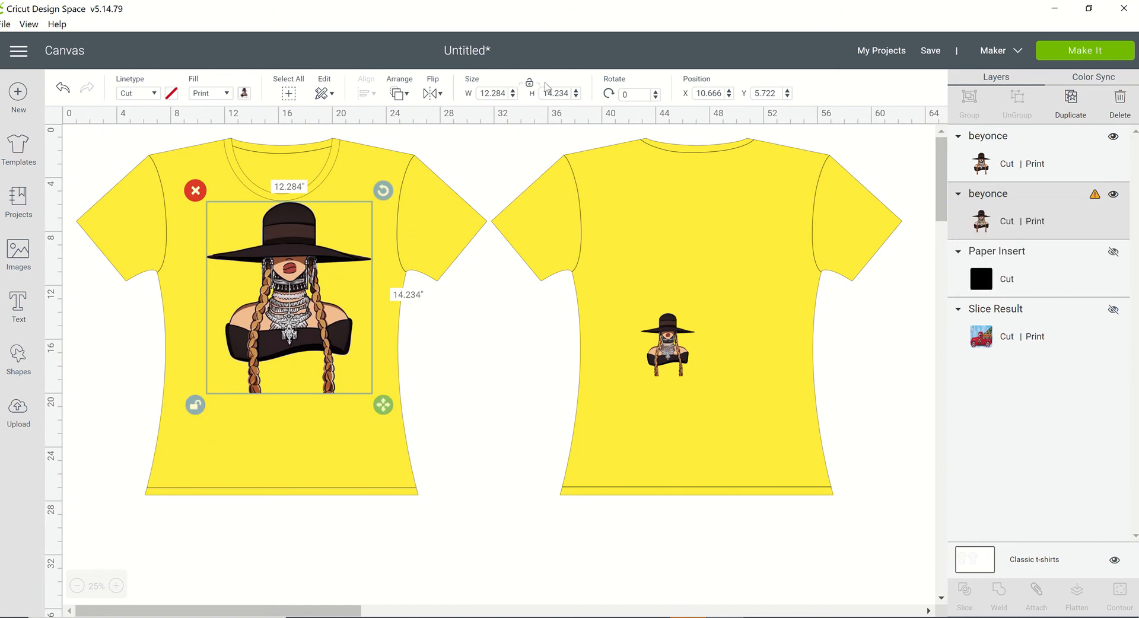
{"action": "left_click", "coordinate": [530, 85]}
{"action": "left_click", "coordinate": [483, 95]}
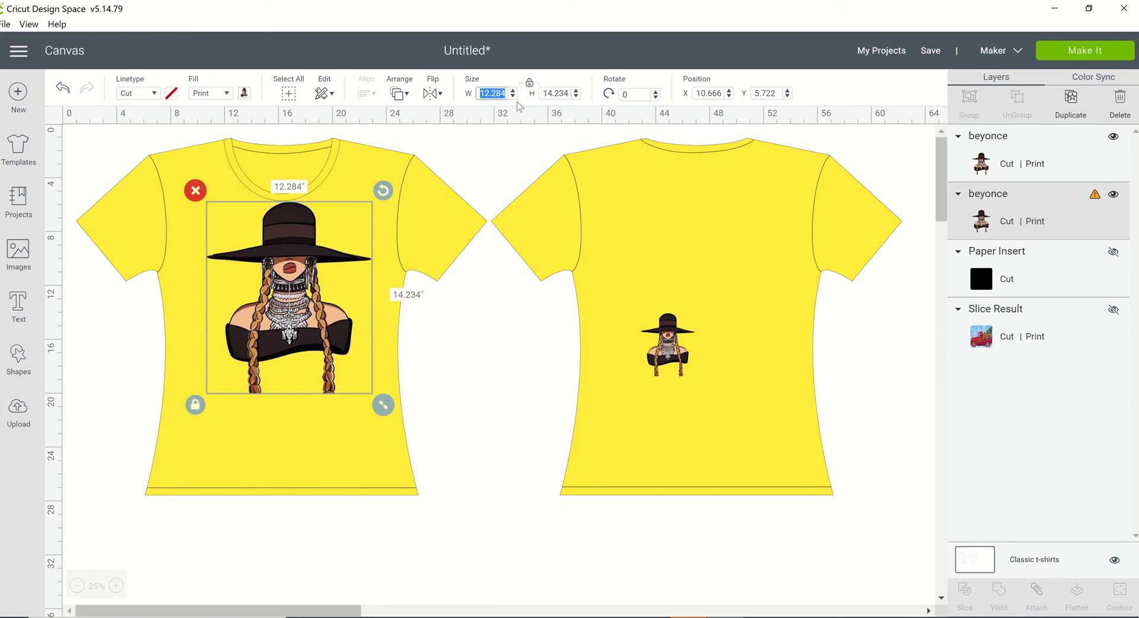
{"action": "type", "text": "6.75"}
{"action": "key", "text": "Tab"}
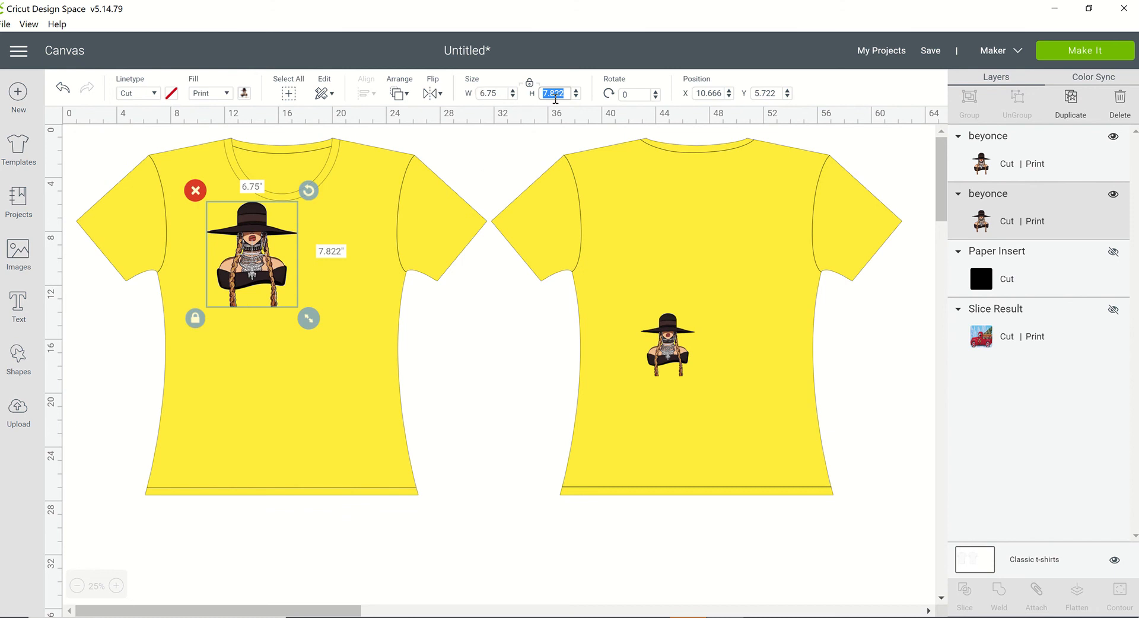
{"action": "left_click", "coordinate": [547, 144]}
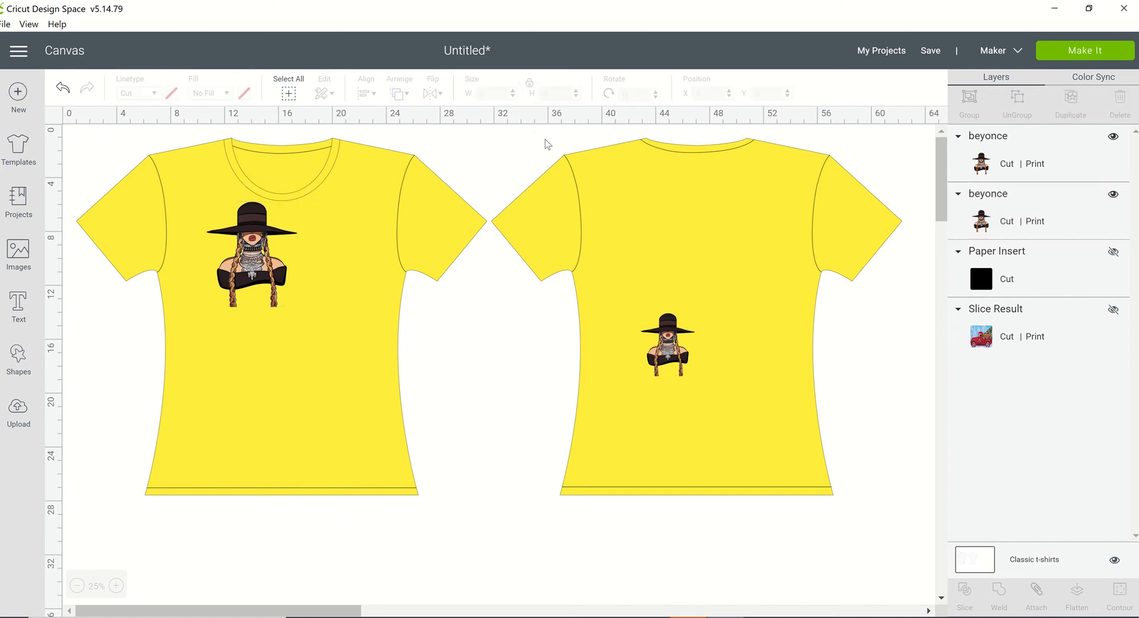
Centre the resized beyonce image on the front chest at about X 12.6, Y 7.6 and delete the copy on the shirt's back
{"action": "left_click", "coordinate": [254, 277]}
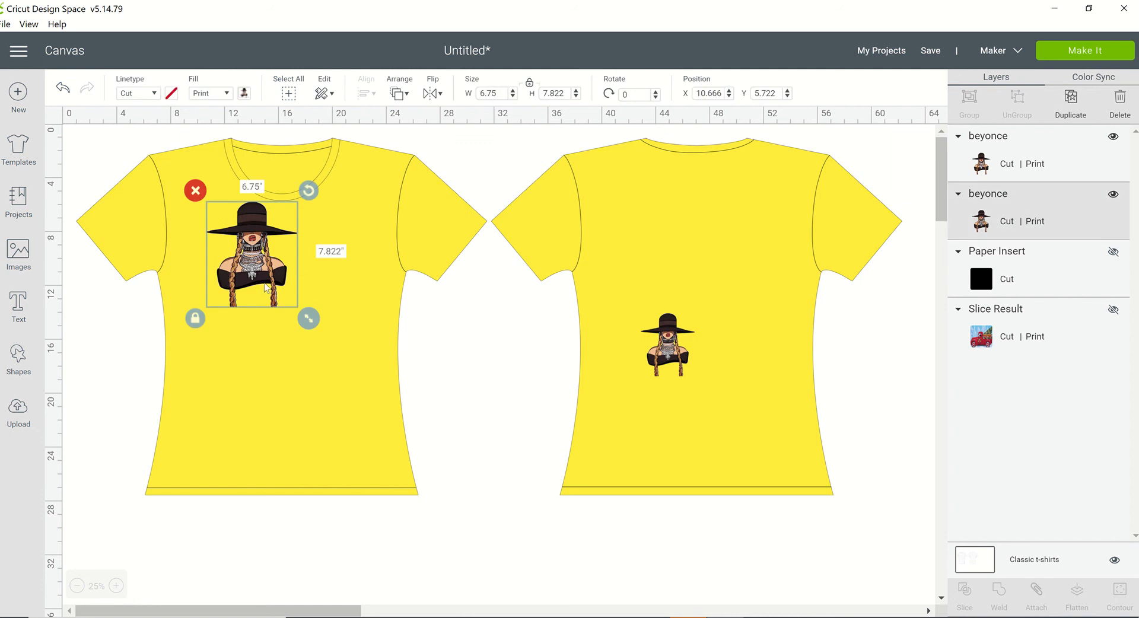
{"action": "left_click_drag", "start_coordinate": [266, 287], "coordinate": [273, 302]}
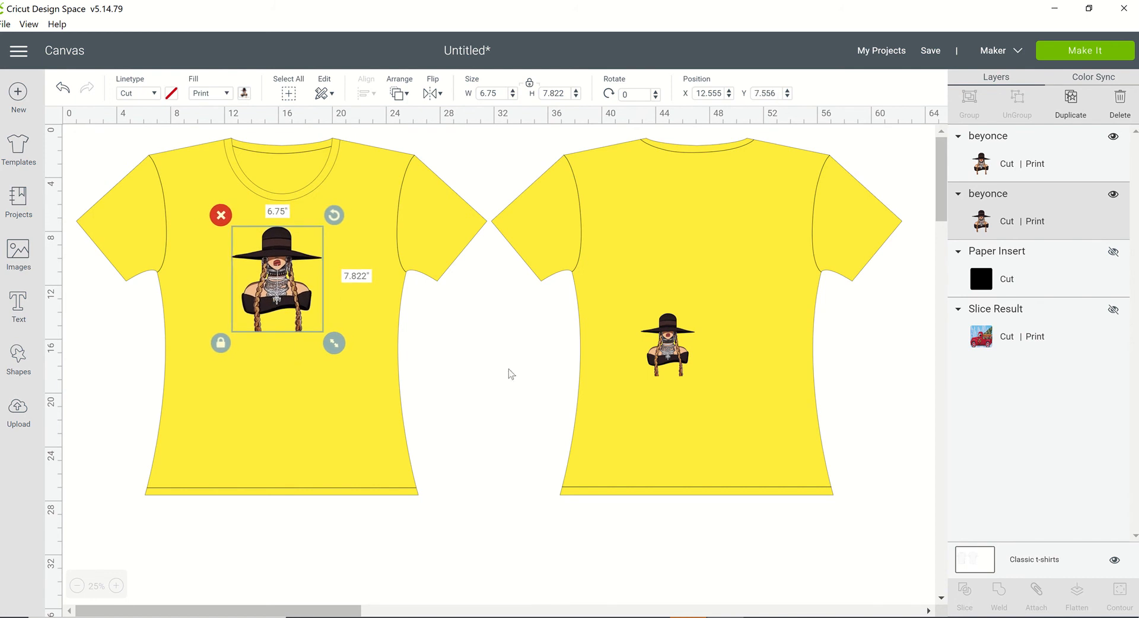
{"action": "left_click", "coordinate": [514, 356]}
{"action": "left_click", "coordinate": [655, 338]}
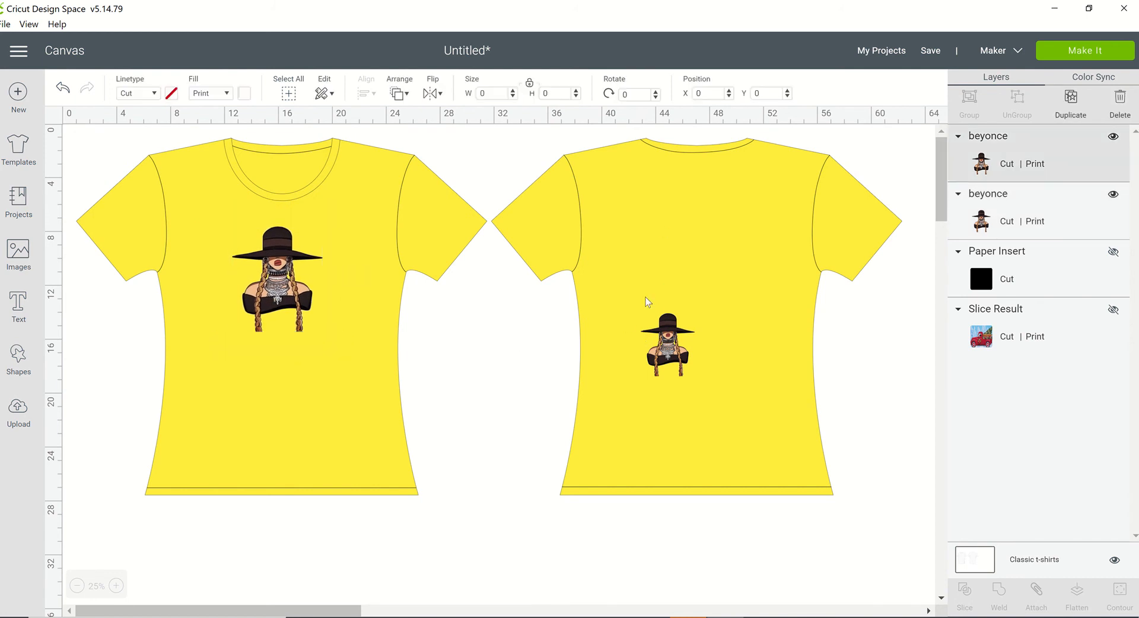
{"action": "left_click", "coordinate": [626, 300]}
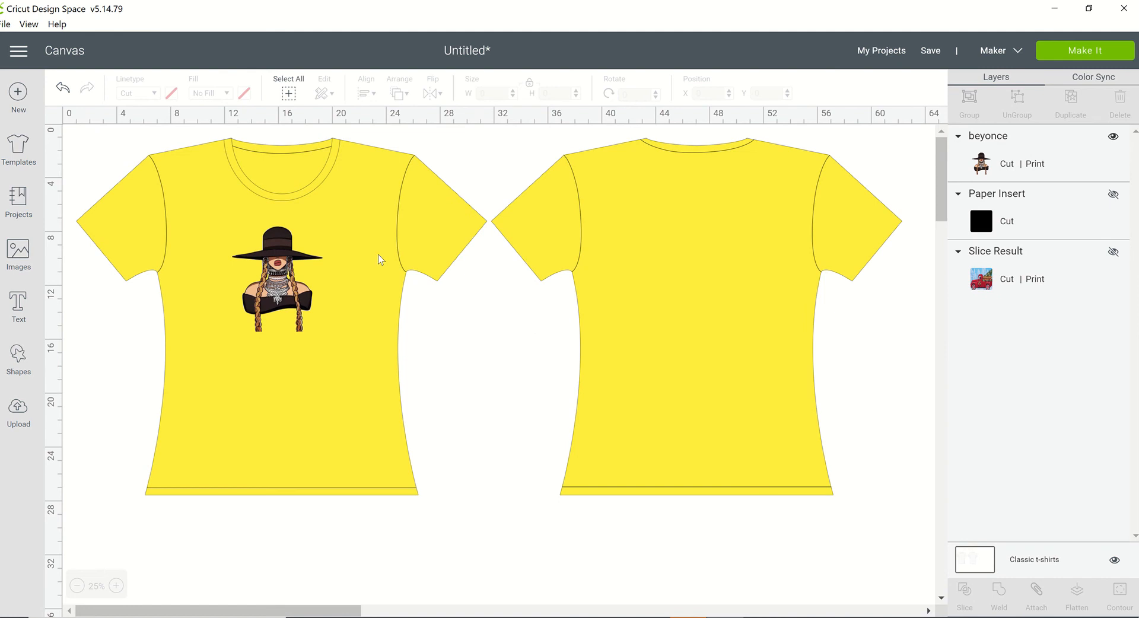
Insert the recently uploaded bee image and place it to the left of the figure at about X 10.5, Y 10.8
{"action": "left_click", "coordinate": [33, 424]}
{"action": "left_click", "coordinate": [331, 470]}
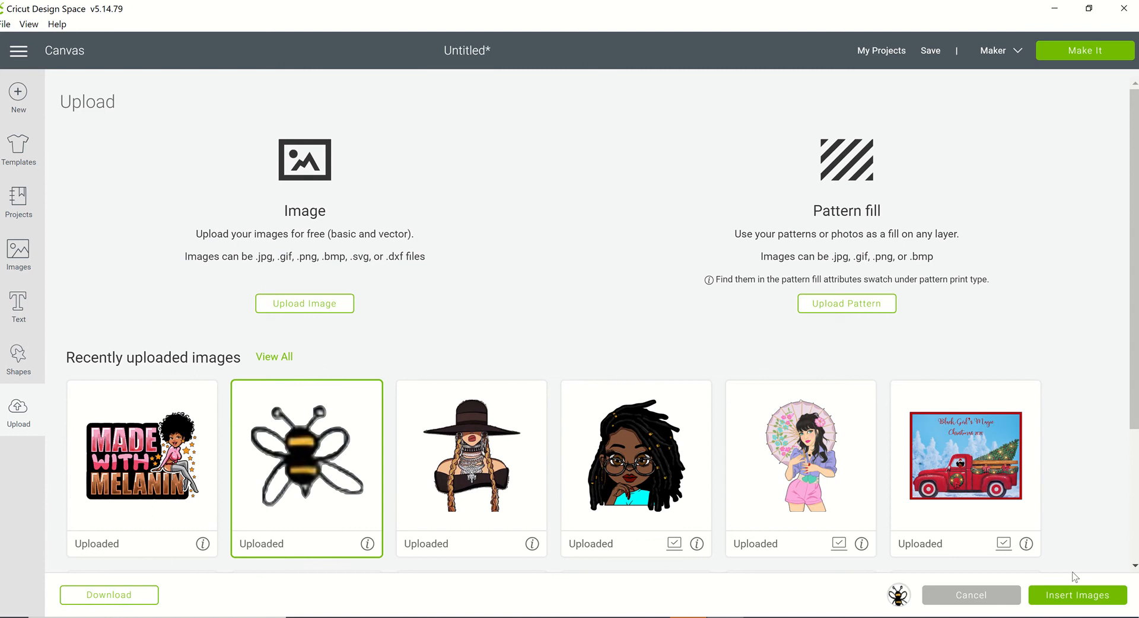
{"action": "left_click", "coordinate": [1074, 595]}
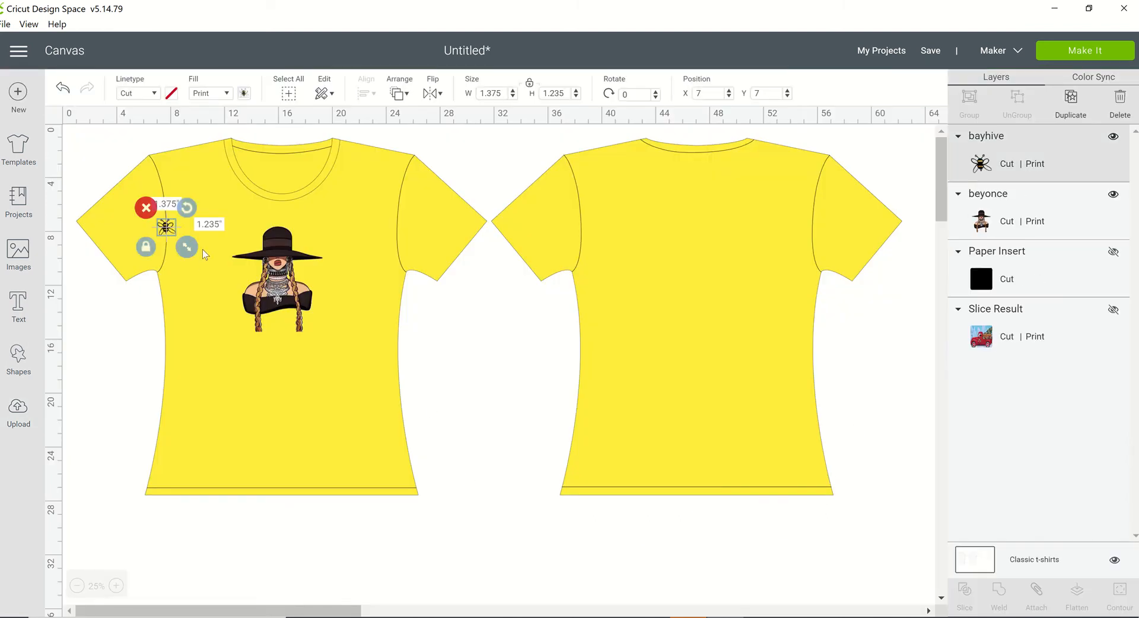
{"action": "left_click_drag", "start_coordinate": [170, 225], "coordinate": [218, 276]}
Duplicate the bee twice, placing one copy just below the original and the other at the hat's upper left
{"action": "right_click", "coordinate": [218, 276]}
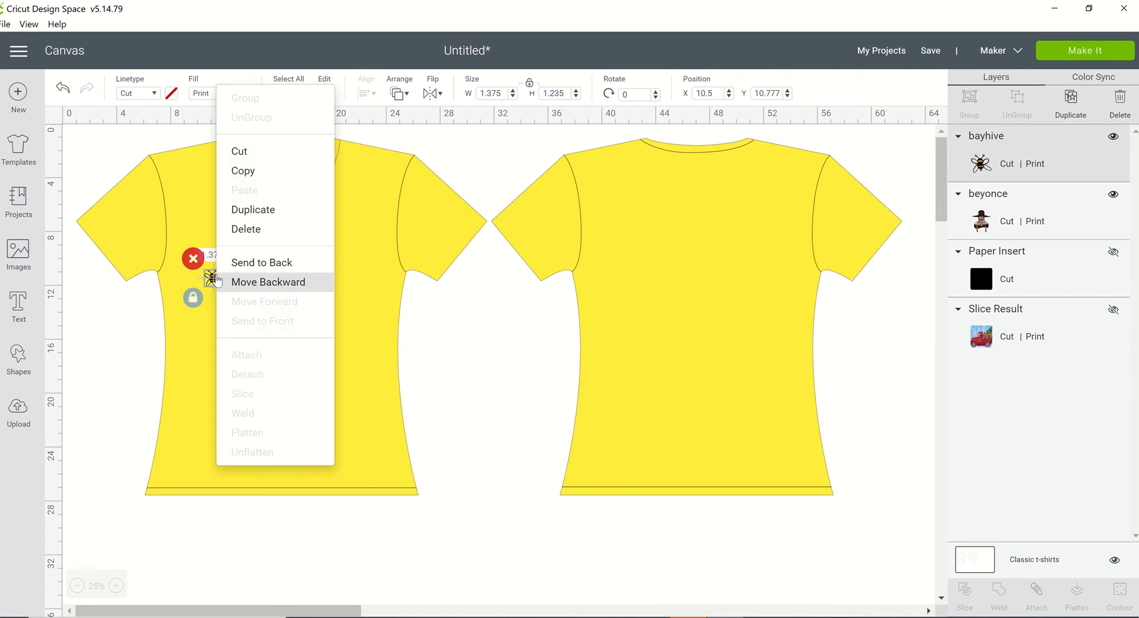
{"action": "left_click", "coordinate": [243, 219]}
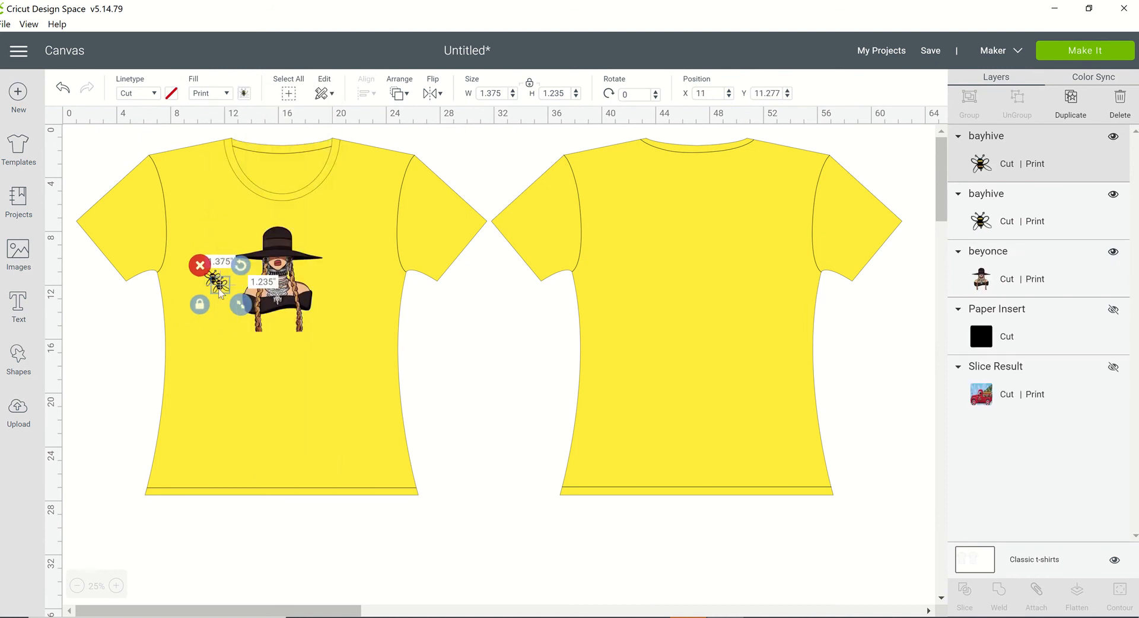
{"action": "left_click_drag", "start_coordinate": [217, 284], "coordinate": [215, 315]}
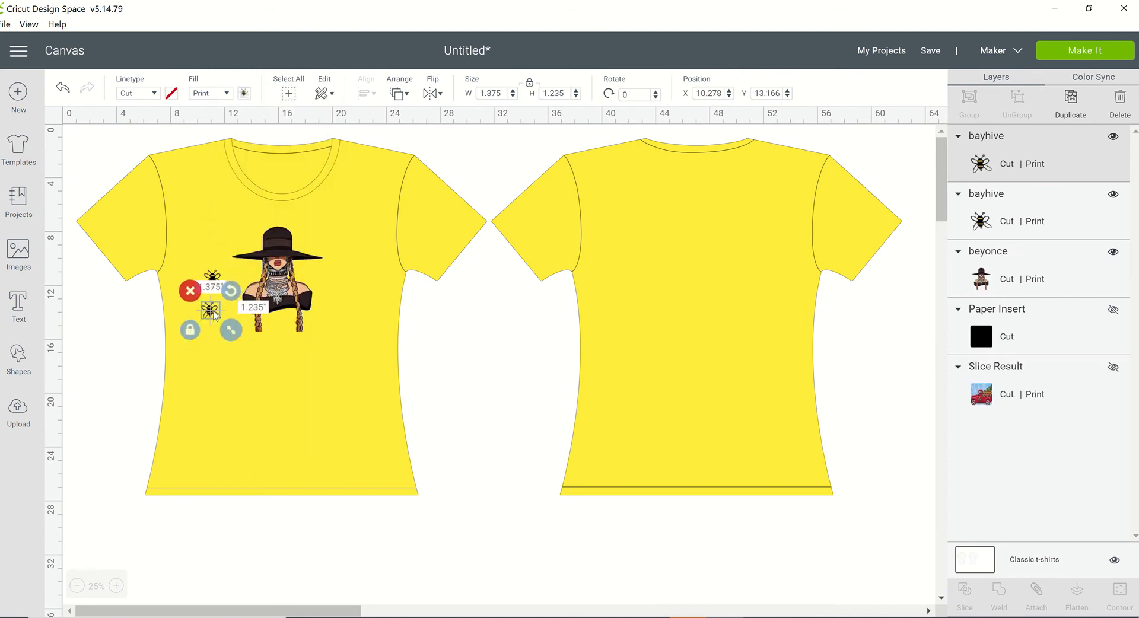
{"action": "right_click", "coordinate": [214, 315]}
{"action": "left_click", "coordinate": [250, 244]}
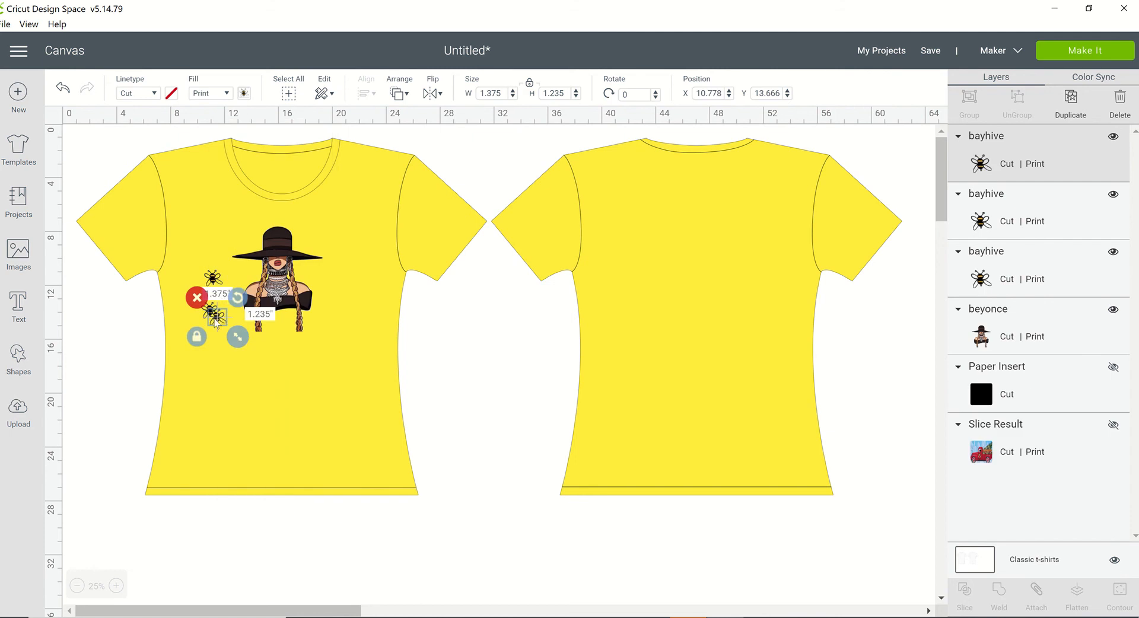
{"action": "left_click_drag", "start_coordinate": [221, 322], "coordinate": [239, 235]}
Add two more bee copies, one to the right of the figure and one at the hat's upper right
{"action": "right_click", "coordinate": [239, 234]}
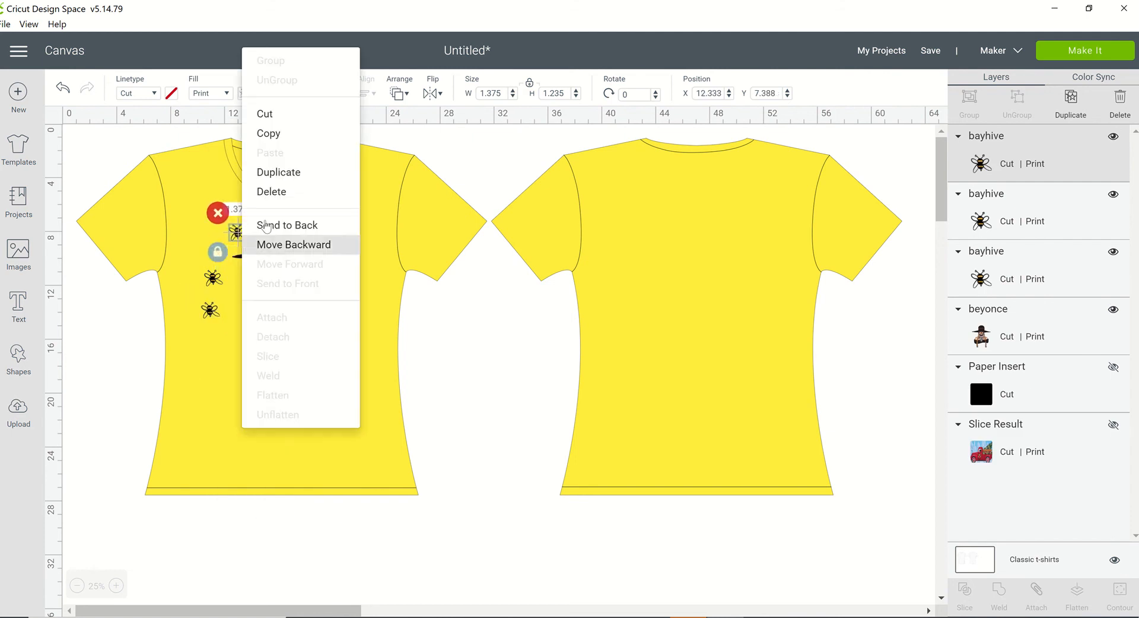
{"action": "left_click", "coordinate": [287, 178]}
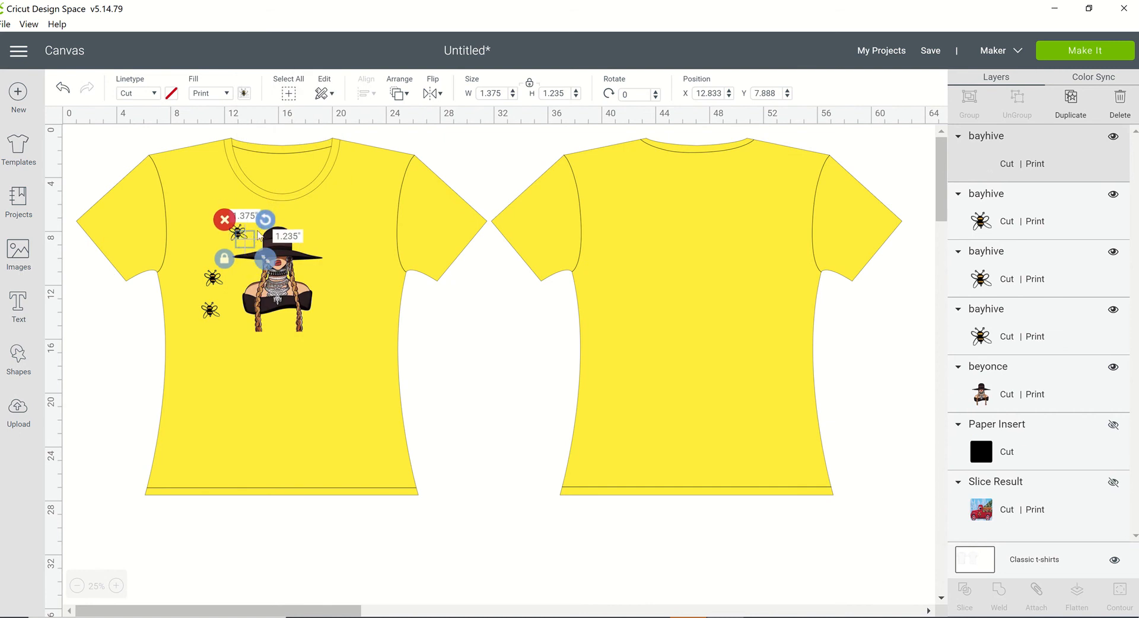
{"action": "left_click_drag", "start_coordinate": [249, 242], "coordinate": [349, 279]}
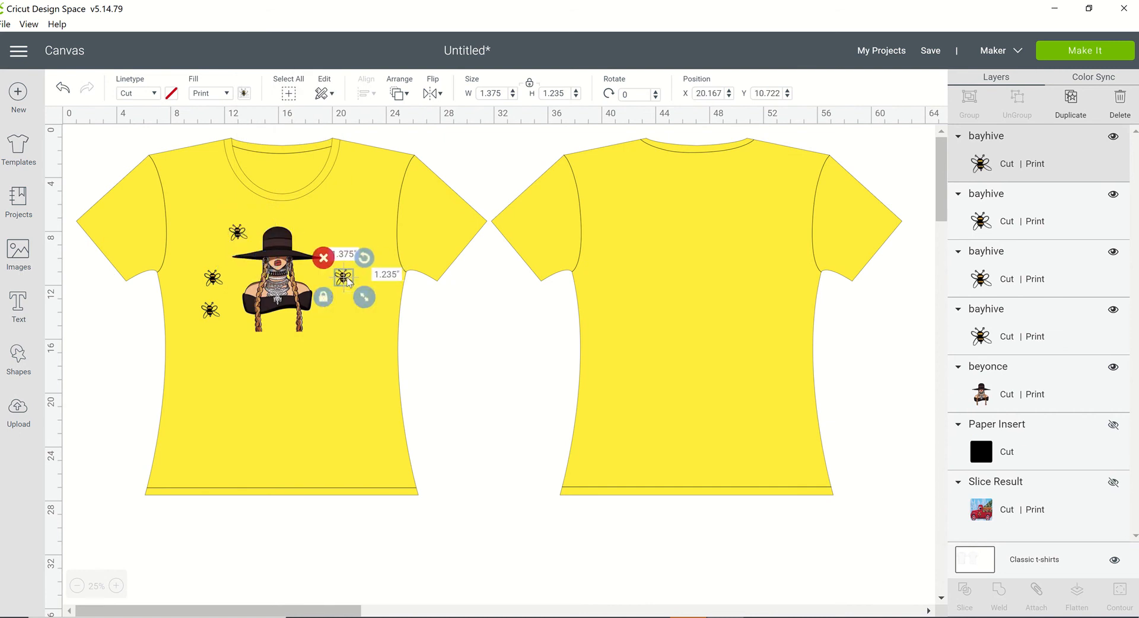
{"action": "right_click", "coordinate": [350, 277]}
{"action": "left_click", "coordinate": [377, 212]}
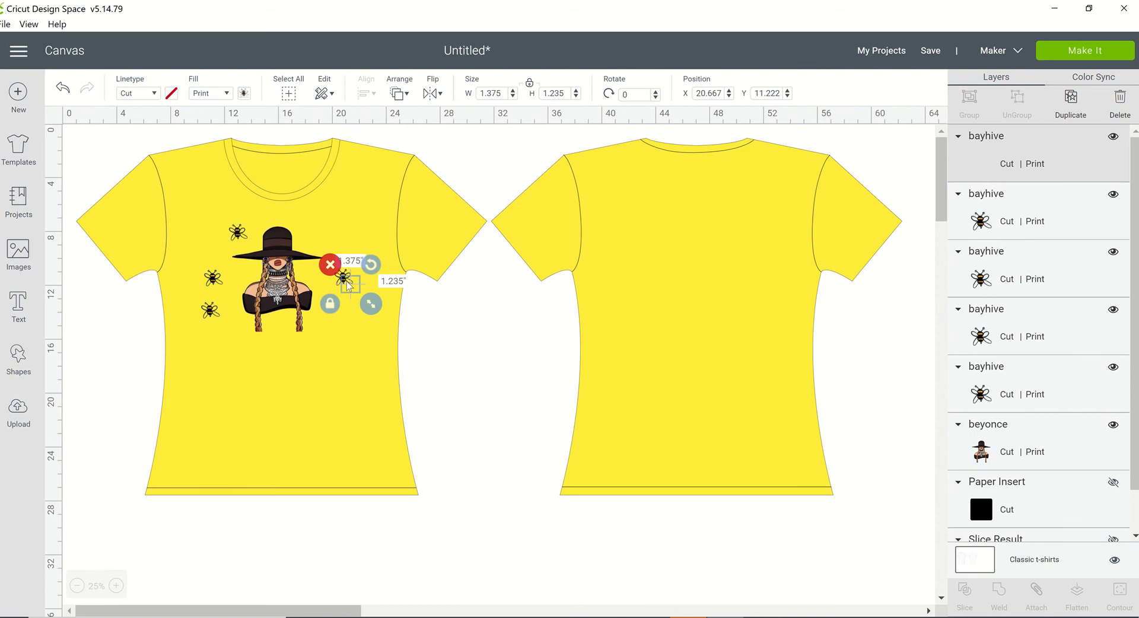
{"action": "left_click_drag", "start_coordinate": [324, 277], "coordinate": [317, 225]}
Duplicate the right-hand bee for the figure's lower left, then reposition the two right-side bees below the figure and beside its lower right
{"action": "right_click", "coordinate": [348, 279]}
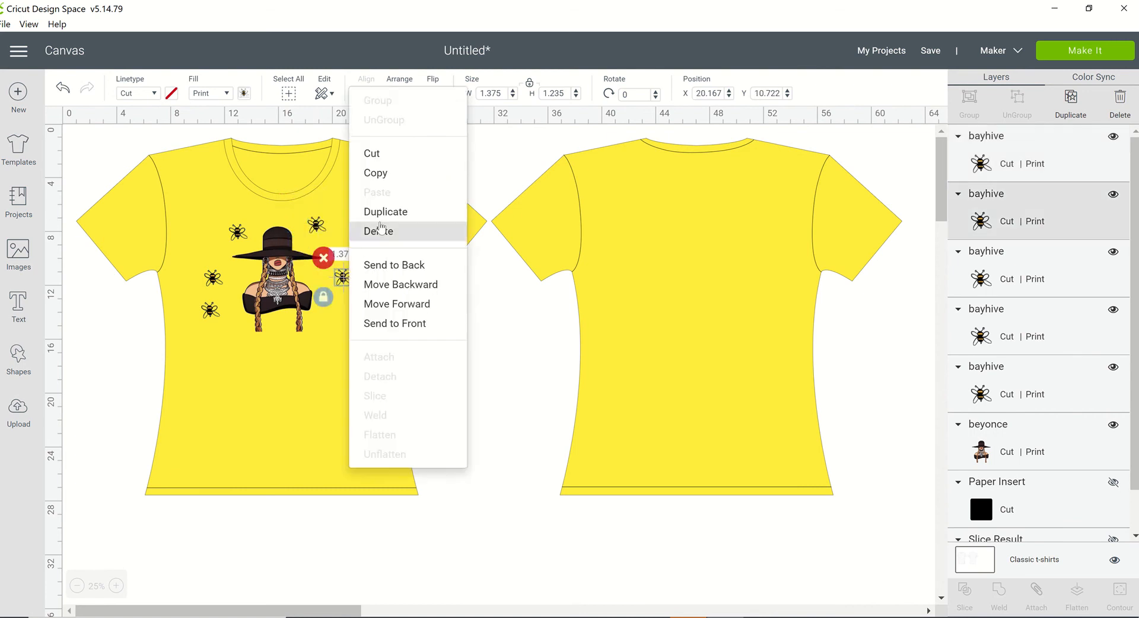
{"action": "left_click", "coordinate": [391, 216]}
{"action": "left_click_drag", "start_coordinate": [350, 286], "coordinate": [236, 343]}
{"action": "left_click_drag", "start_coordinate": [350, 283], "coordinate": [288, 348]}
{"action": "left_click_drag", "start_coordinate": [314, 234], "coordinate": [345, 316]}
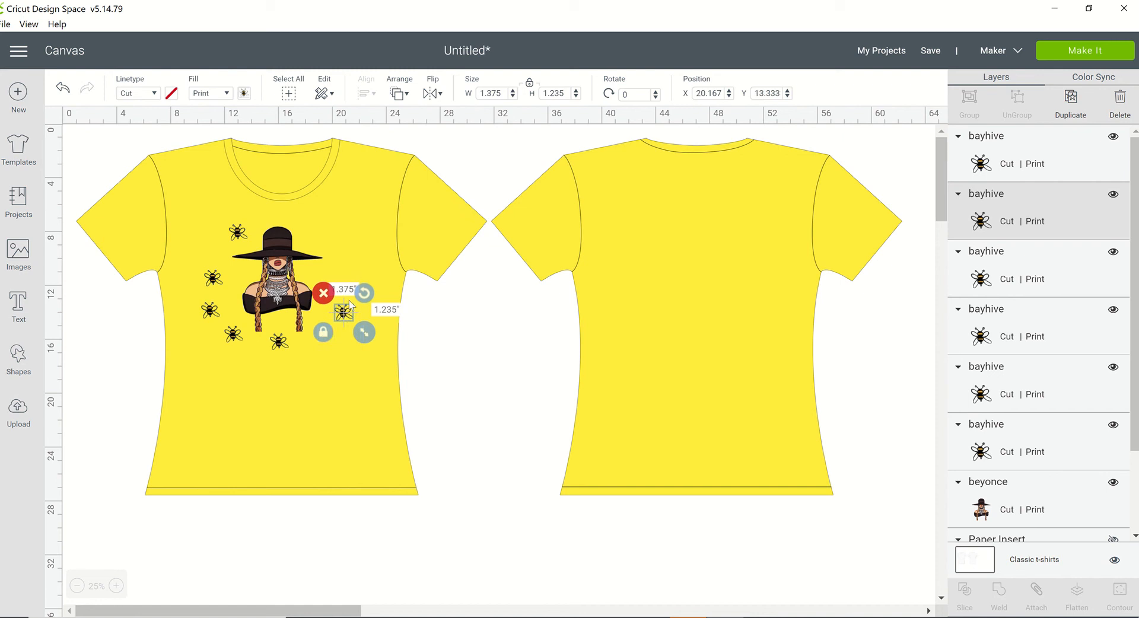
Add two bee copies beside the hat's right brim at about X 19.8, Y 9.6 and above it at about X 18, Y 6.8
{"action": "right_click", "coordinate": [349, 315]}
{"action": "left_click", "coordinate": [393, 241]}
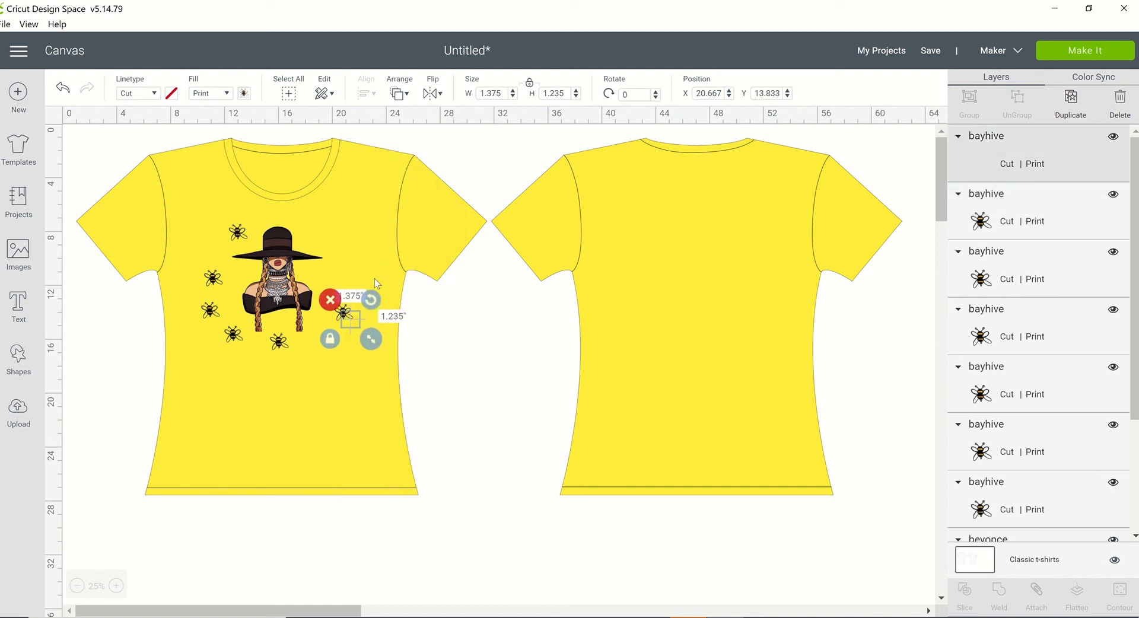
{"action": "left_click_drag", "start_coordinate": [358, 319], "coordinate": [345, 262]}
{"action": "right_click", "coordinate": [344, 261]}
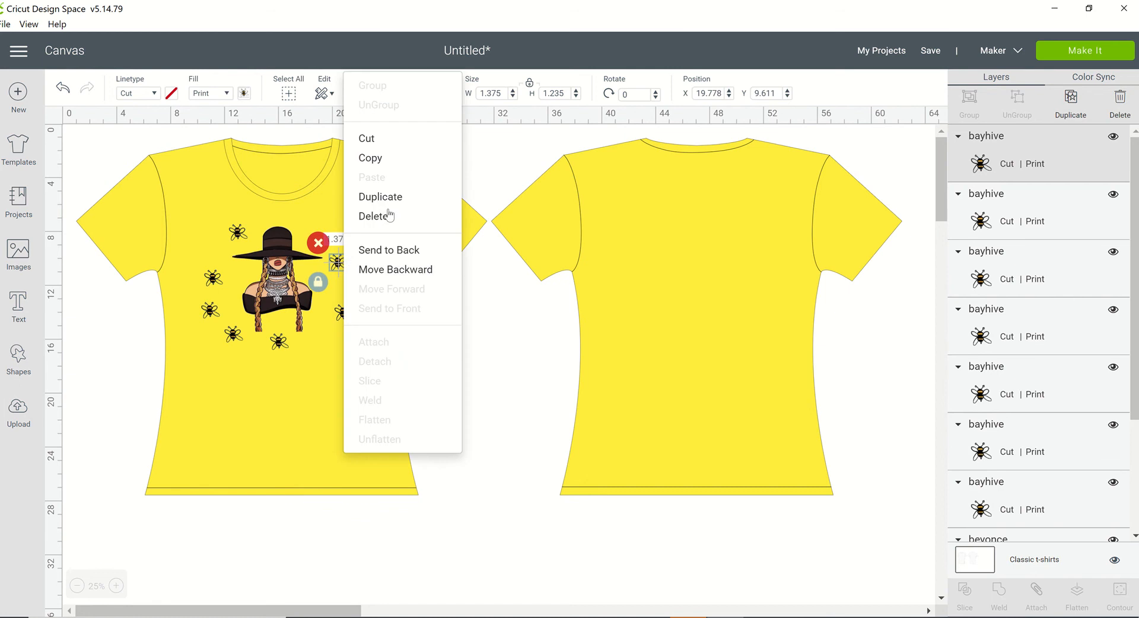
{"action": "left_click", "coordinate": [402, 199]}
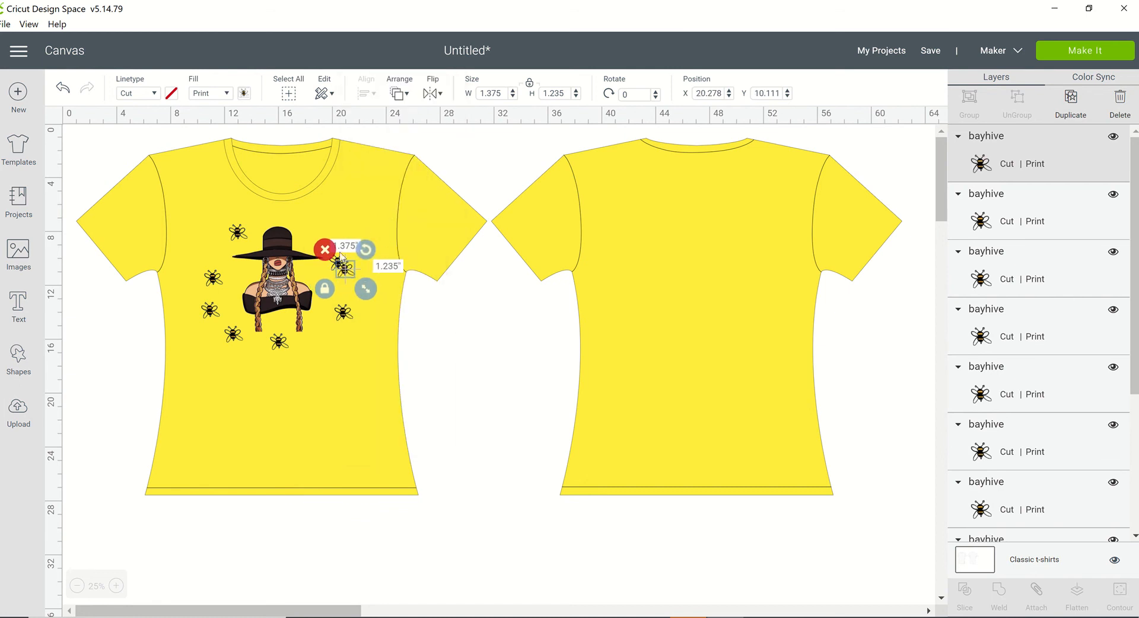
{"action": "left_click_drag", "start_coordinate": [340, 258], "coordinate": [317, 231]}
Place another bee copy above the hat at about X 14.2, Y 6.1 and shift the upper-left bee down beside the brim
{"action": "right_click", "coordinate": [317, 231]}
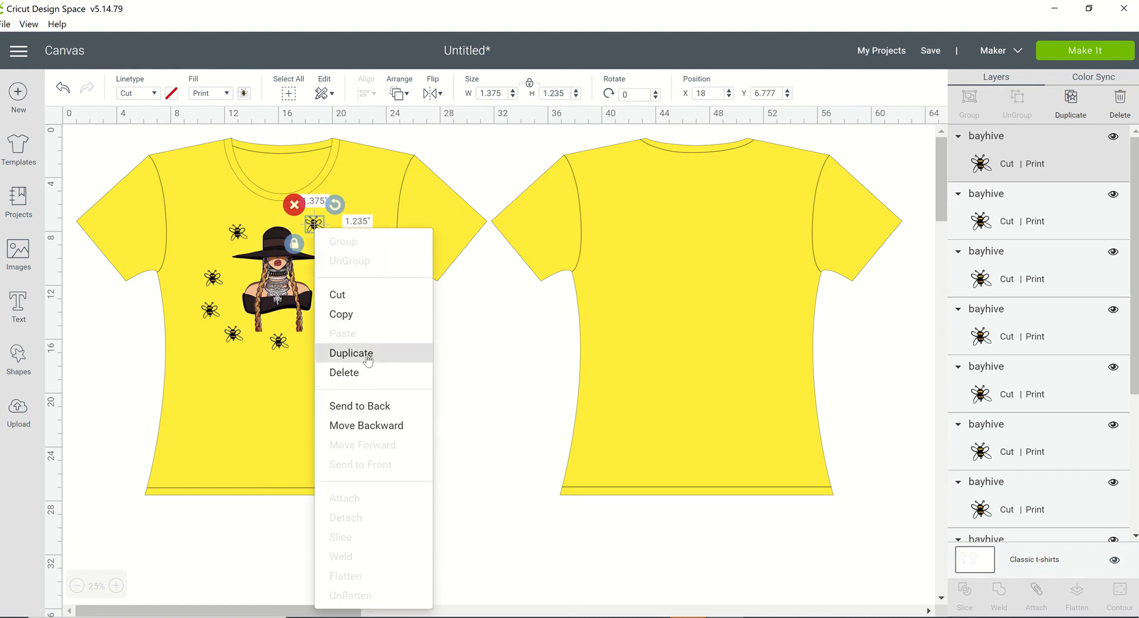
{"action": "left_click", "coordinate": [378, 354]}
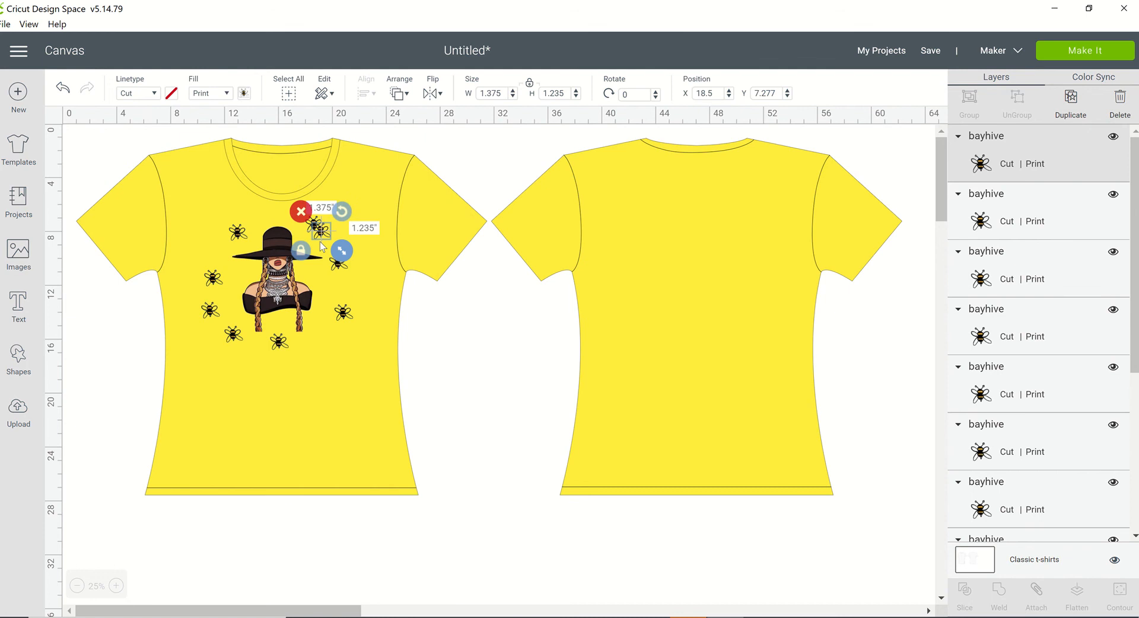
{"action": "left_click_drag", "start_coordinate": [314, 236], "coordinate": [265, 218]}
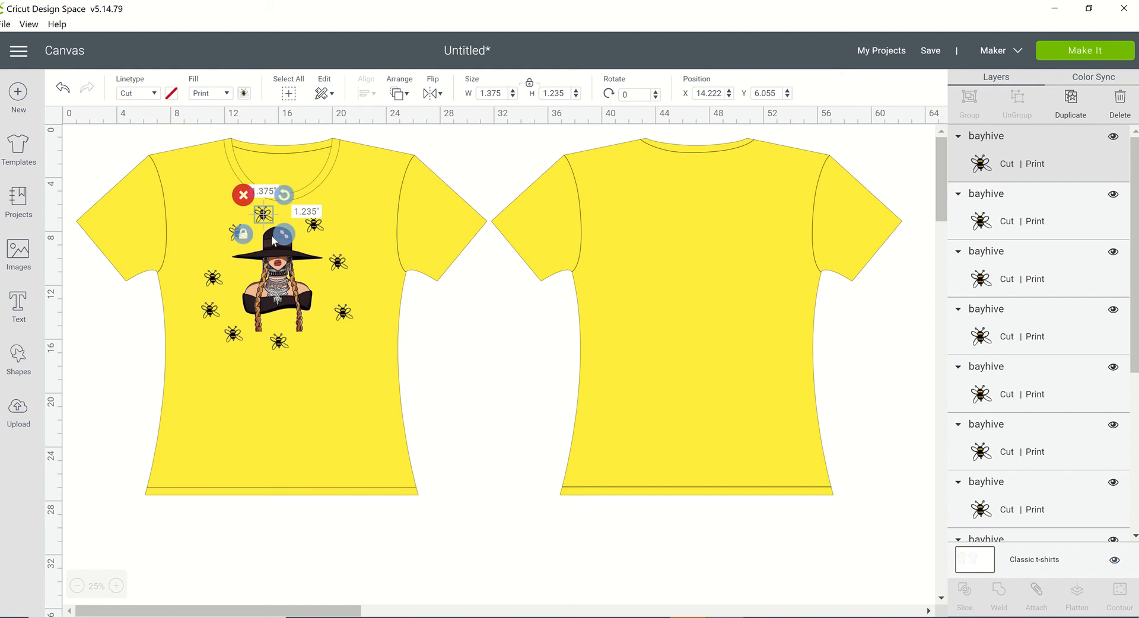
{"action": "left_click", "coordinate": [357, 239]}
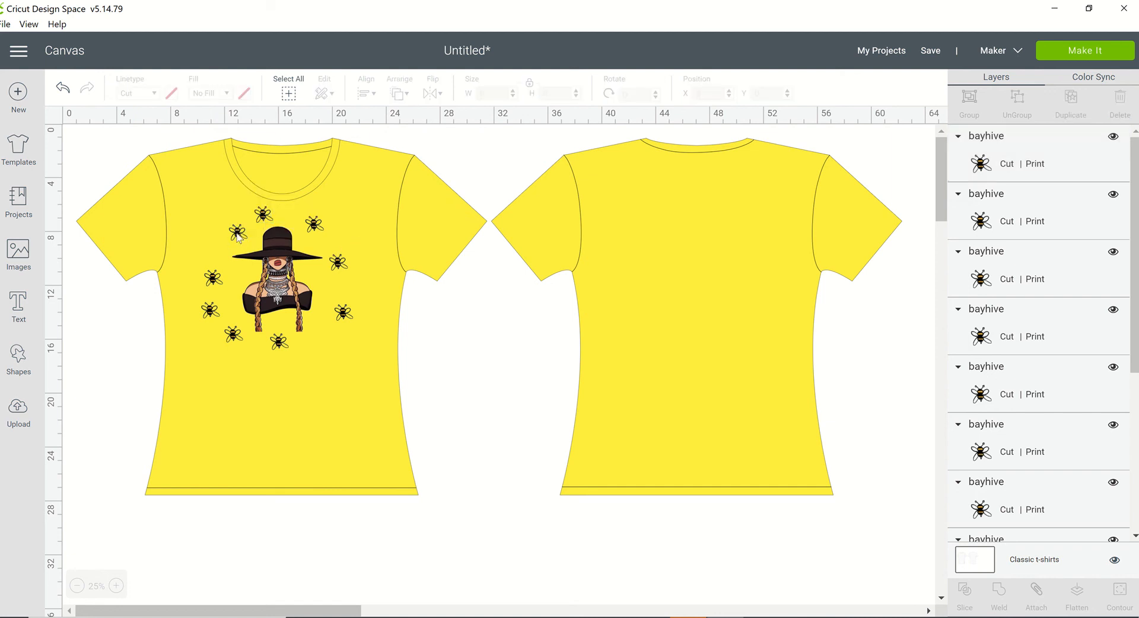
{"action": "left_click_drag", "start_coordinate": [238, 236], "coordinate": [222, 248]}
{"action": "left_click", "coordinate": [410, 317]}
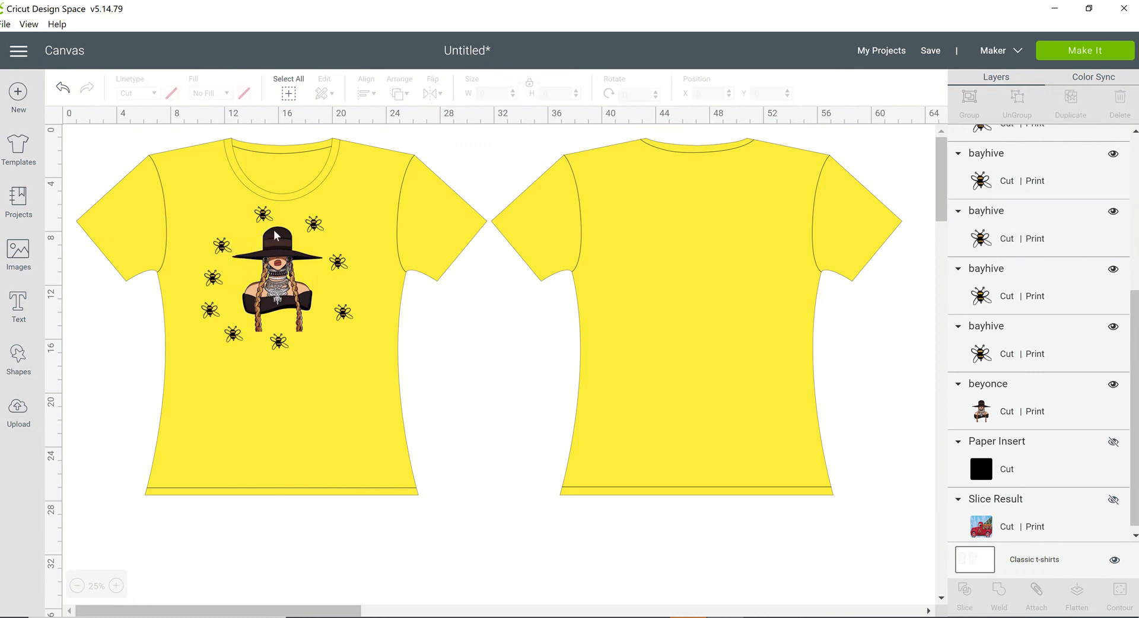
Rearrange five bees around the neckline, from the left shoulder at about X 10.3, Y 2 to the right shoulder at about X 20.9, Y 1.7
{"action": "left_click_drag", "start_coordinate": [262, 218], "coordinate": [210, 182]}
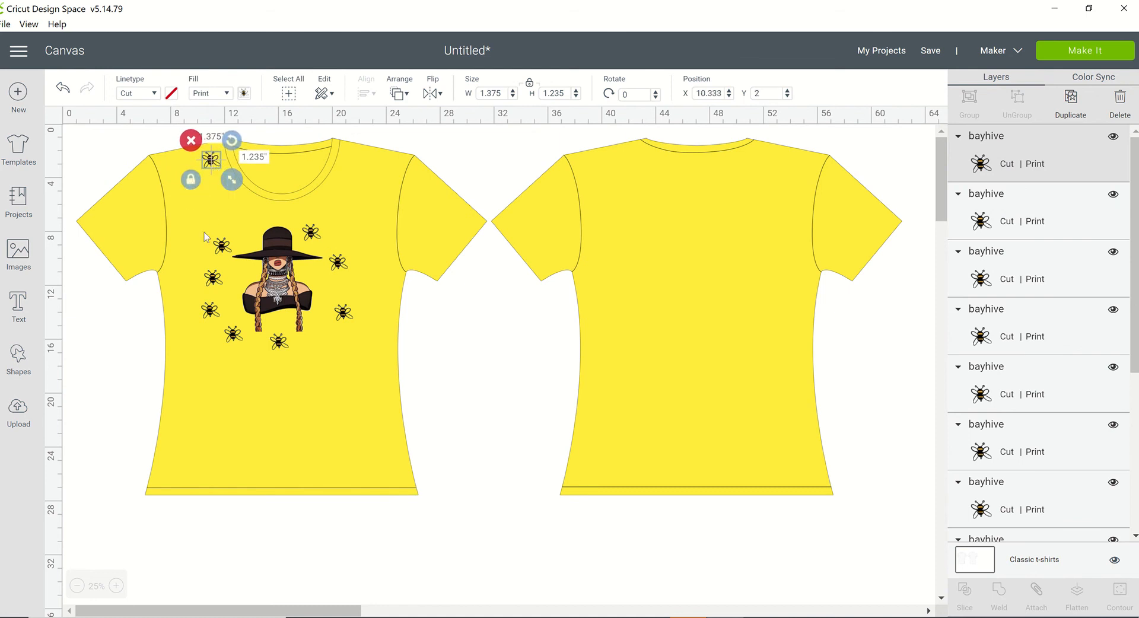
{"action": "left_click_drag", "start_coordinate": [221, 248], "coordinate": [229, 202]}
{"action": "left_click_drag", "start_coordinate": [311, 232], "coordinate": [279, 220]}
{"action": "left_click_drag", "start_coordinate": [343, 270], "coordinate": [338, 203]}
{"action": "left_click_drag", "start_coordinate": [345, 319], "coordinate": [349, 132]}
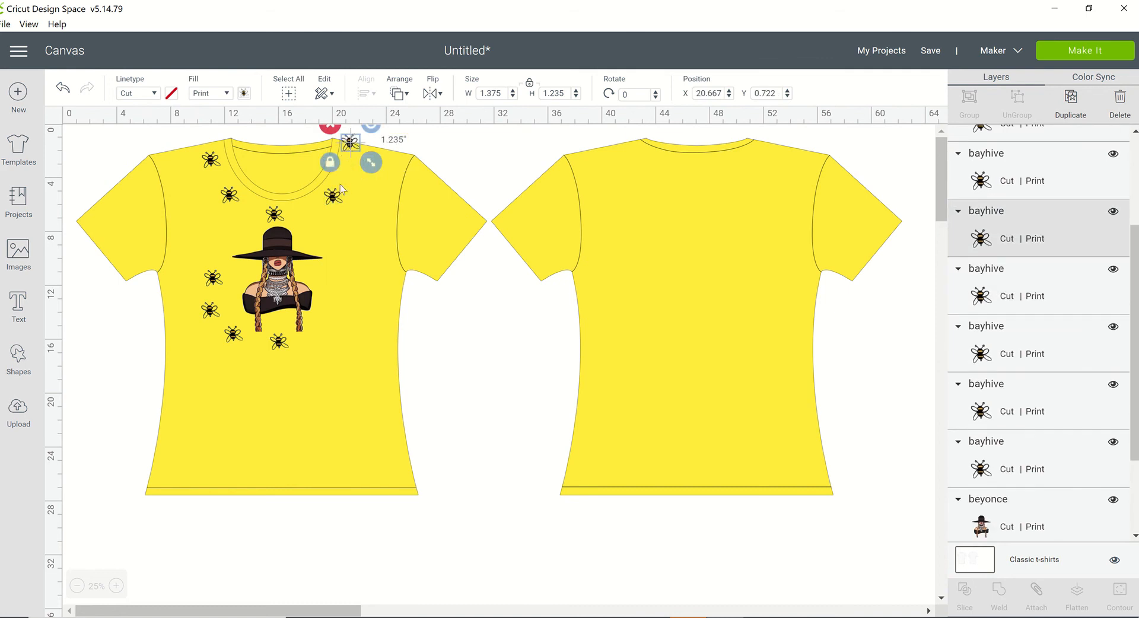
{"action": "left_click_drag", "start_coordinate": [351, 144], "coordinate": [355, 158]}
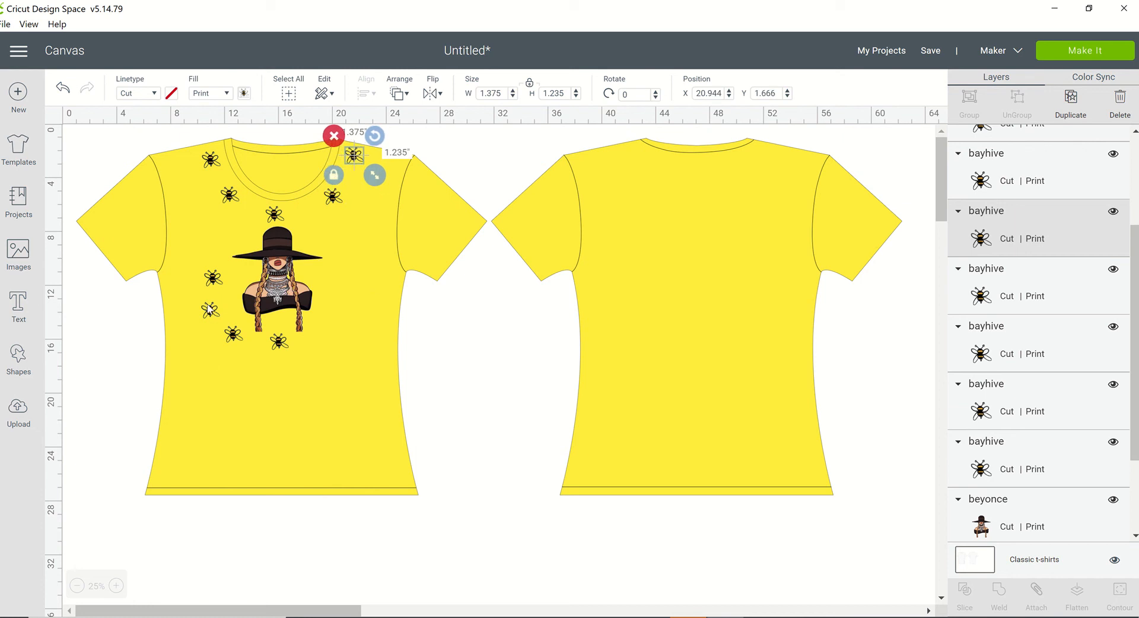
Scatter the remaining four bees at the hat's upper left, right of the figure, between the braids and at the figure's lower right
{"action": "left_click_drag", "start_coordinate": [209, 276], "coordinate": [223, 220]}
{"action": "left_click_drag", "start_coordinate": [208, 314], "coordinate": [344, 306]}
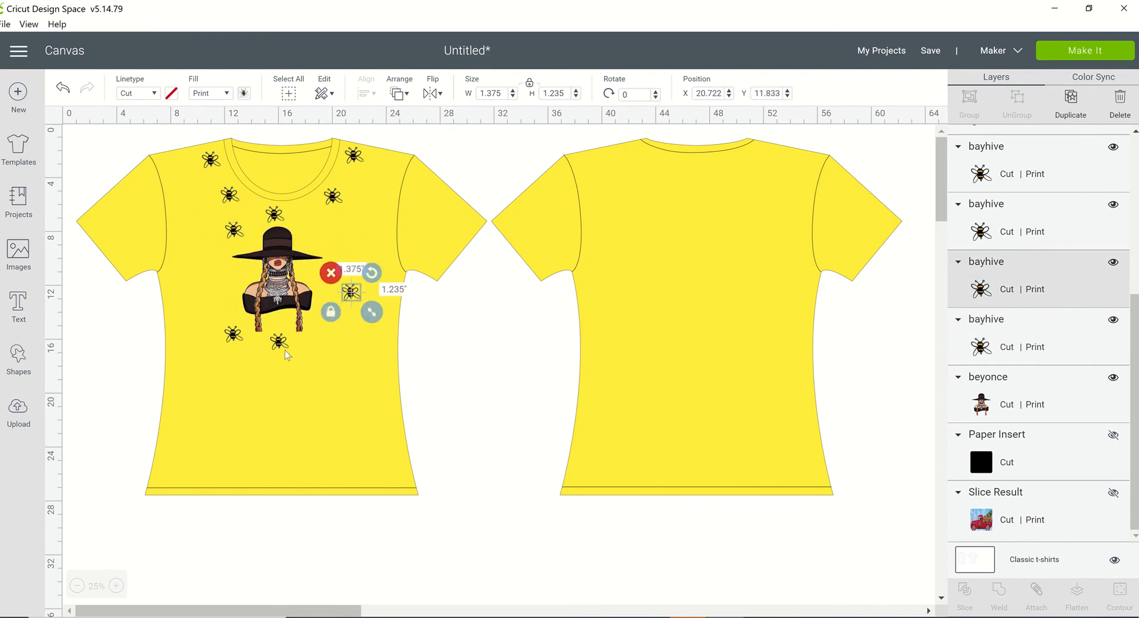
{"action": "mouse_move", "coordinate": [285, 349]}
{"action": "left_mouse_down"}
{"action": "mouse_move", "coordinate": [287, 331]}
{"action": "mouse_move", "coordinate": [323, 352]}
{"action": "left_mouse_up"}
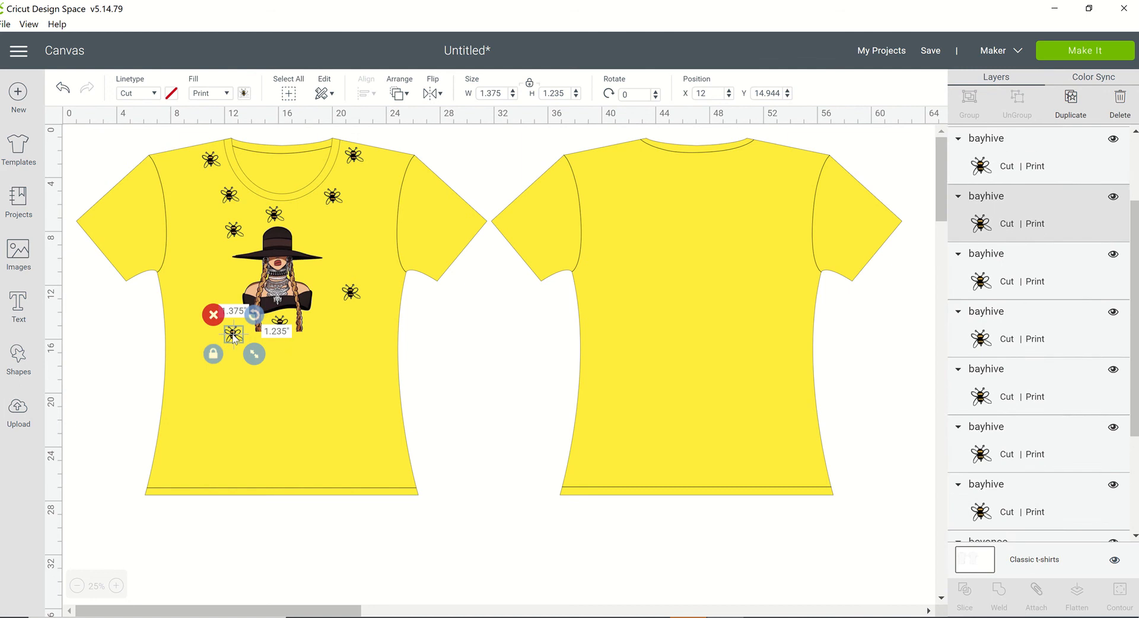
{"action": "left_click_drag", "start_coordinate": [232, 336], "coordinate": [329, 347]}
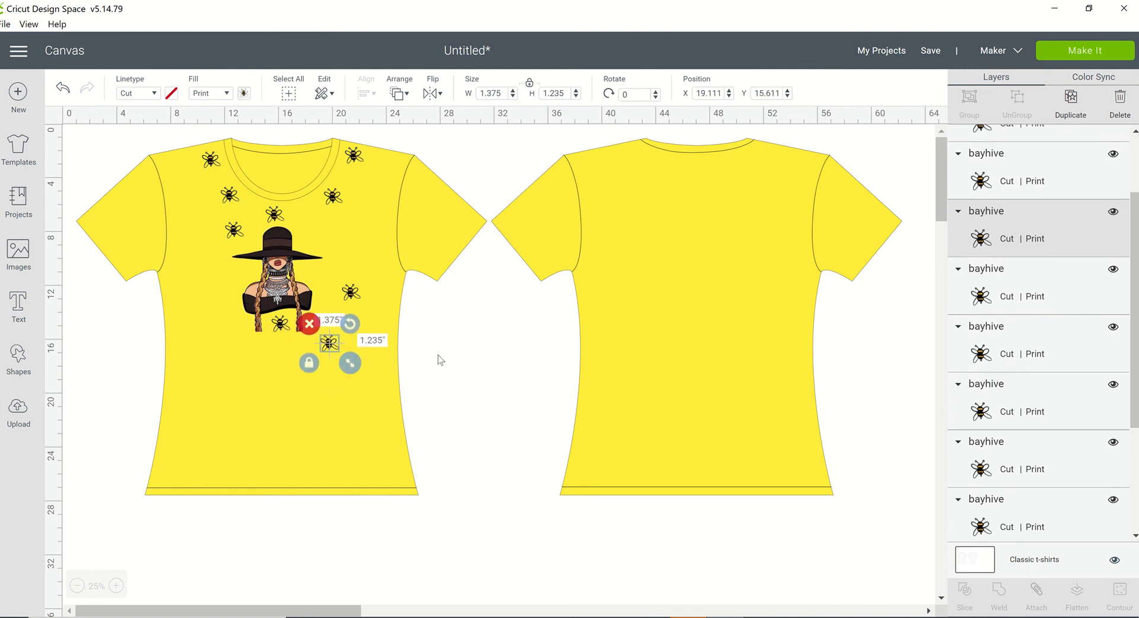
Delete the three bees at the hat's upper left, right of the figure and at the figure's lower right
{"action": "left_click", "coordinate": [497, 461]}
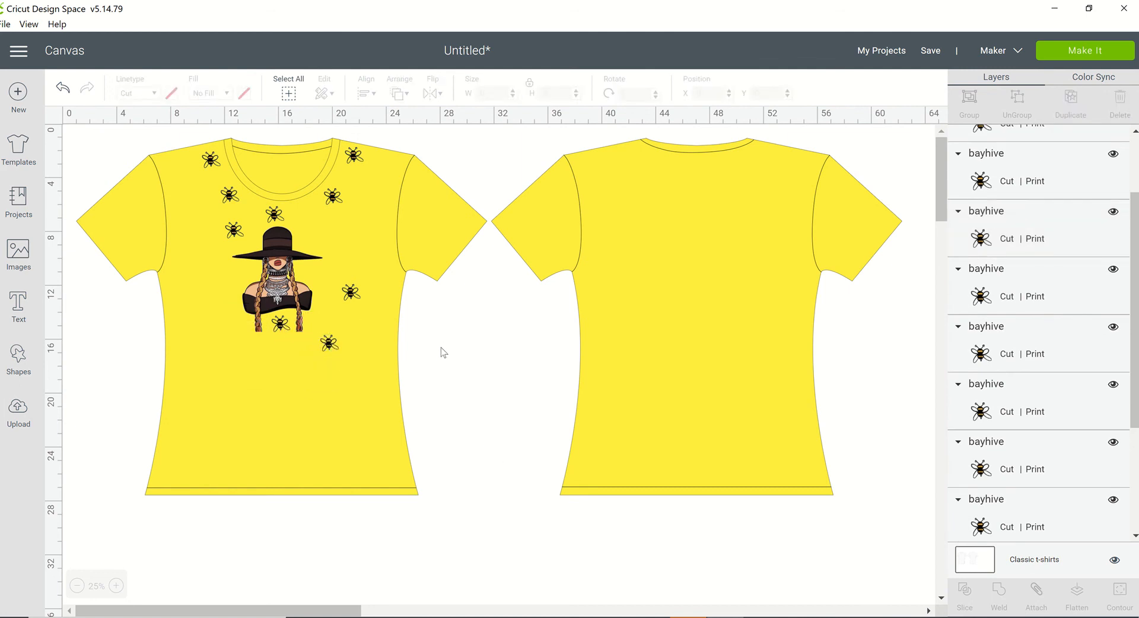
{"action": "left_click", "coordinate": [234, 232]}
{"action": "left_click_drag", "start_coordinate": [247, 228], "coordinate": [332, 366]}
{"action": "key", "text": "Delete"}
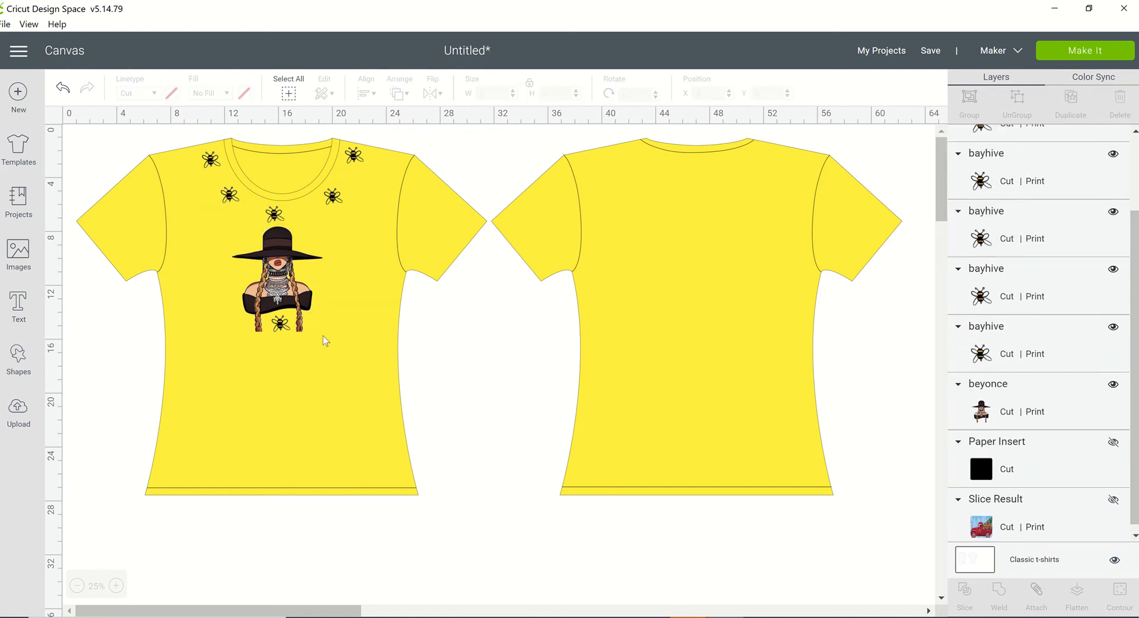
Move the figure and the bee between its braids down together to about X 12.5, Y 8.3
{"action": "left_click", "coordinate": [285, 330]}
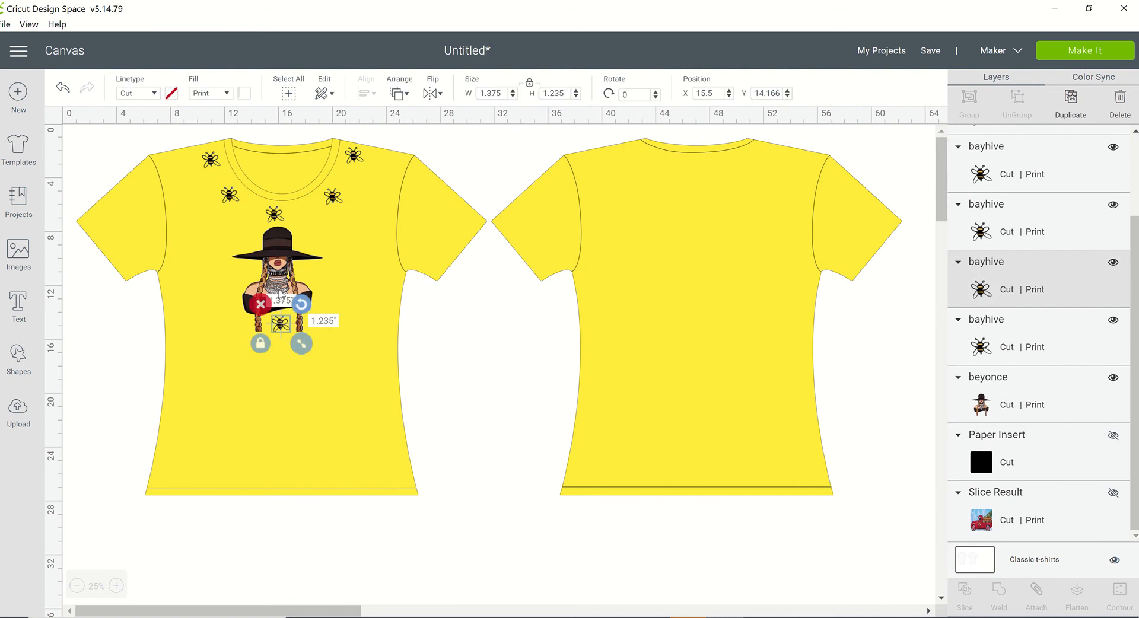
{"action": "left_click", "coordinate": [279, 286], "text": "shift"}
{"action": "left_click_drag", "start_coordinate": [279, 287], "coordinate": [279, 297]}
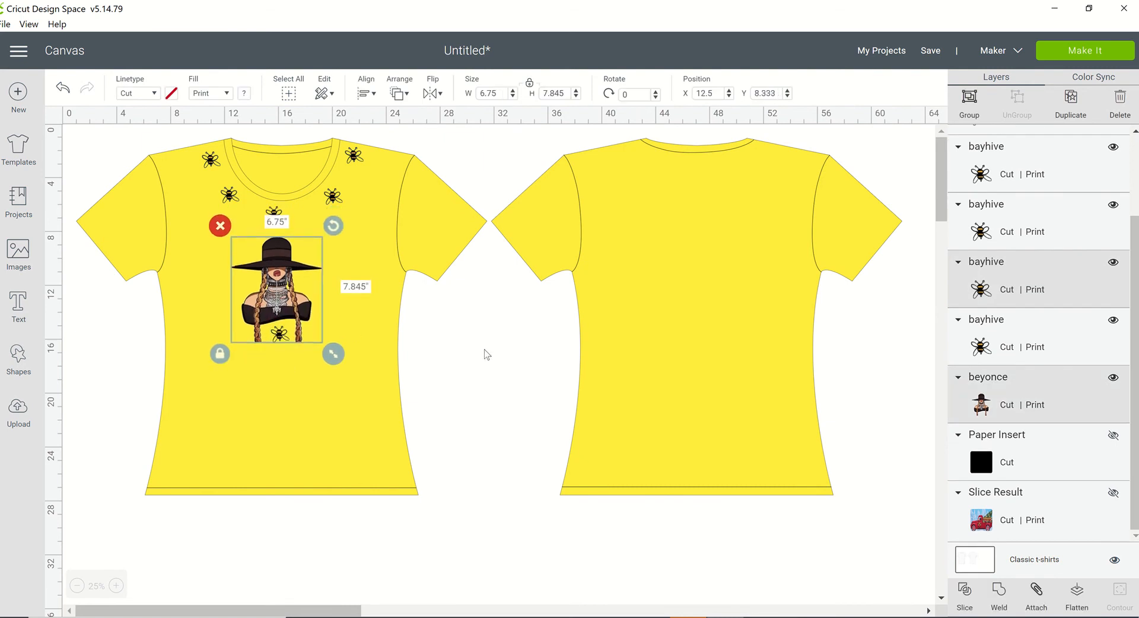
{"action": "left_click", "coordinate": [484, 359]}
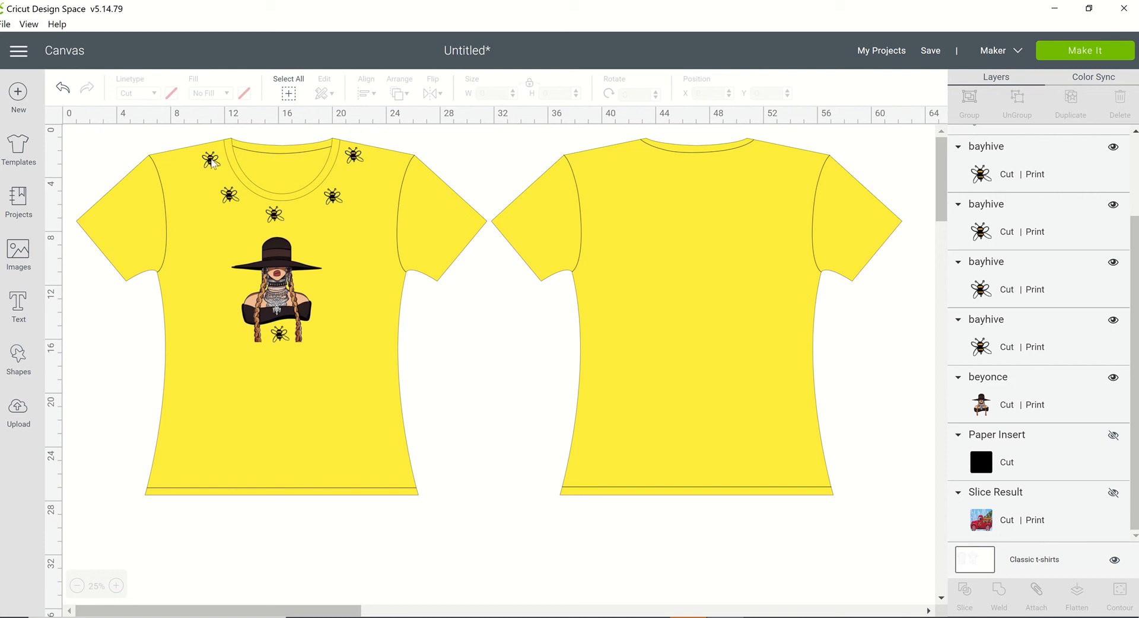
Add two bee copies to the front's left sleeve at about X 2.2, Y 6.4 and X 4.2, Y 8.8
{"action": "right_click", "coordinate": [211, 161]}
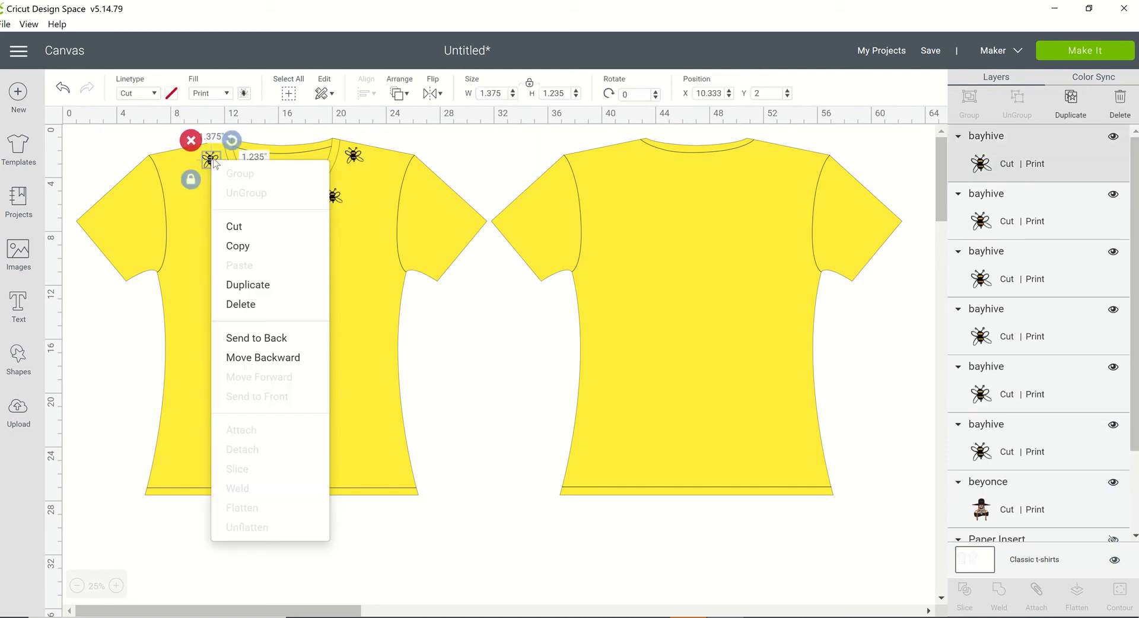
{"action": "left_click", "coordinate": [246, 286]}
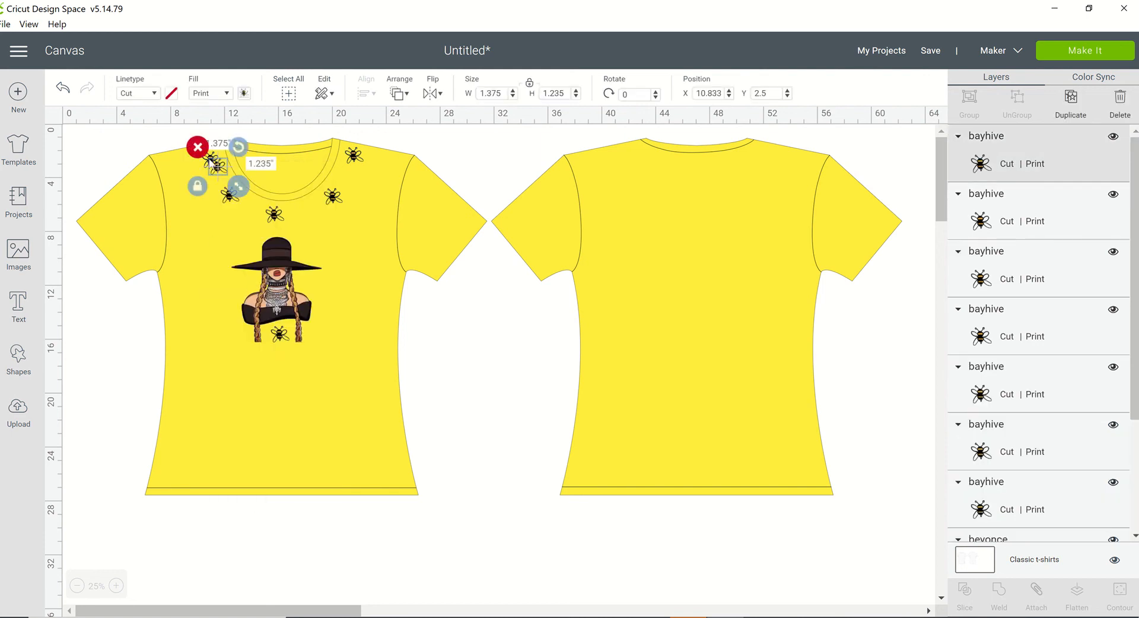
{"action": "left_click_drag", "start_coordinate": [217, 167], "coordinate": [101, 219]}
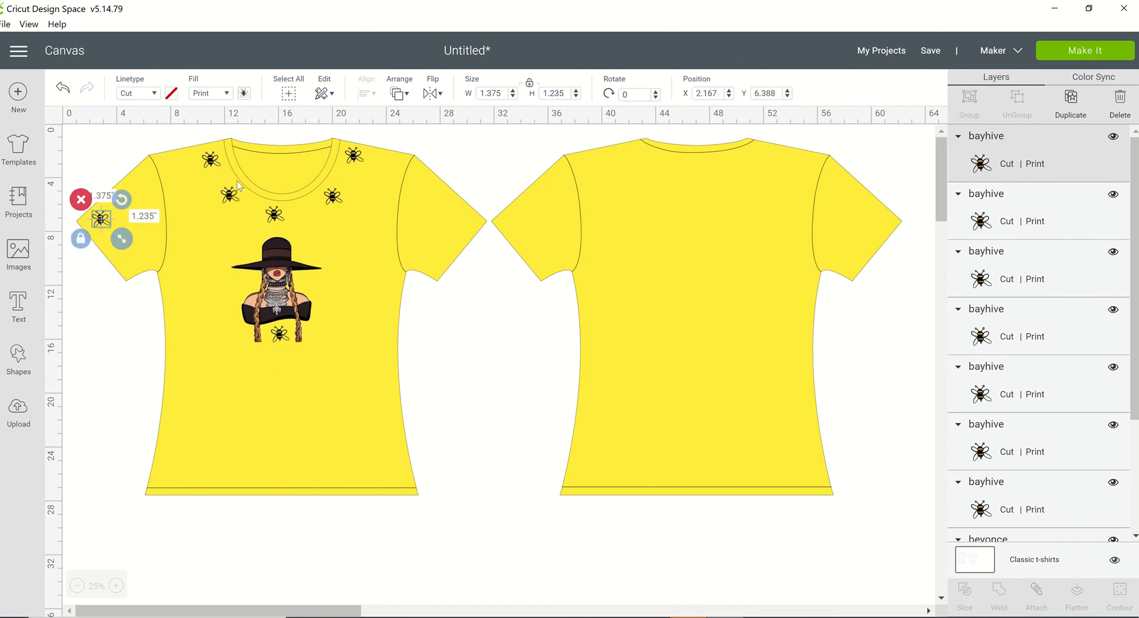
{"action": "right_click", "coordinate": [99, 224]}
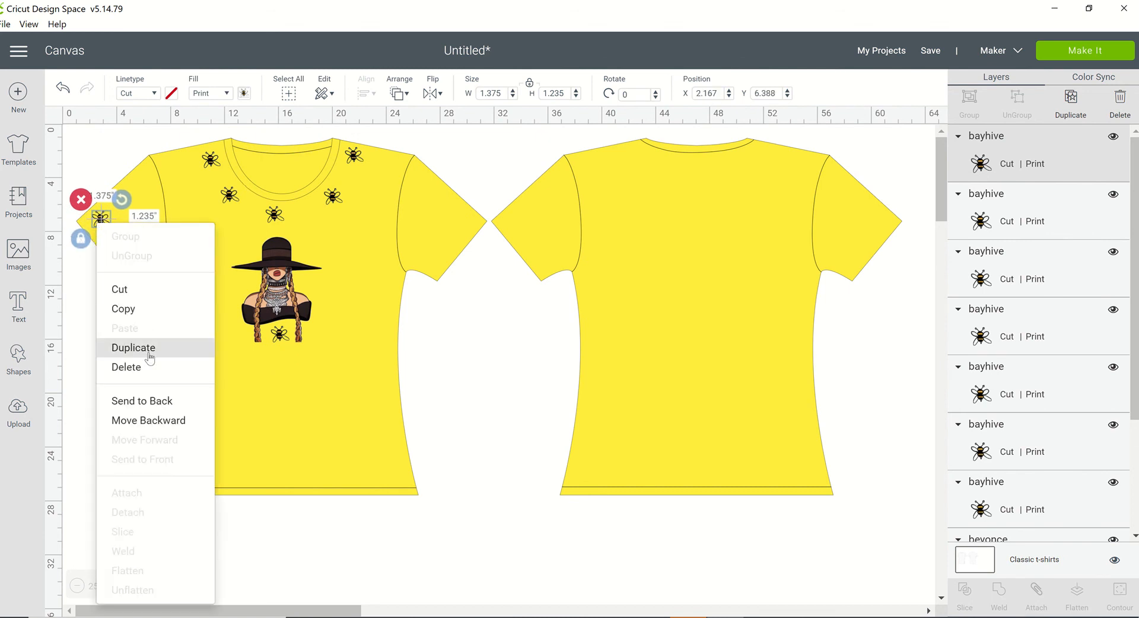
{"action": "left_click", "coordinate": [147, 351]}
{"action": "left_click_drag", "start_coordinate": [96, 229], "coordinate": [116, 254]}
{"action": "left_click", "coordinate": [364, 387]}
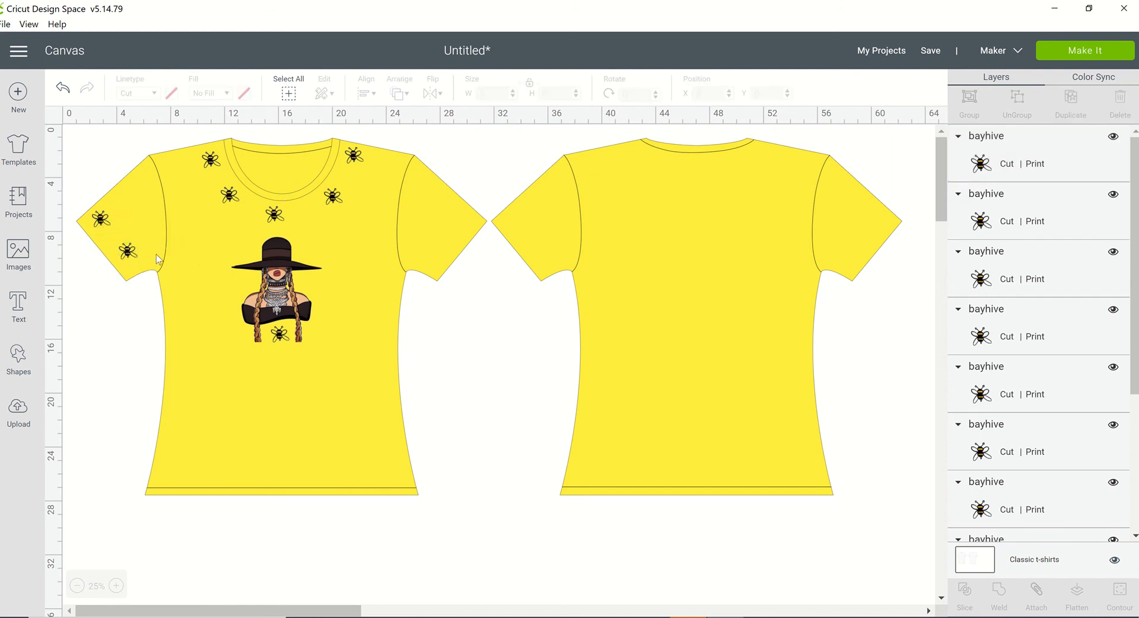
Duplicate the two sleeve bees together onto the front's right sleeve, rotating the pair to follow the sleeve opening
{"action": "right_click", "coordinate": [129, 259]}
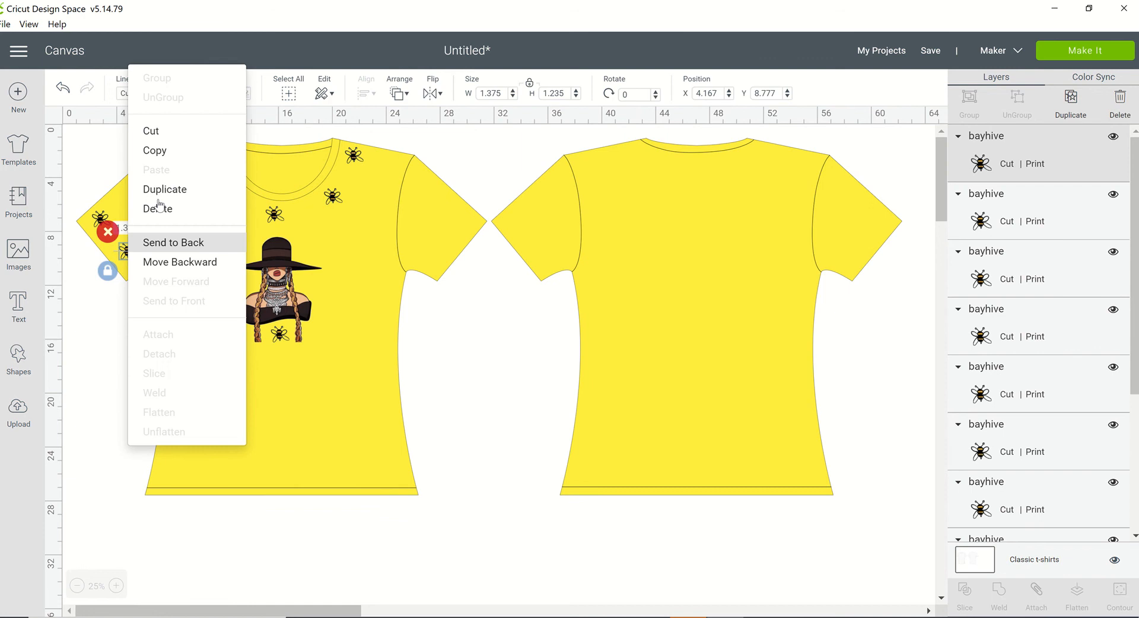
{"action": "left_click", "coordinate": [100, 221], "text": "shift"}
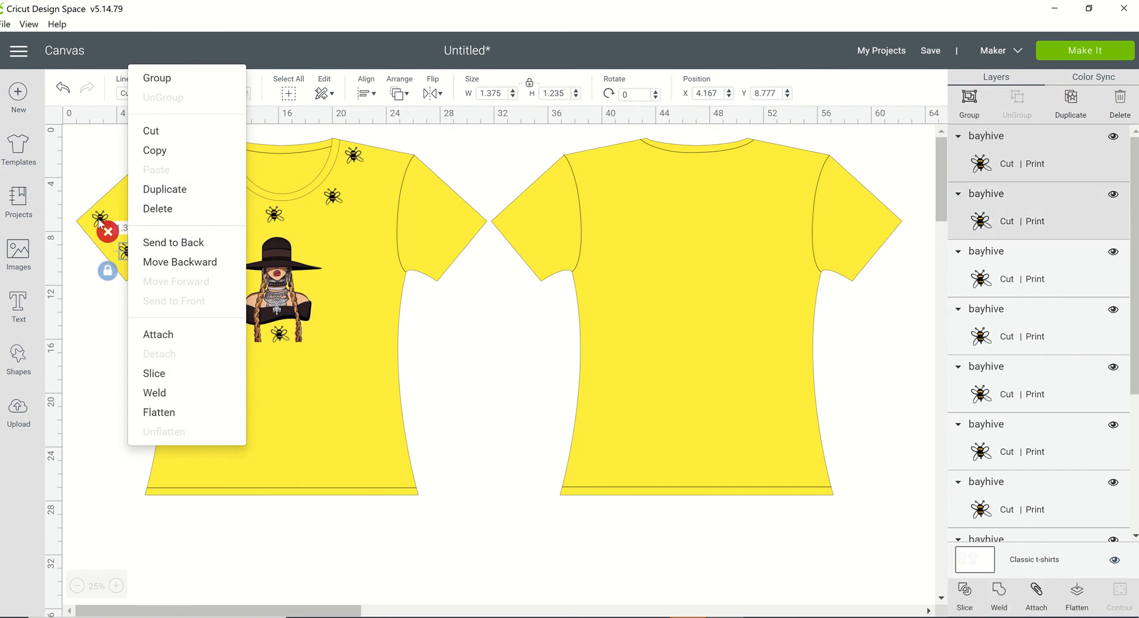
{"action": "right_click", "coordinate": [100, 221]}
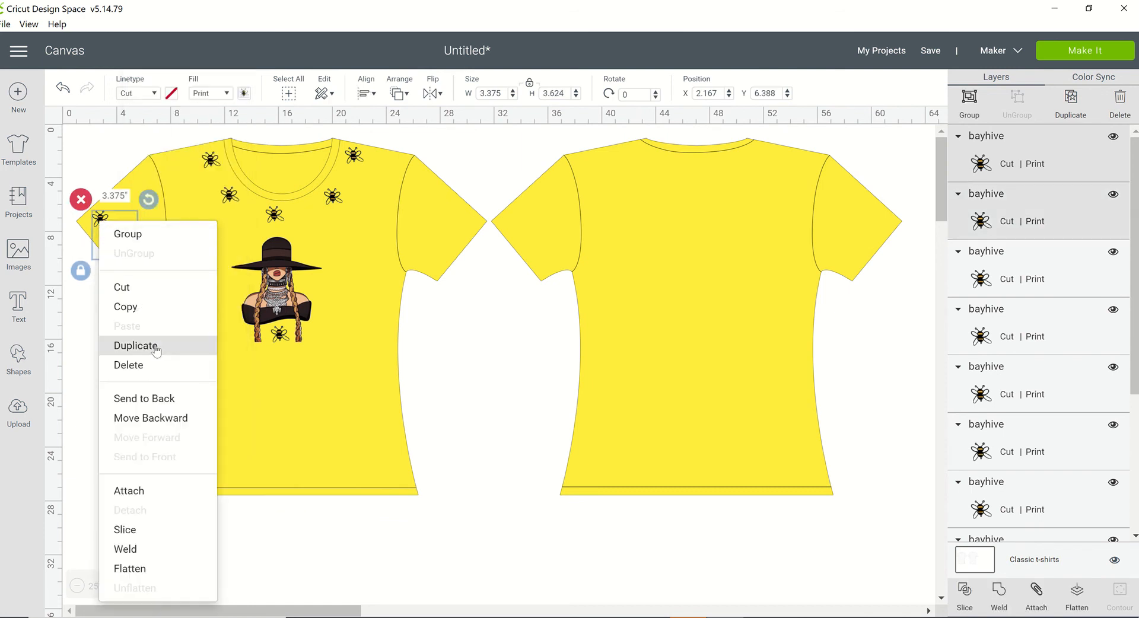
{"action": "left_click", "coordinate": [178, 344]}
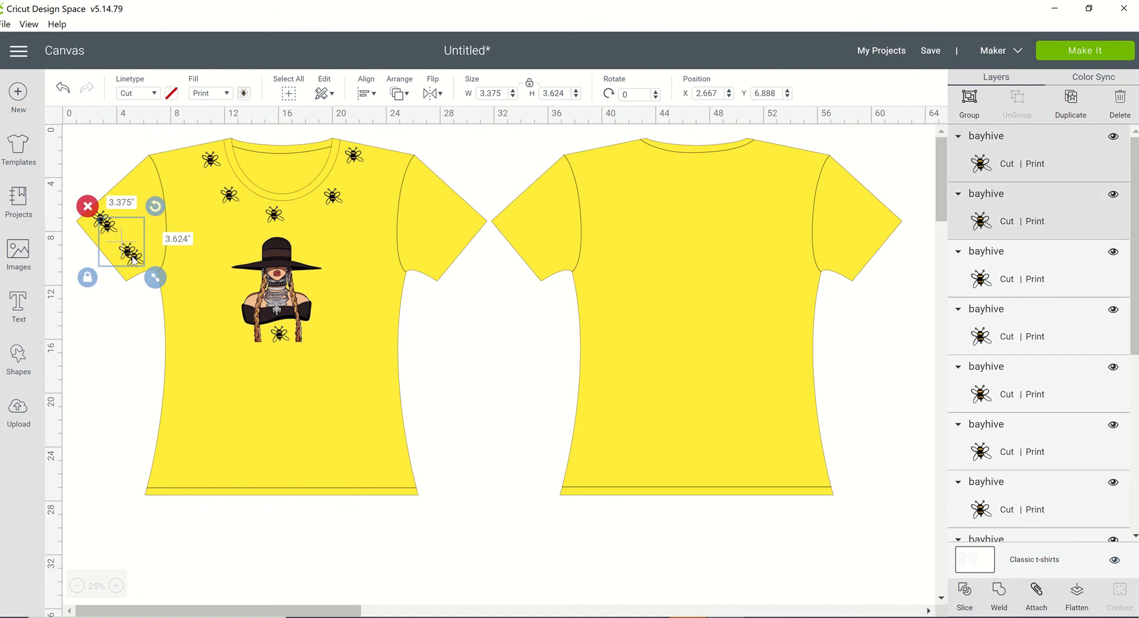
{"action": "left_click_drag", "start_coordinate": [134, 261], "coordinate": [437, 255]}
{"action": "left_click_drag", "start_coordinate": [467, 203], "coordinate": [514, 258]}
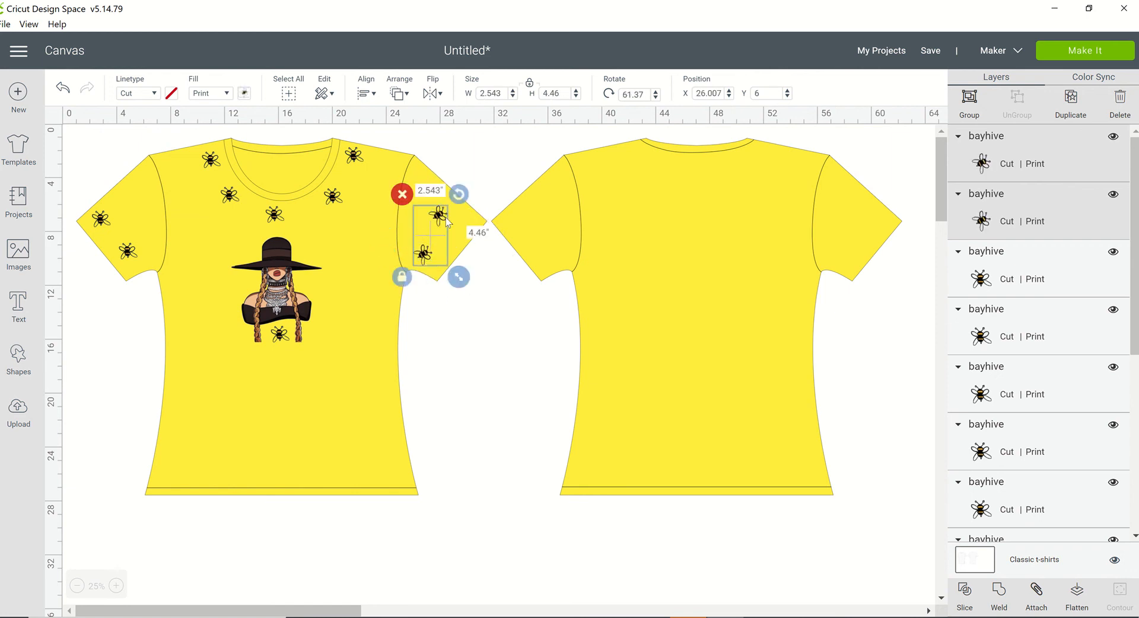
{"action": "left_click_drag", "start_coordinate": [441, 215], "coordinate": [489, 222]}
{"action": "left_click", "coordinate": [511, 315]}
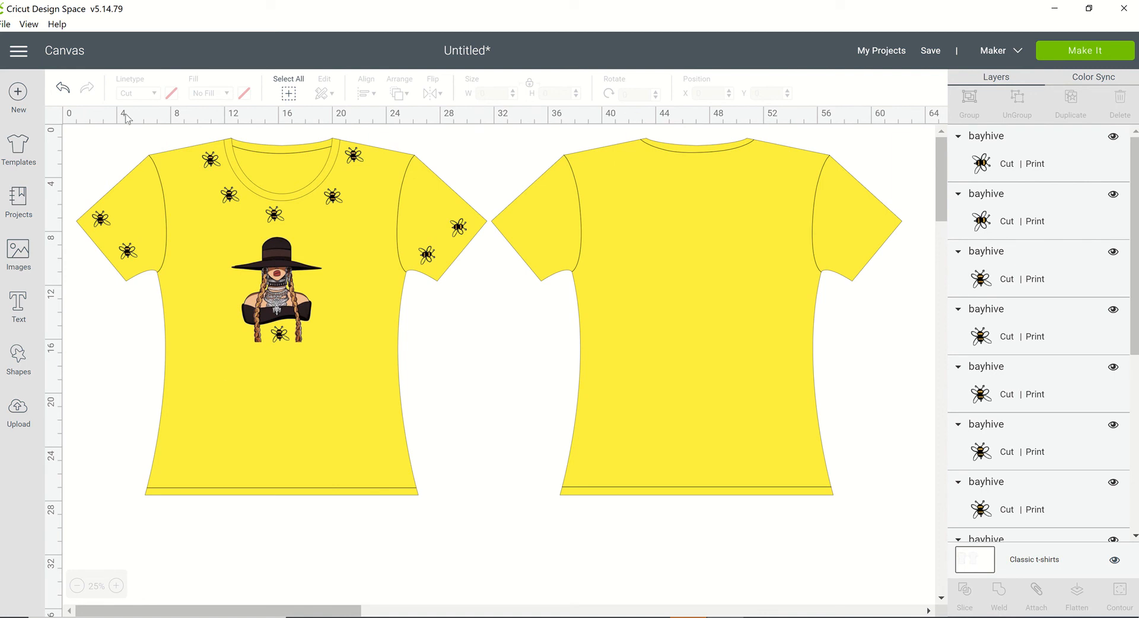
Add the text BEYHIVE and place it below the figure at about X 13.5, Y 17.2
{"action": "left_click", "coordinate": [45, 303]}
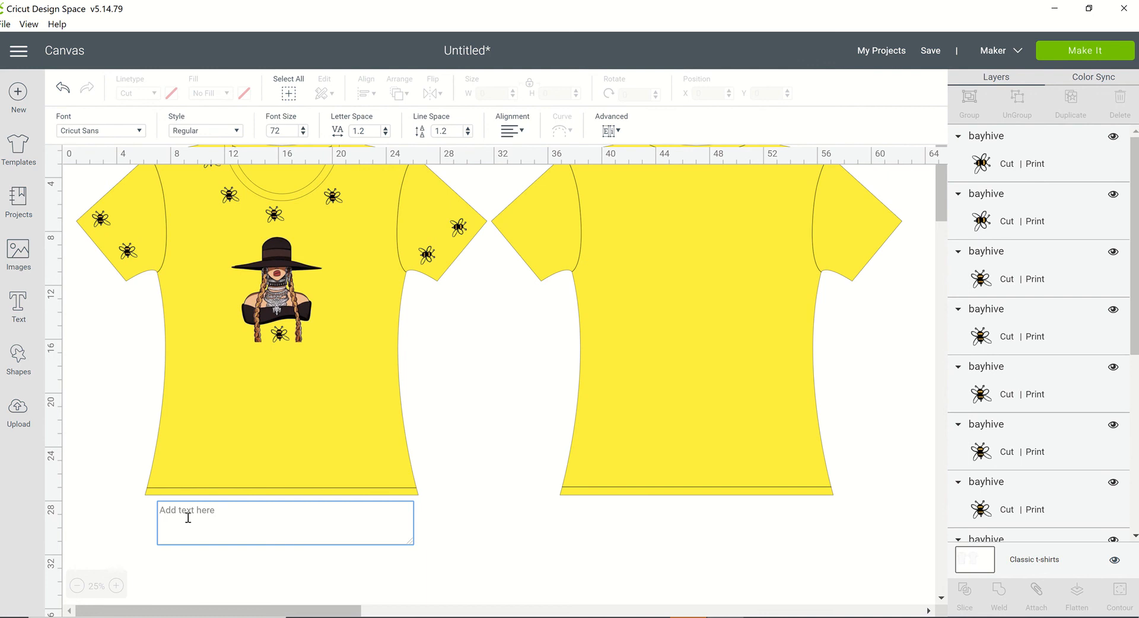
{"action": "type", "text": "BE"}
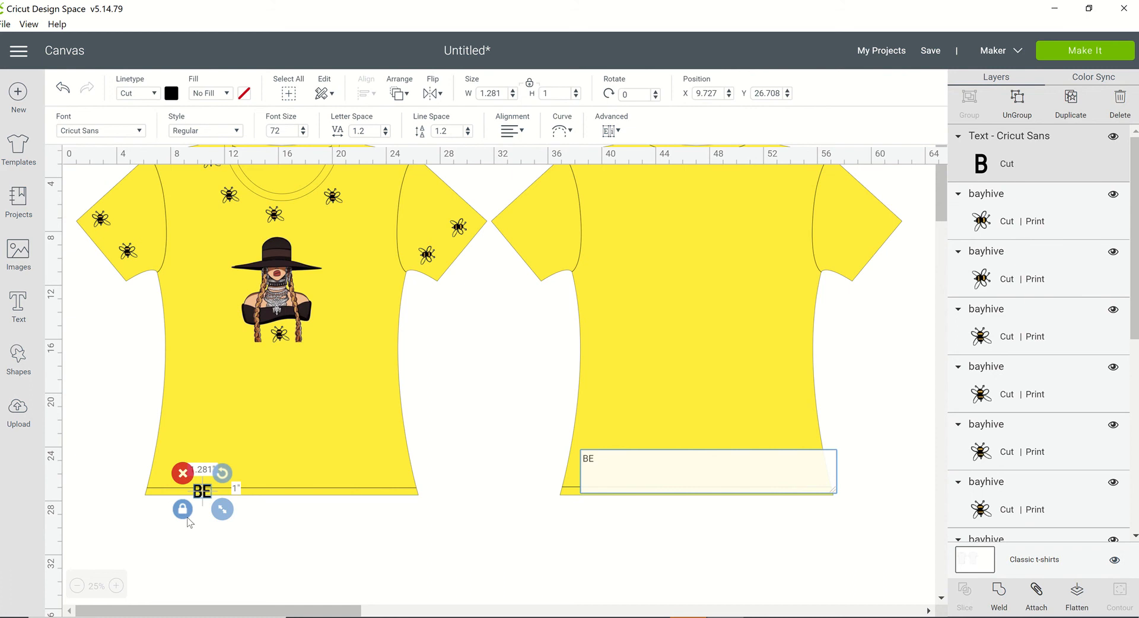
{"action": "type", "text": "Y"}
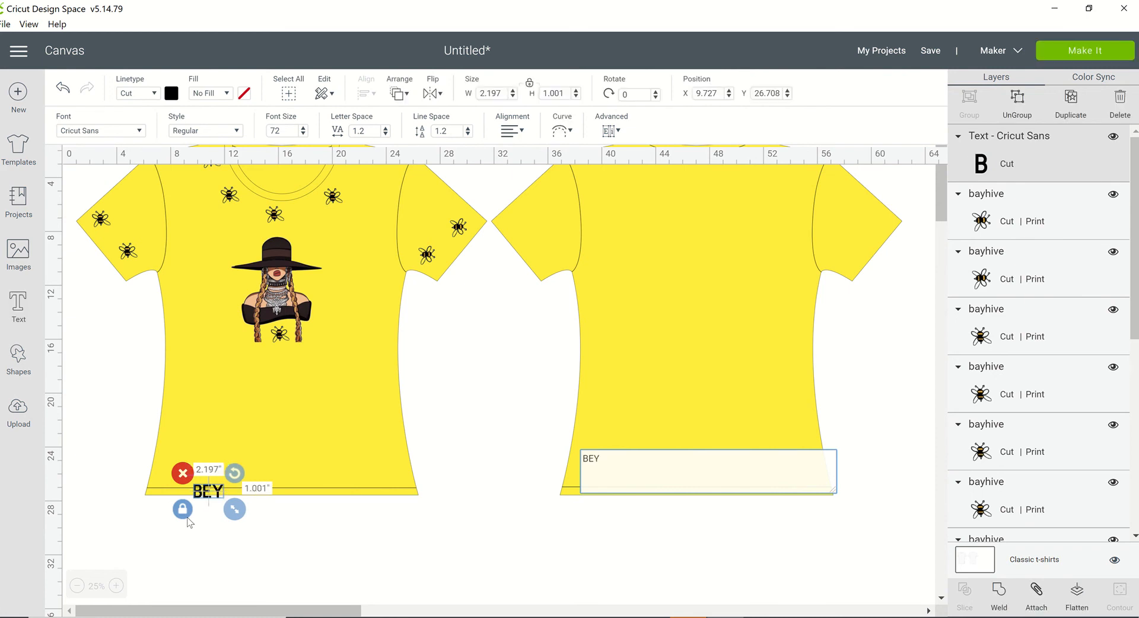
{"action": "type", "text": "HIVE"}
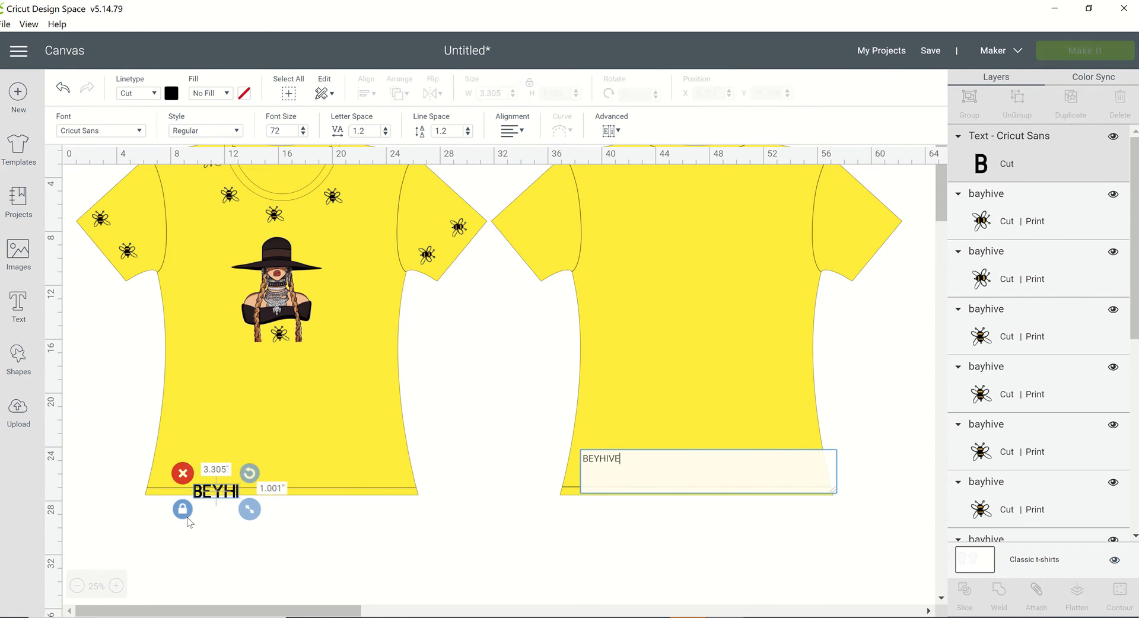
{"action": "left_click", "coordinate": [428, 531]}
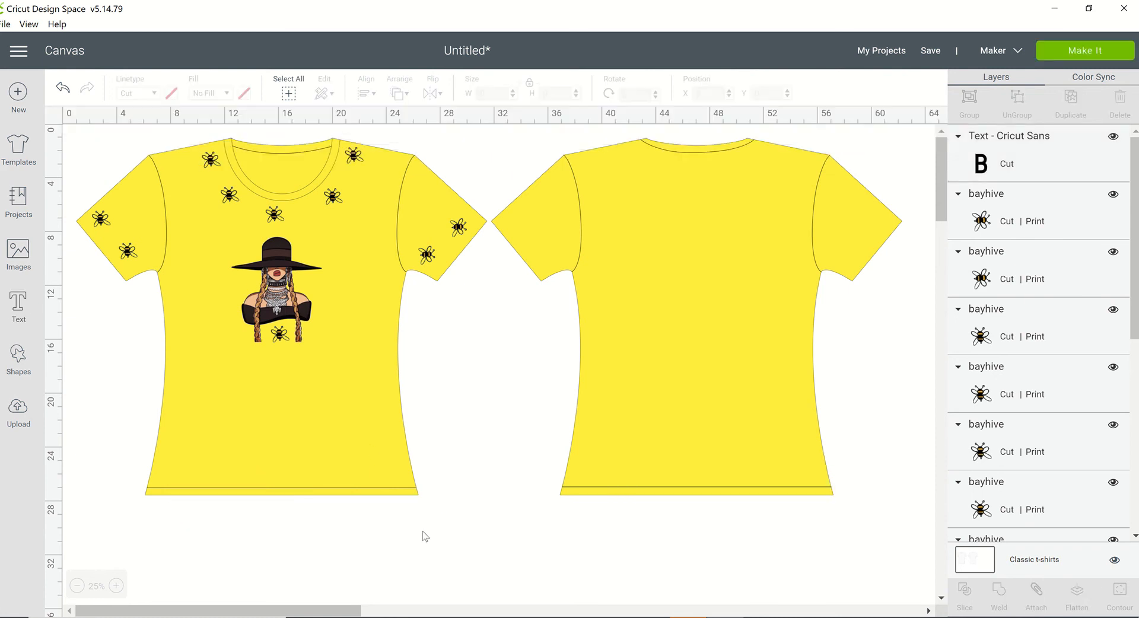
{"action": "left_click_drag", "start_coordinate": [249, 492], "coordinate": [299, 389]}
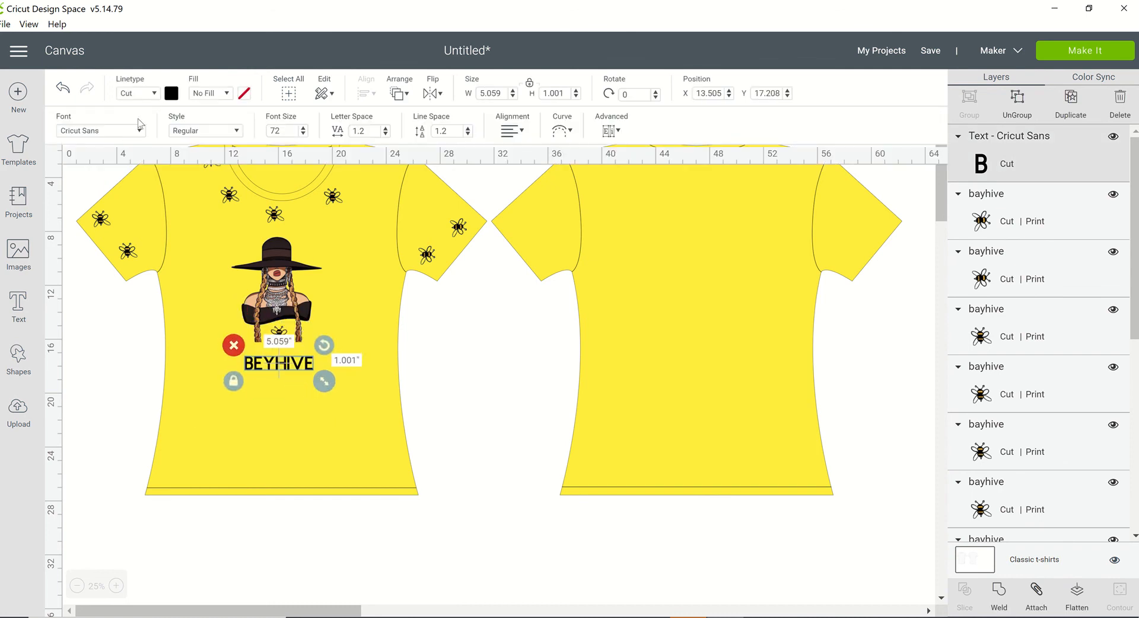
Try the Agent Q font on the BEYHIVE text
{"action": "left_click", "coordinate": [134, 133]}
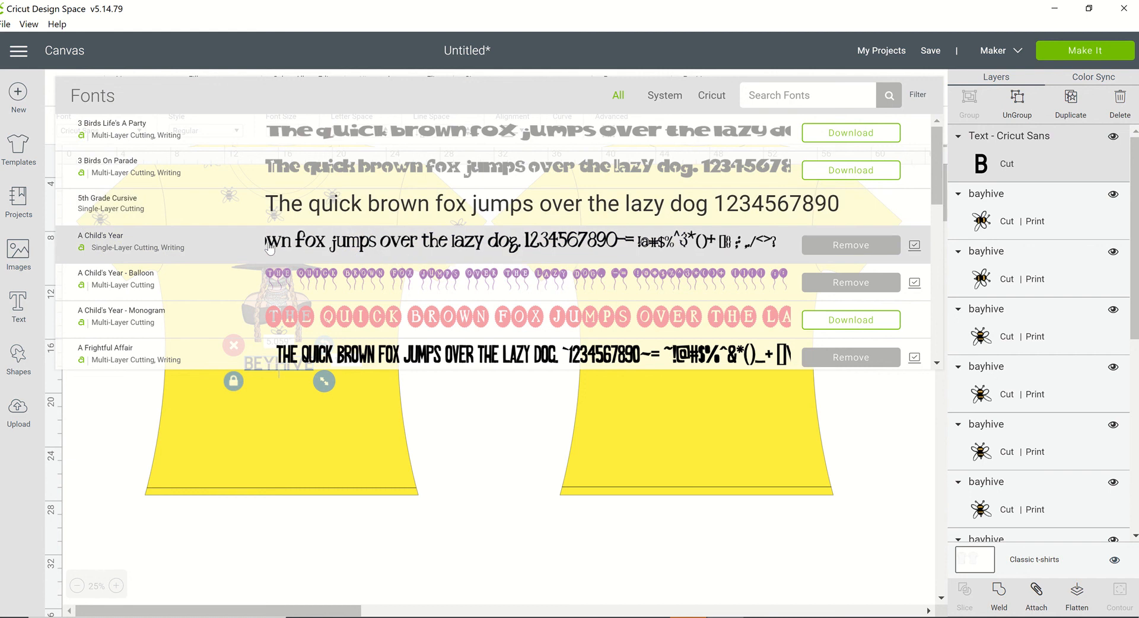
{"action": "scroll", "coordinate": [270, 248], "scroll_direction": "down", "scroll_amount": 5}
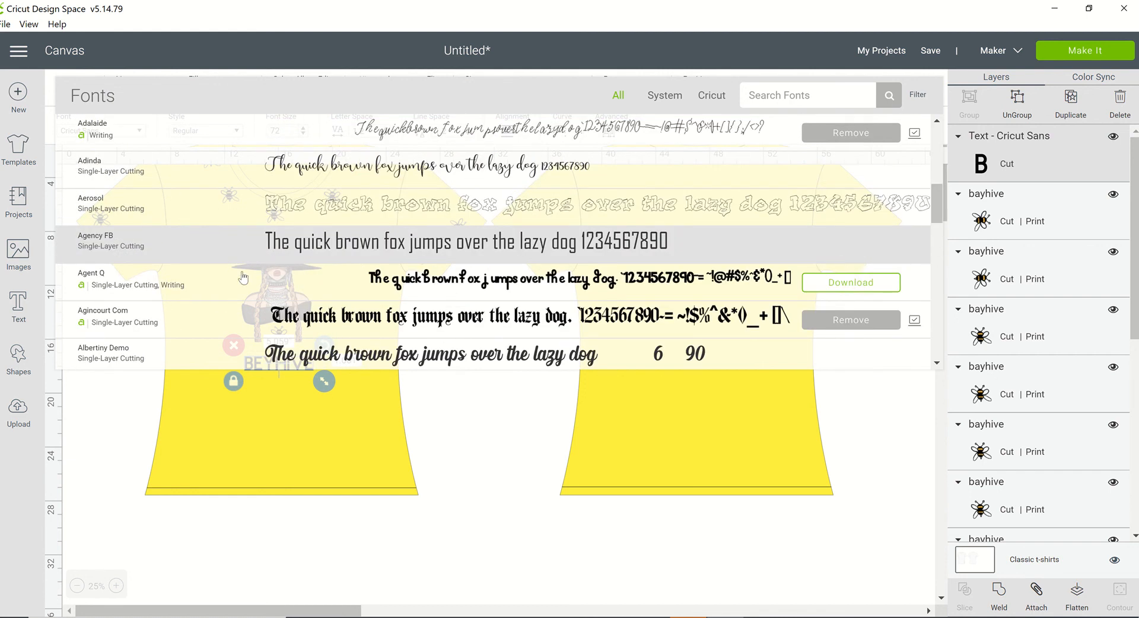
{"action": "left_click", "coordinate": [163, 291]}
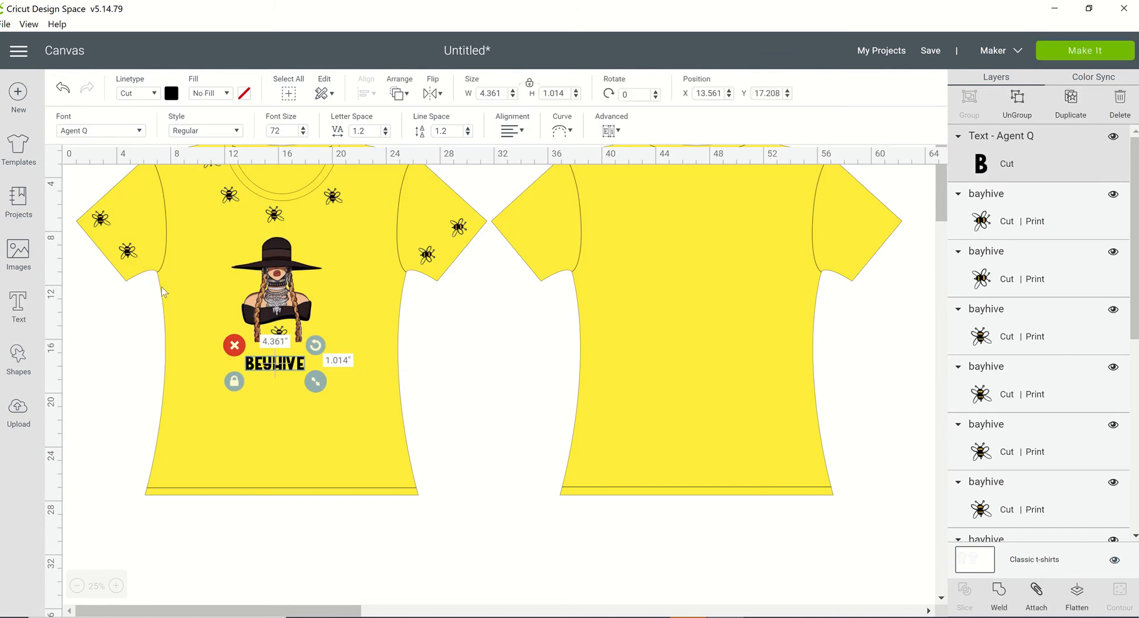
Set the BEYHIVE text's font to Algerian
{"action": "left_click", "coordinate": [141, 132]}
{"action": "scroll", "coordinate": [352, 241], "scroll_direction": "down", "scroll_amount": 5}
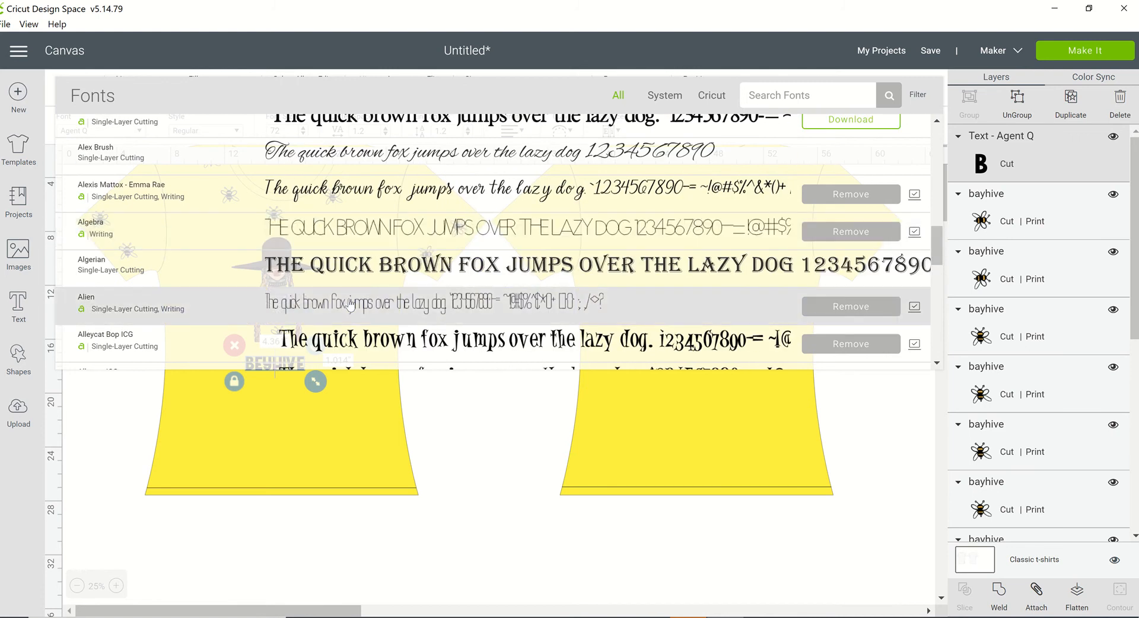
{"action": "left_click", "coordinate": [358, 265]}
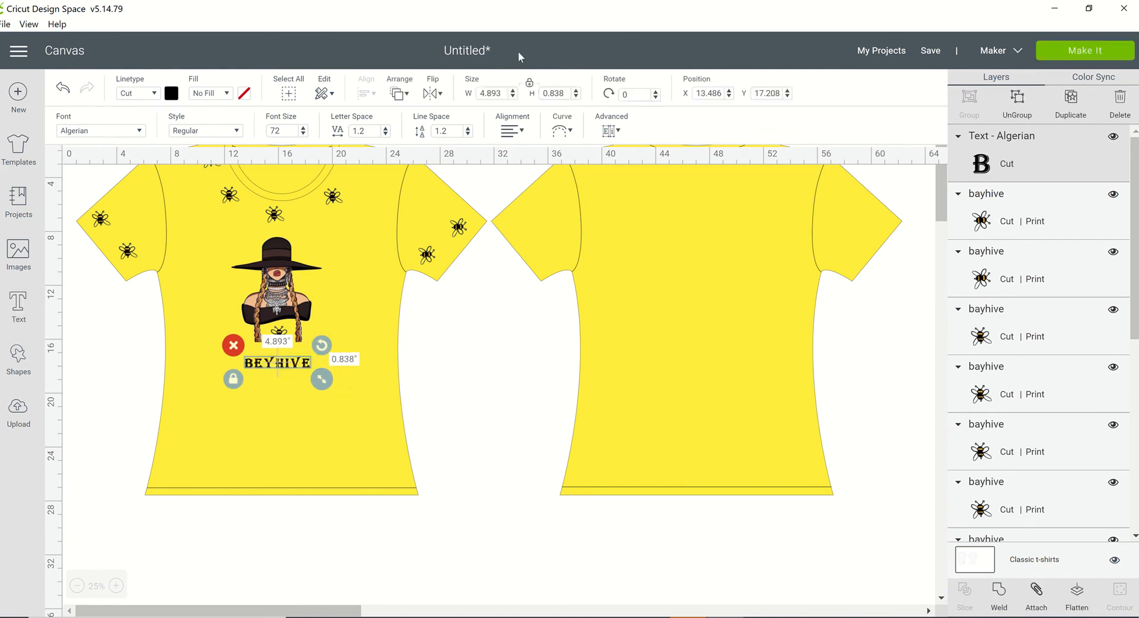
Curve the BEYHIVE text into a downward-bowed arc with a diameter of about -6
{"action": "left_click", "coordinate": [566, 133]}
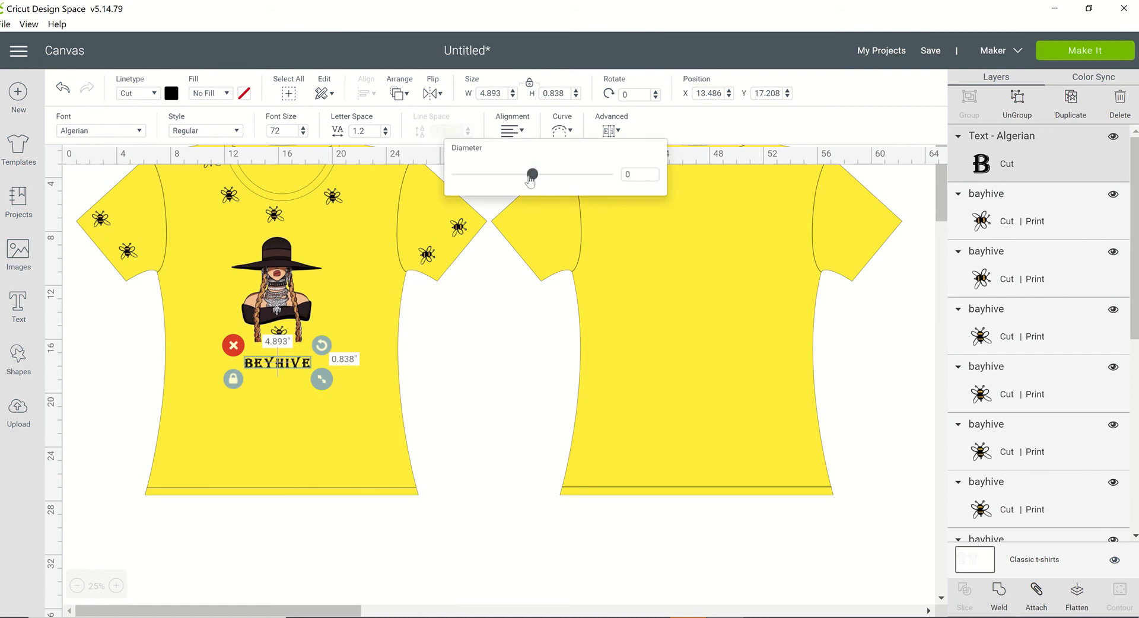
{"action": "left_click_drag", "start_coordinate": [532, 174], "coordinate": [483, 151]}
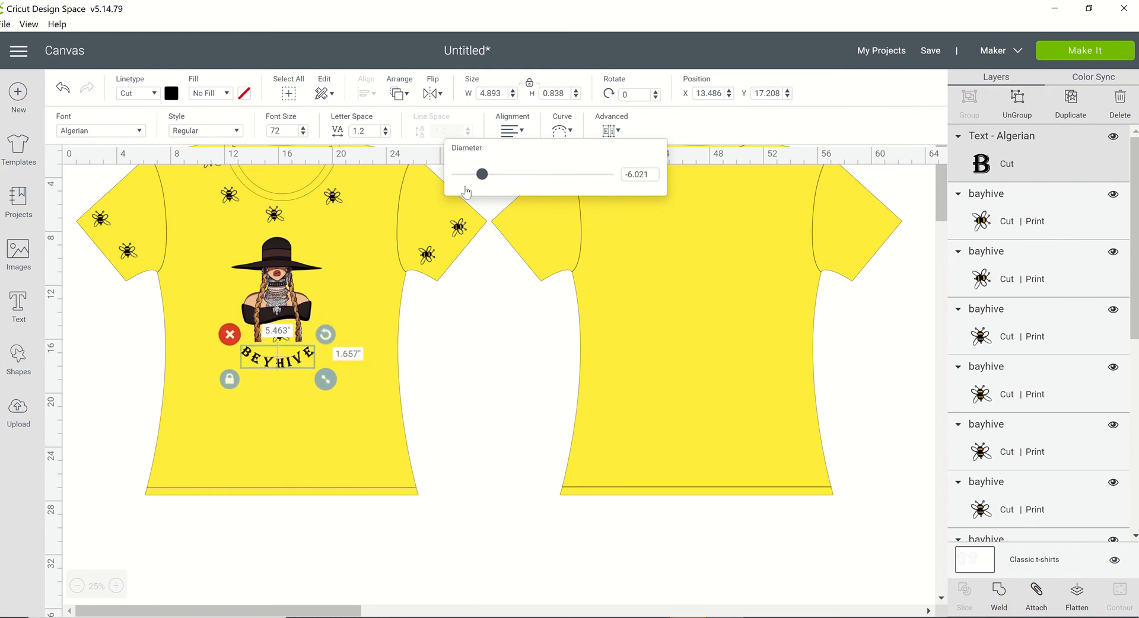
{"action": "left_click", "coordinate": [261, 455]}
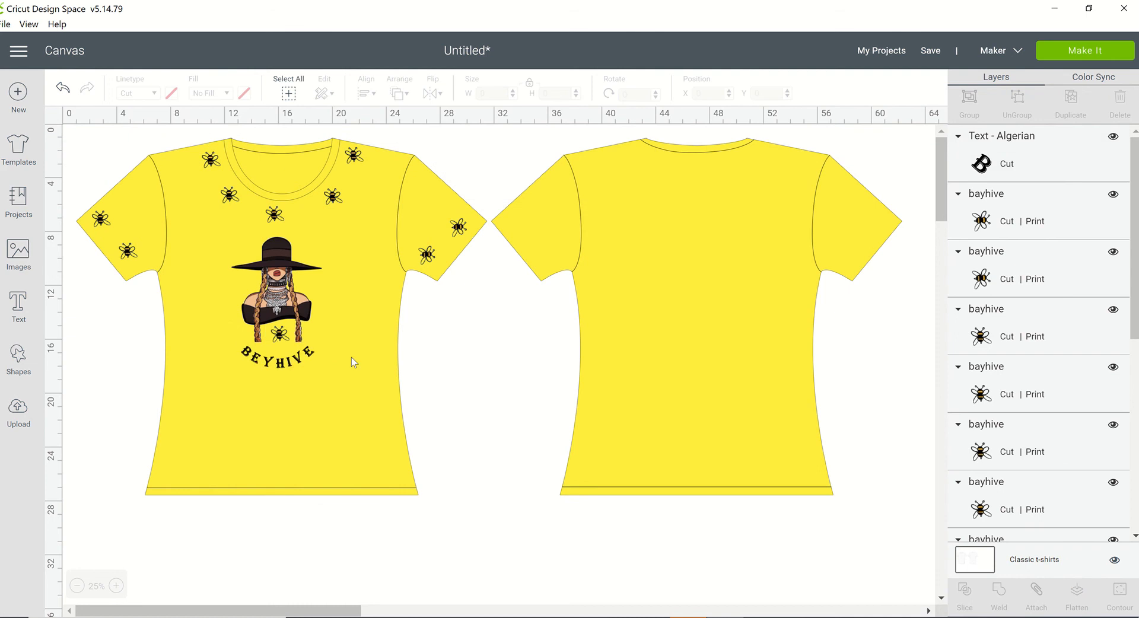
Move the figure up slightly and shift the bee between its braids to about X 15.2, Y 14.9
{"action": "left_click", "coordinate": [289, 364]}
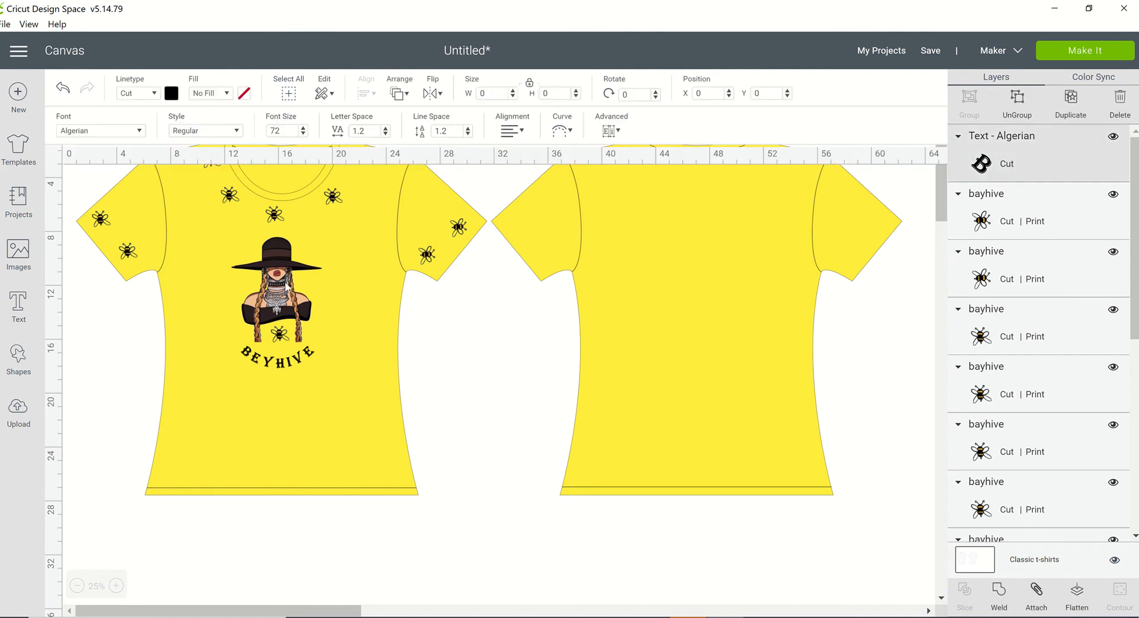
{"action": "left_click", "coordinate": [281, 292]}
{"action": "left_click_drag", "start_coordinate": [281, 292], "coordinate": [280, 286]}
{"action": "left_click", "coordinate": [466, 365]}
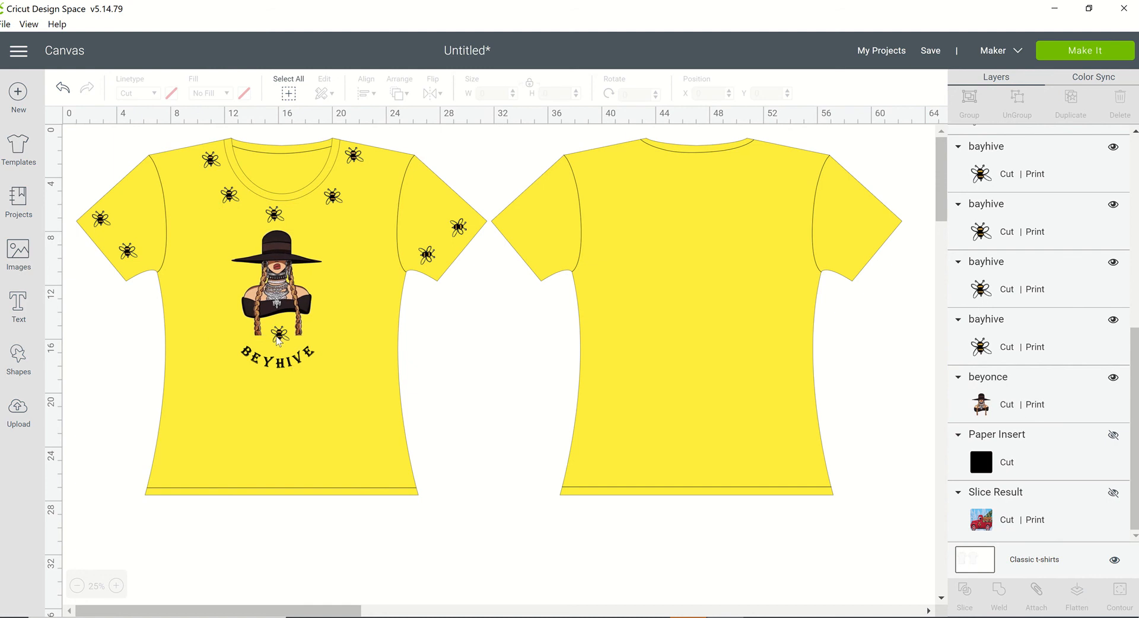
{"action": "left_click_drag", "start_coordinate": [278, 338], "coordinate": [275, 337]}
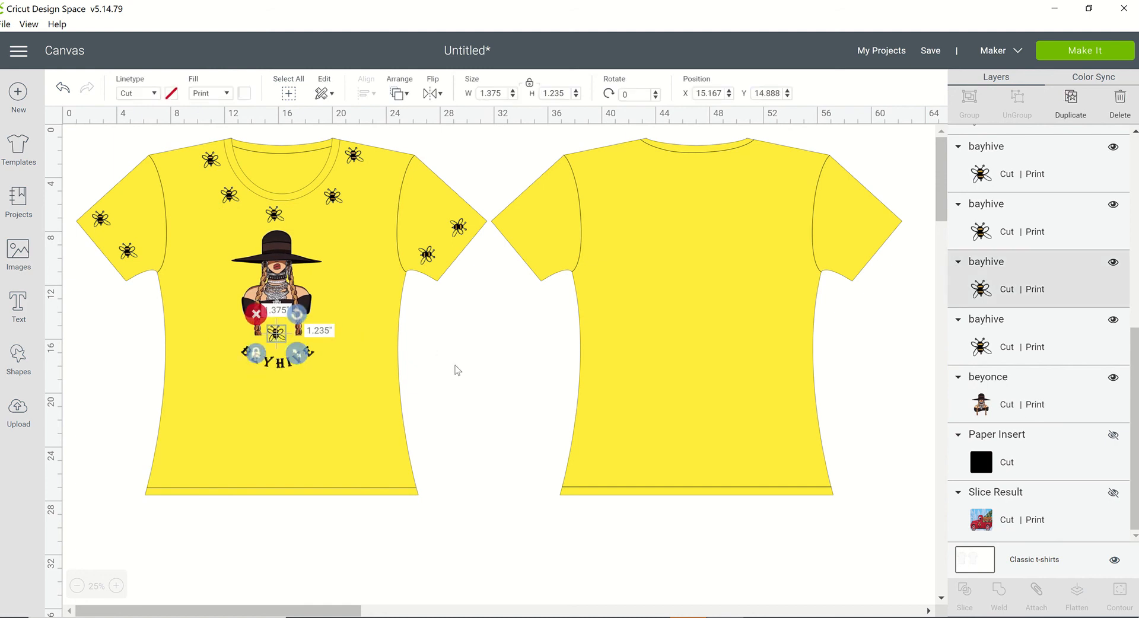
{"action": "left_click", "coordinate": [440, 366]}
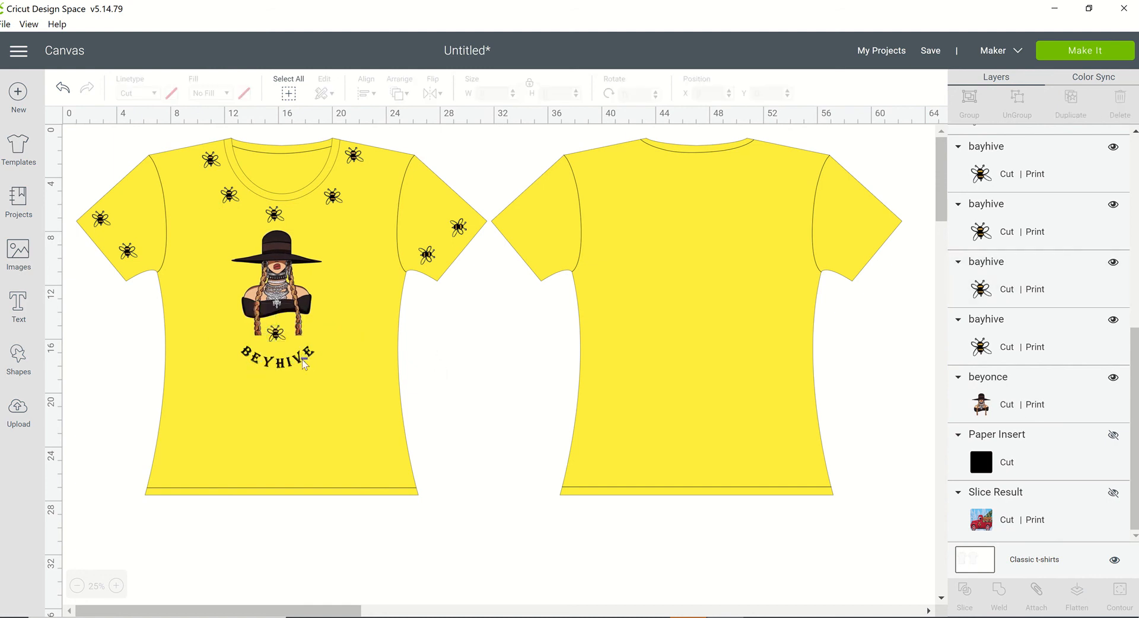
Nudge the BEYHIVE text to about X 13.0, Y 16.5 so it sits centred beneath the bee
{"action": "left_click", "coordinate": [302, 363]}
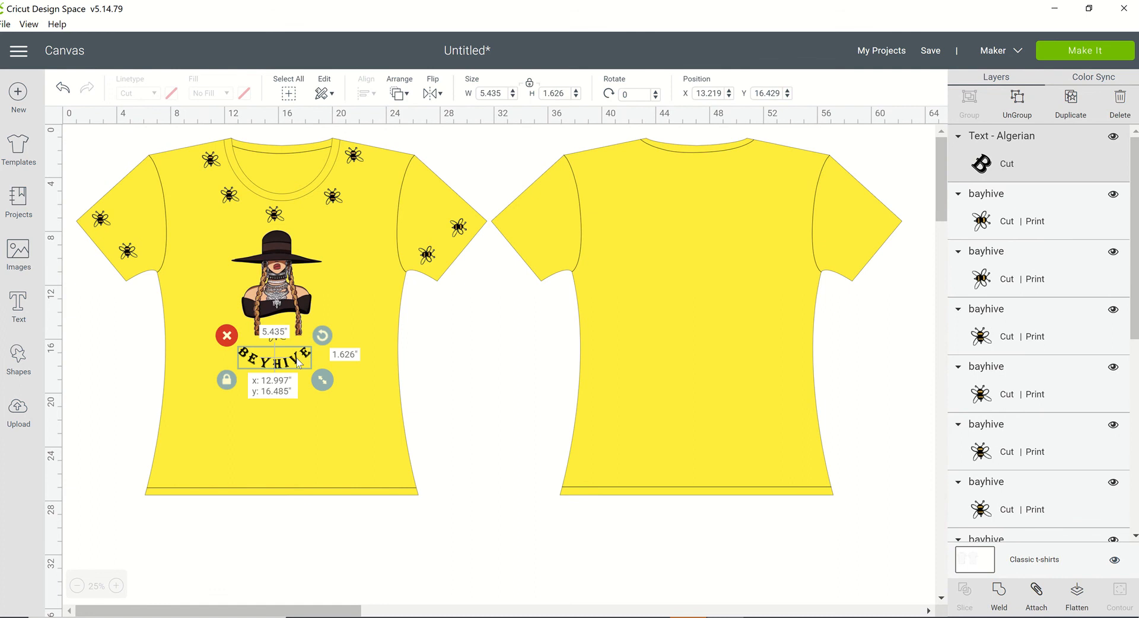
{"action": "left_click", "coordinate": [466, 378]}
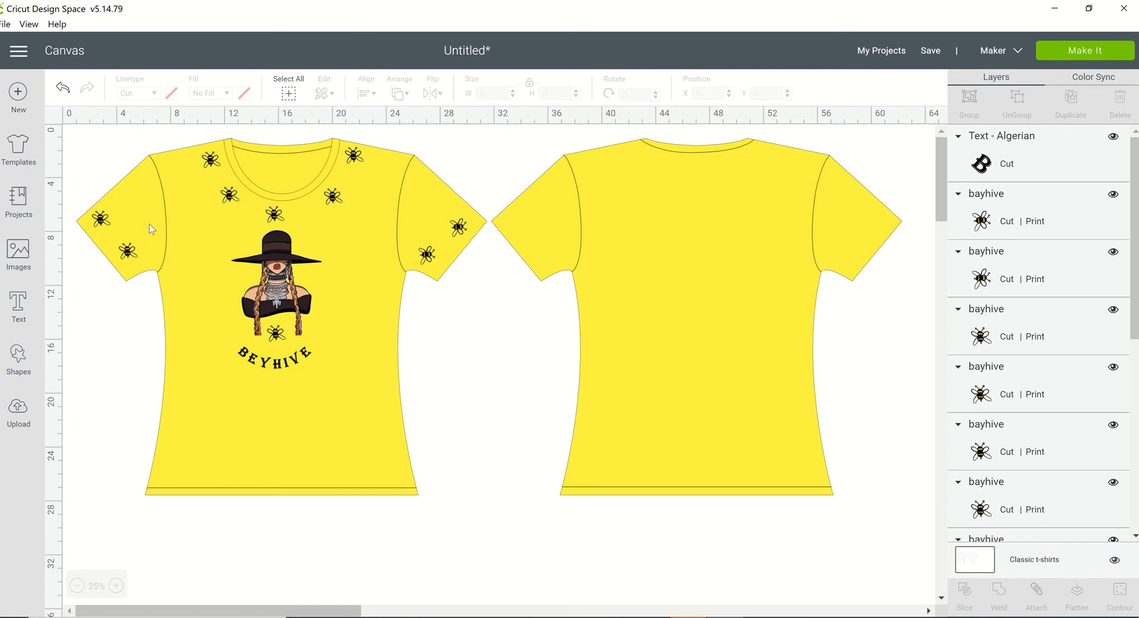
{"action": "left_click", "coordinate": [102, 219]}
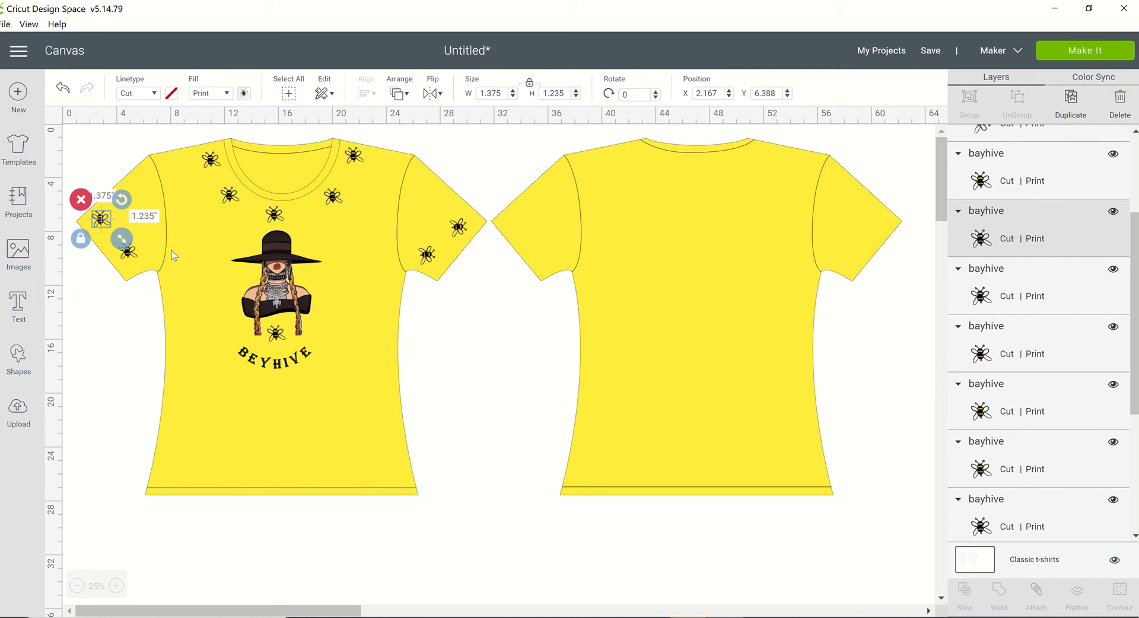
{"action": "left_click", "coordinate": [129, 254], "text": "shift"}
{"action": "left_click", "coordinate": [211, 161], "text": "shift"}
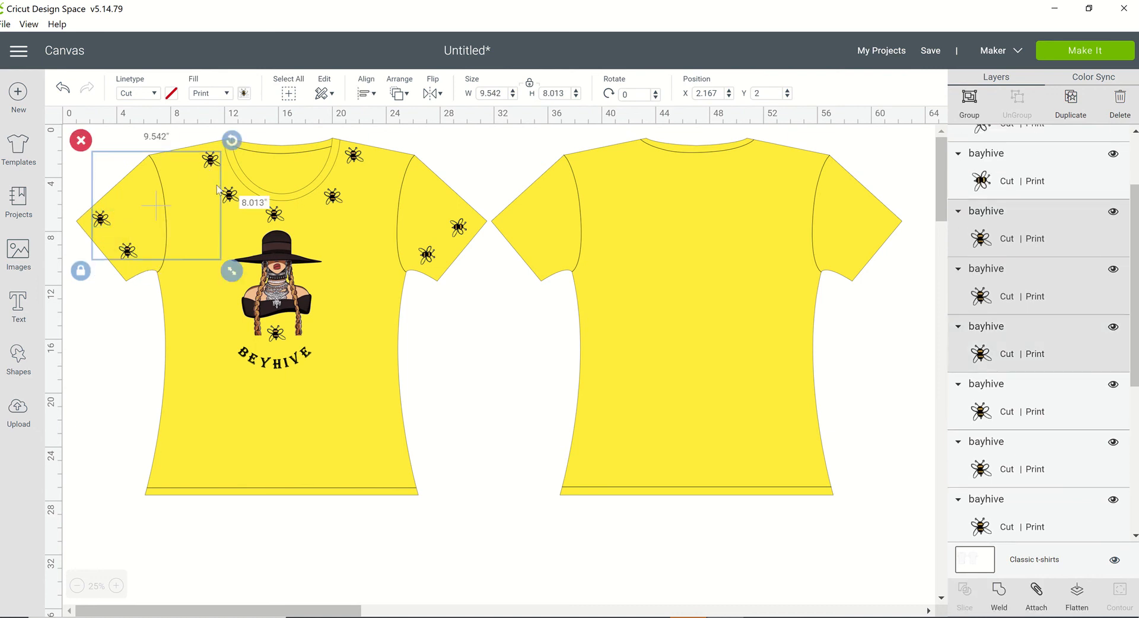
{"action": "left_click", "coordinate": [274, 215], "text": "shift"}
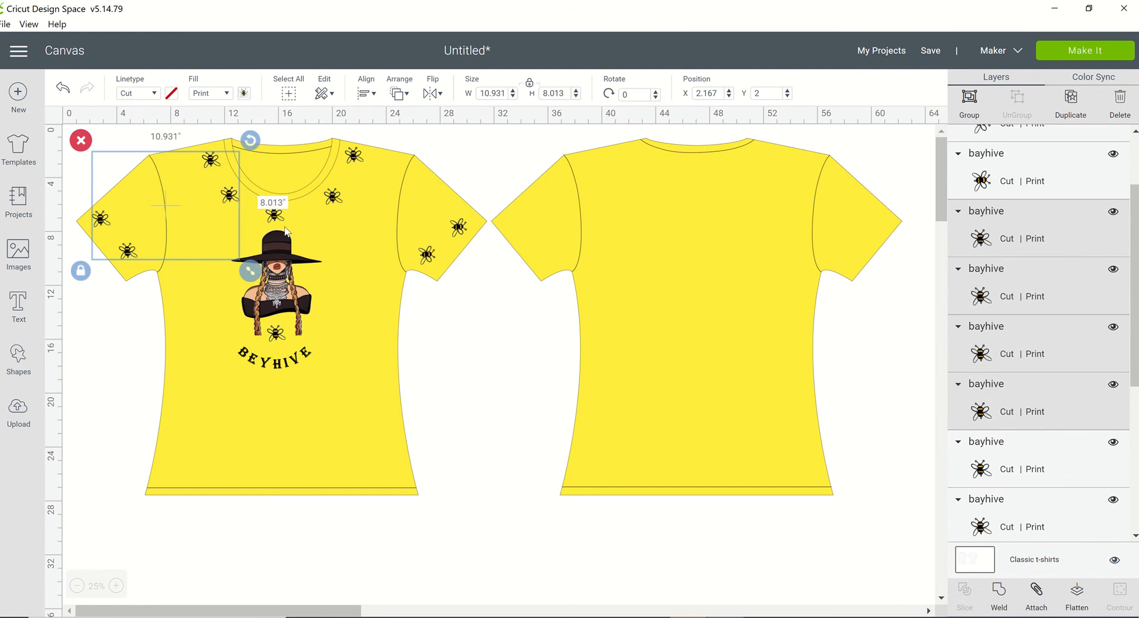
{"action": "left_click", "coordinate": [334, 197], "text": "shift"}
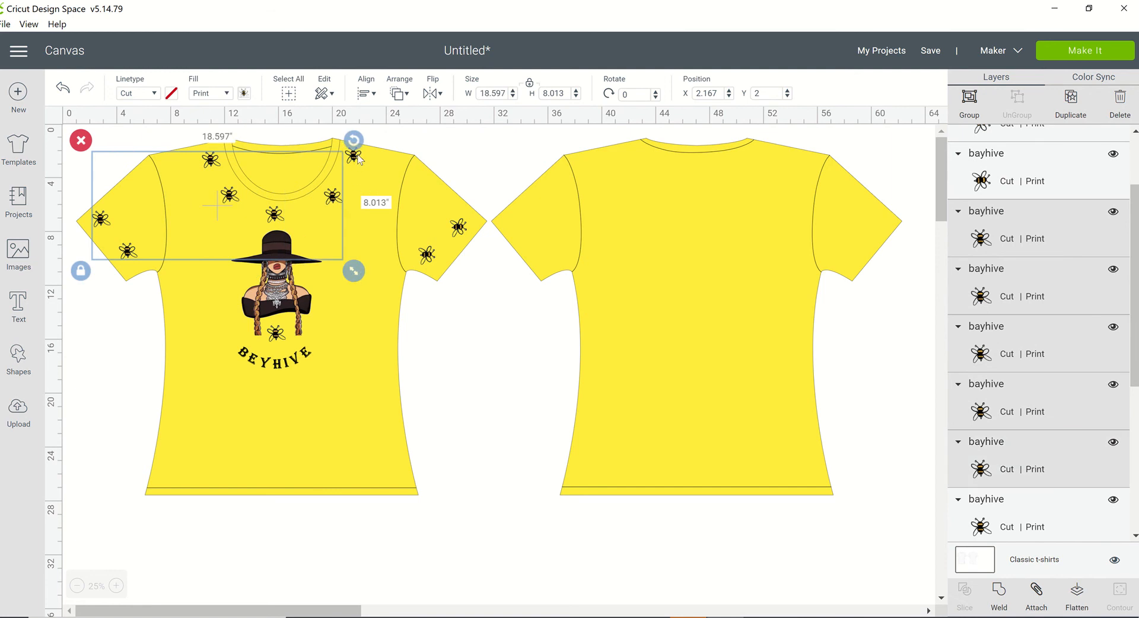
{"action": "left_click", "coordinate": [356, 157], "text": "shift"}
{"action": "left_click", "coordinate": [429, 256], "text": "shift"}
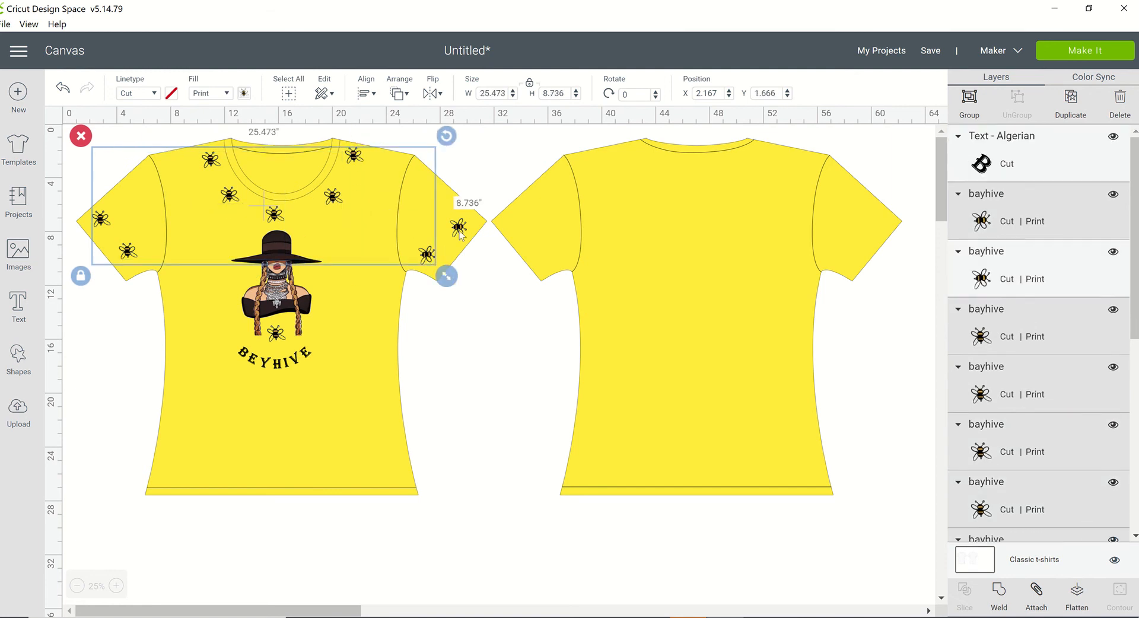
{"action": "left_click", "coordinate": [461, 228], "text": "shift"}
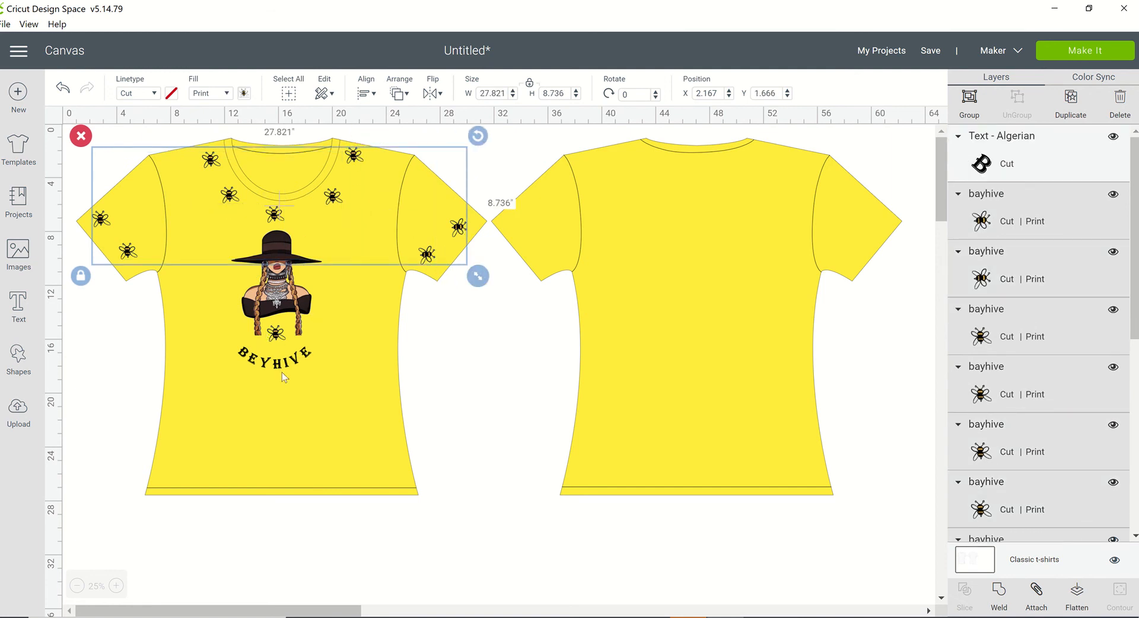
{"action": "left_click", "coordinate": [278, 336], "text": "shift"}
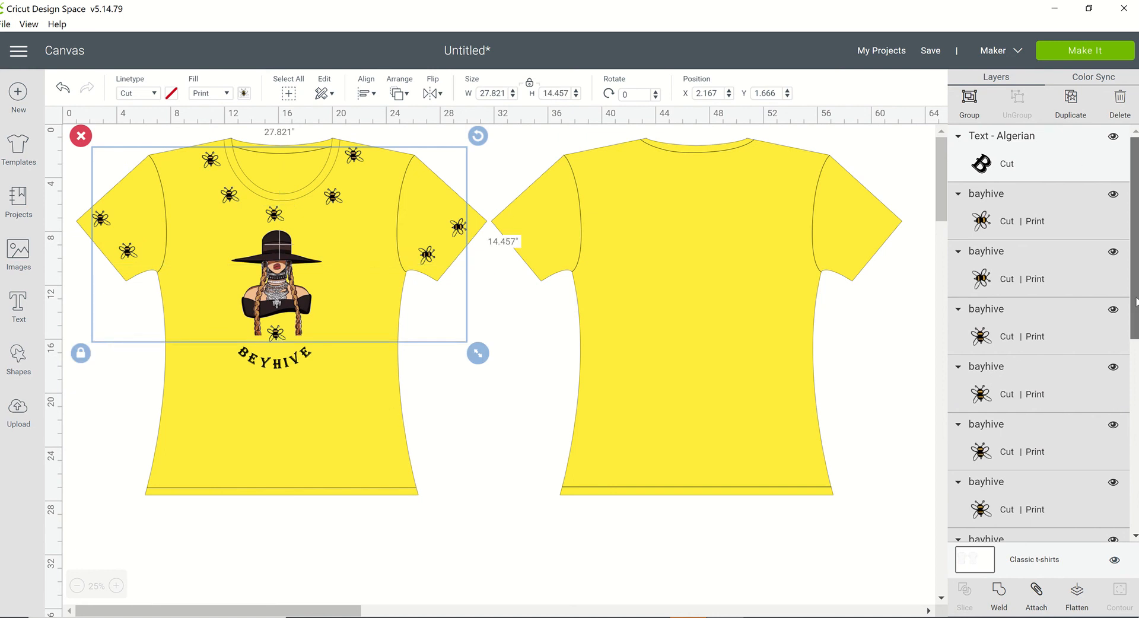
Hide the beyonce figure layer so only the bees and the BEYHIVE text show on the shirt
{"action": "scroll", "coordinate": [1135, 302], "scroll_direction": "down", "scroll_amount": 10}
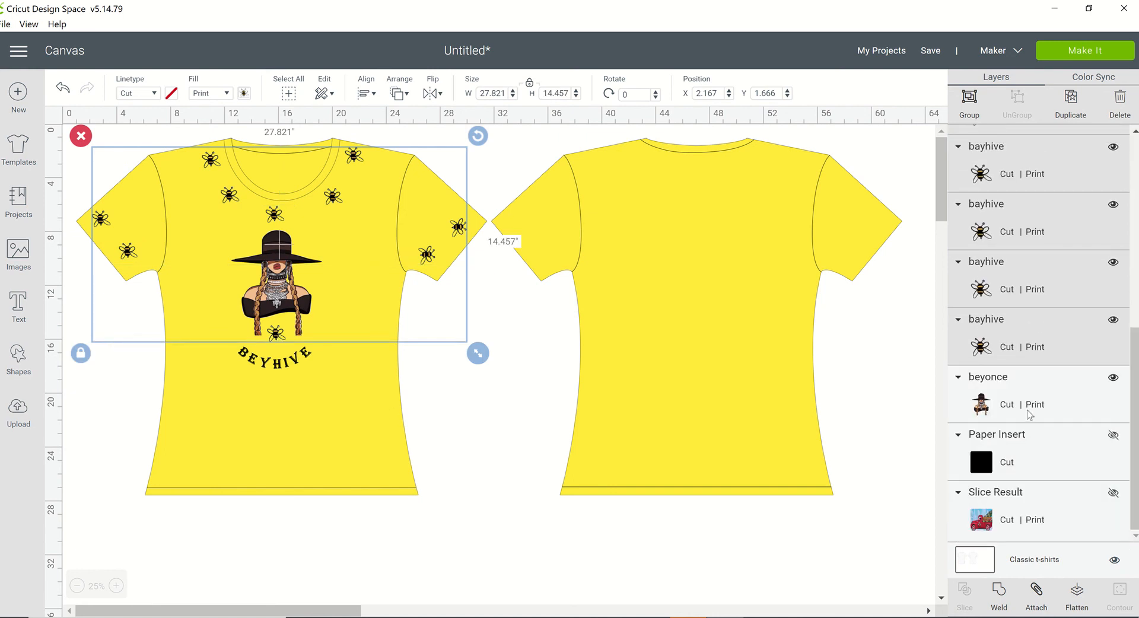
{"action": "left_click", "coordinate": [1030, 409], "text": "shift"}
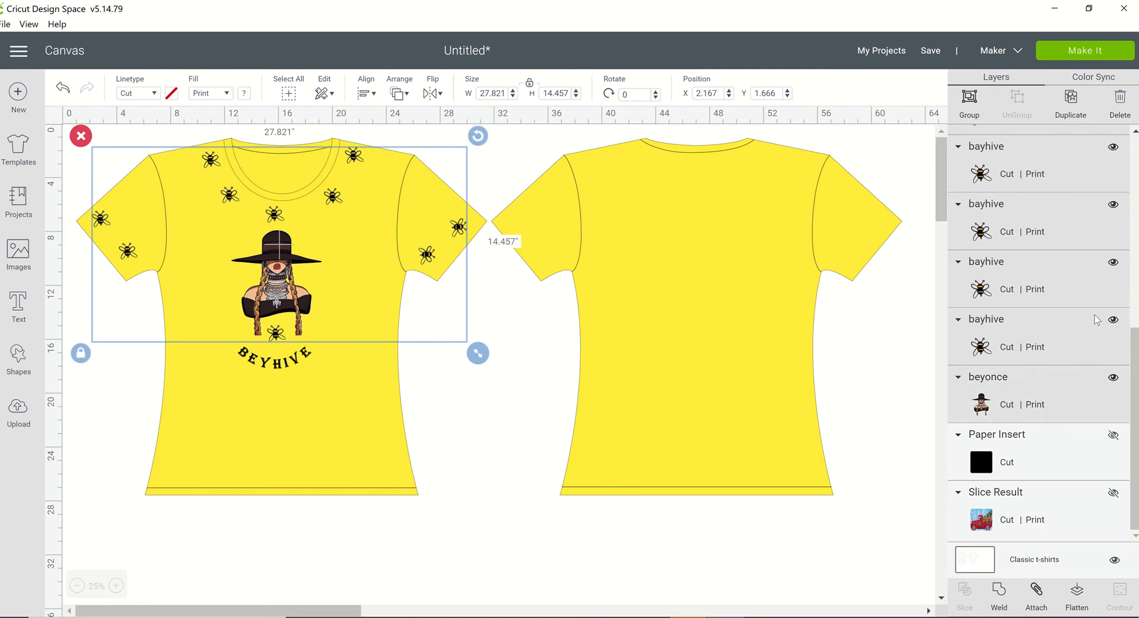
{"action": "left_click", "coordinate": [1114, 379]}
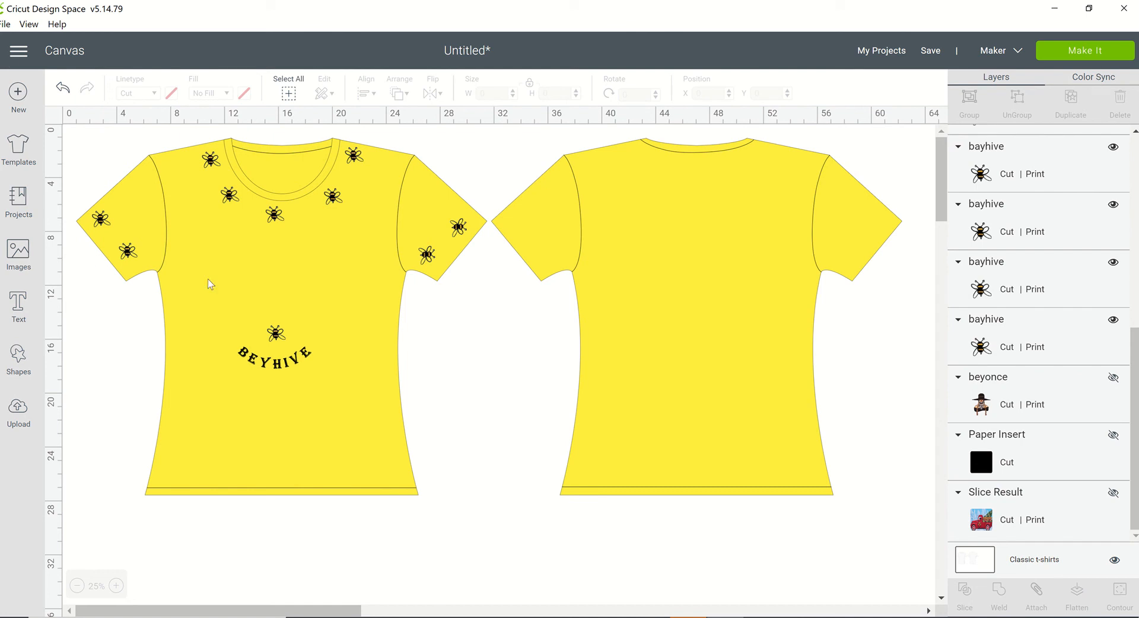
{"action": "left_click", "coordinate": [104, 220]}
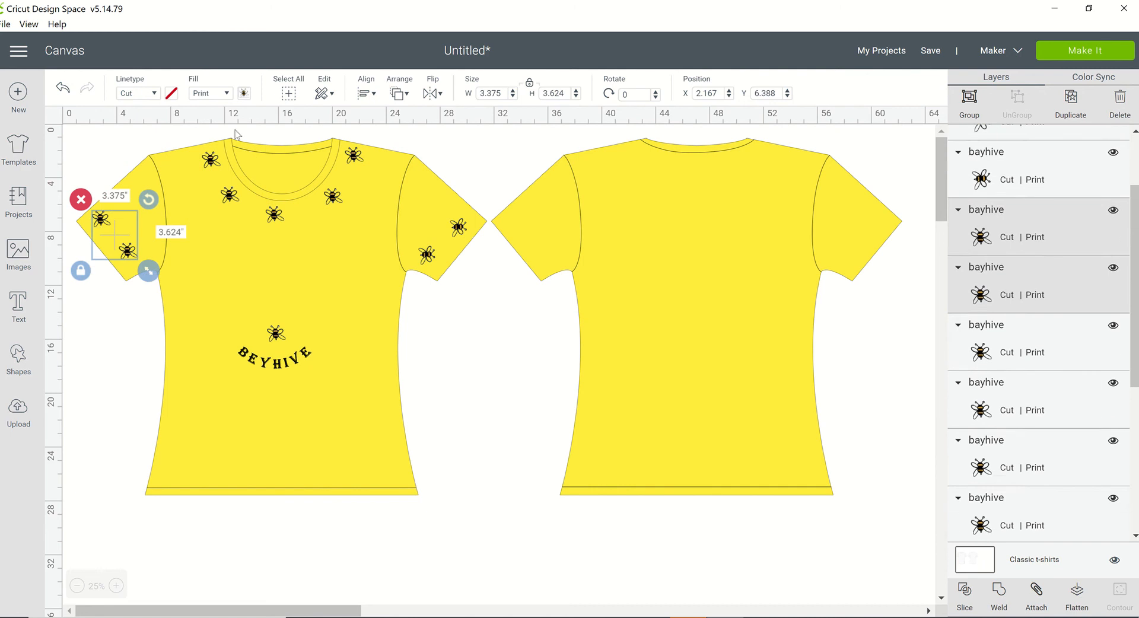
{"action": "left_click", "coordinate": [212, 164], "text": "shift"}
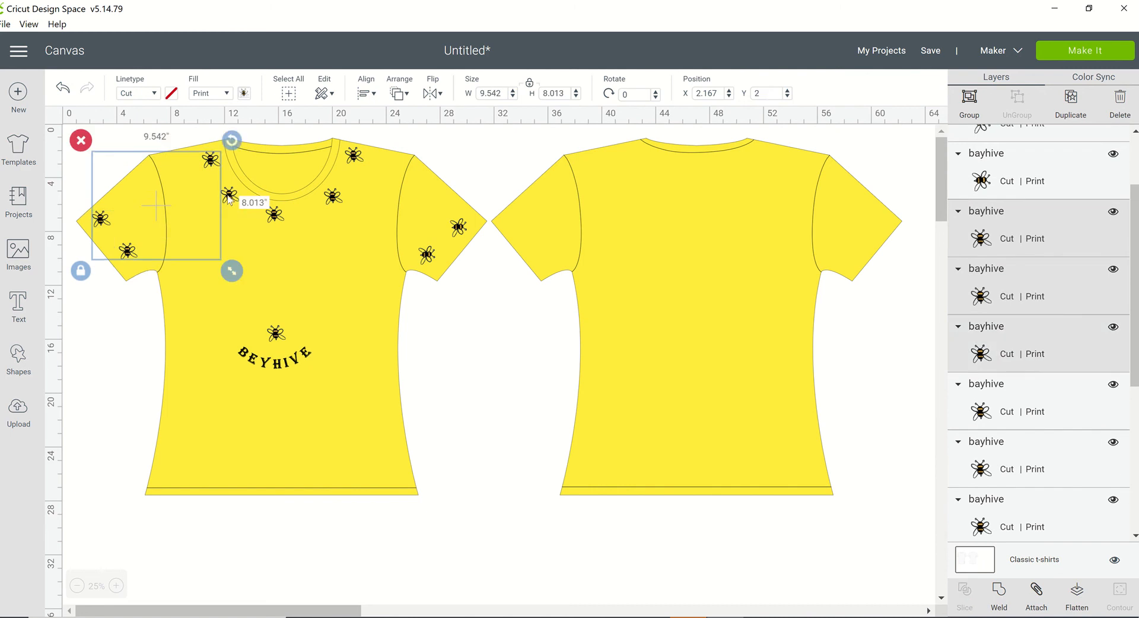
{"action": "left_click", "coordinate": [272, 217], "text": "shift"}
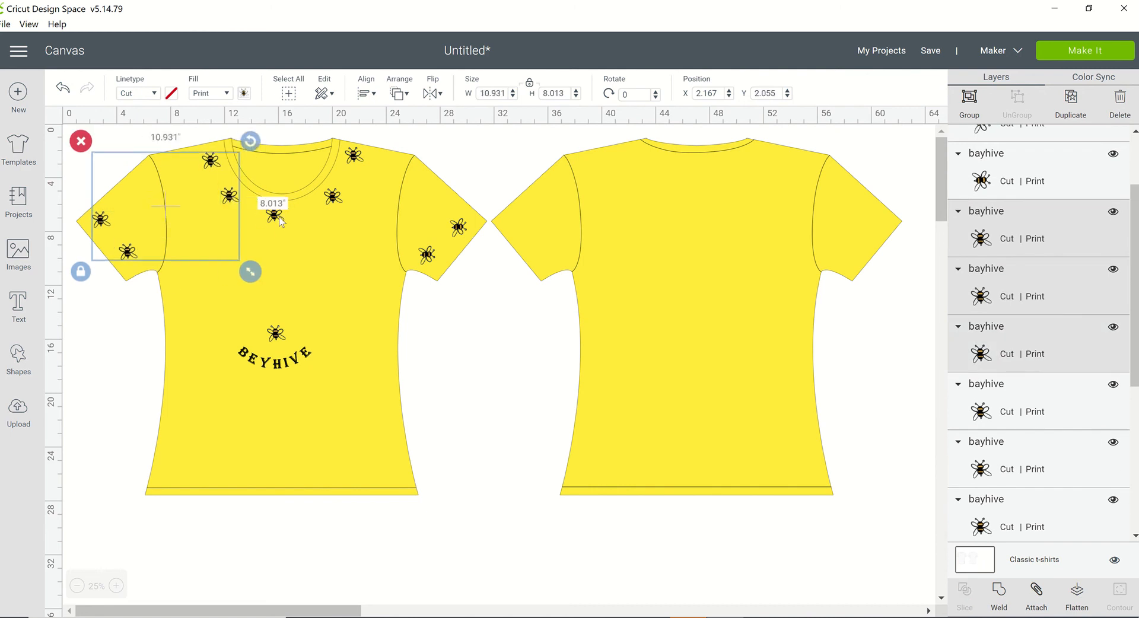
{"action": "left_click", "coordinate": [333, 197], "text": "shift"}
{"action": "left_click", "coordinate": [356, 156], "text": "shift"}
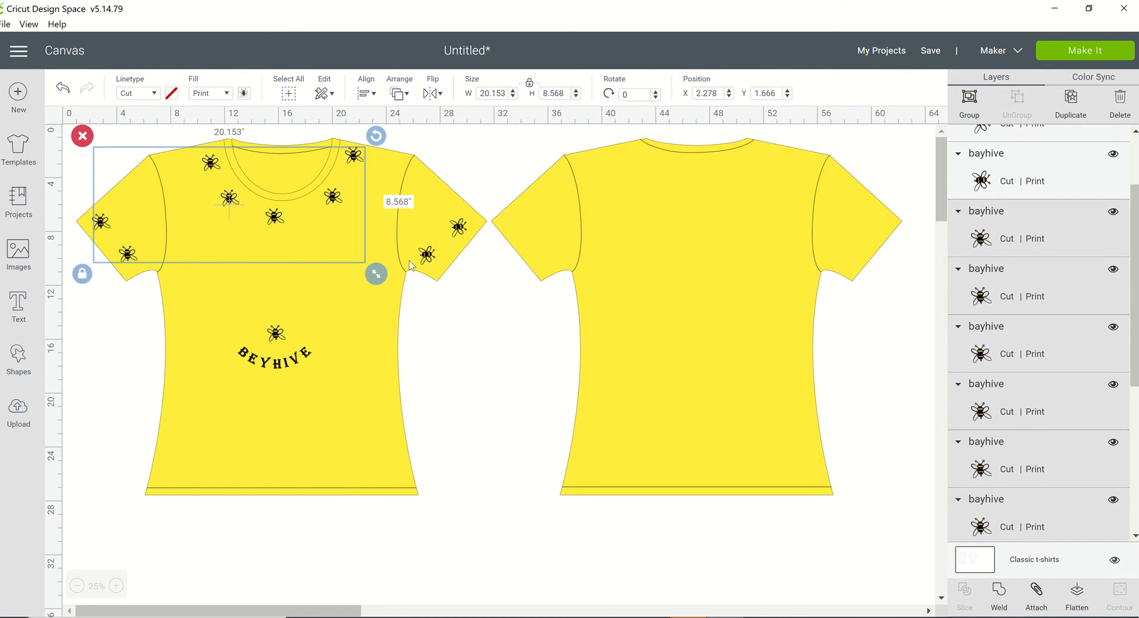
{"action": "left_click", "coordinate": [429, 257], "text": "shift"}
{"action": "left_click", "coordinate": [459, 228], "text": "shift"}
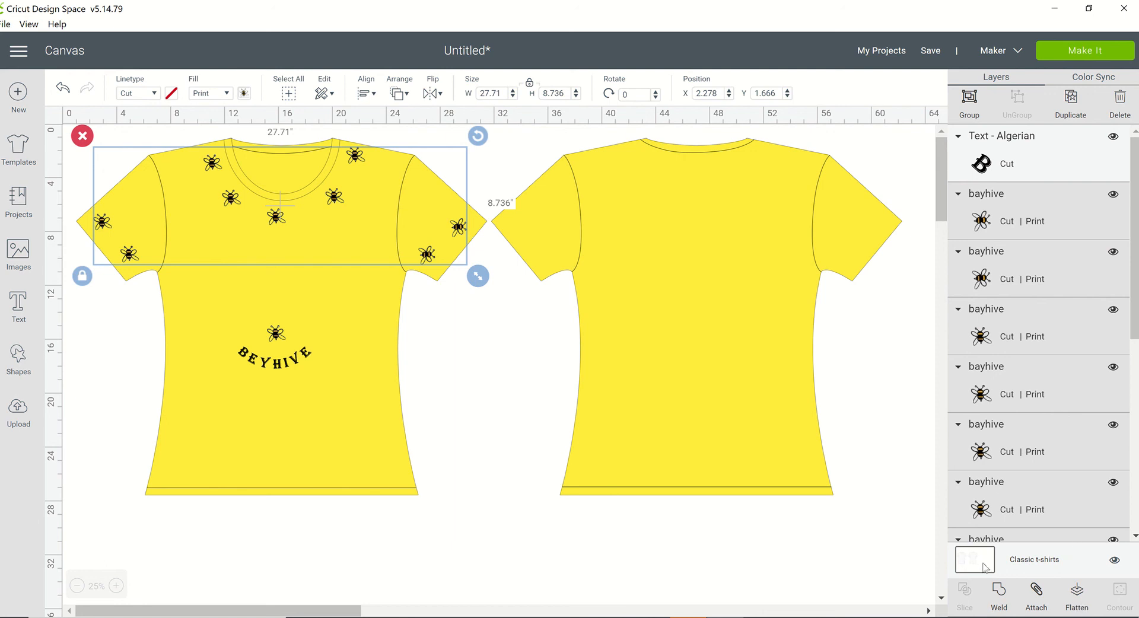
{"action": "left_click", "coordinate": [478, 353]}
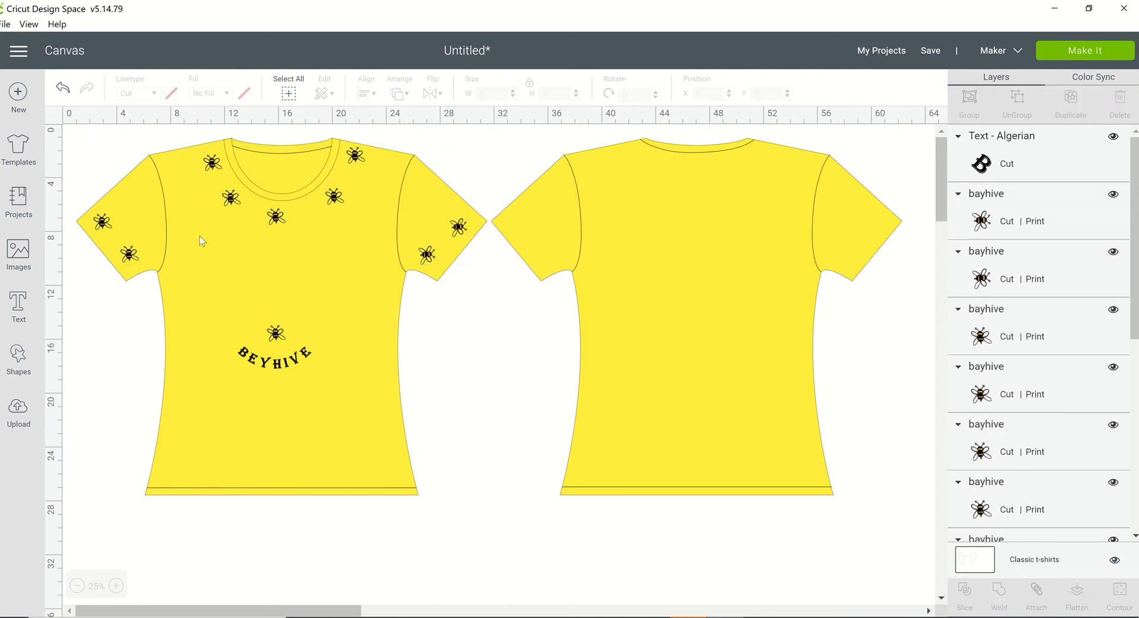
Gather the bee above BEYHIVE and the five neckline bees into two rows of three on the shirt's chest
{"action": "left_click", "coordinate": [278, 337]}
{"action": "left_click_drag", "start_coordinate": [279, 337], "coordinate": [229, 255]}
{"action": "left_click_drag", "start_coordinate": [231, 198], "coordinate": [259, 277]}
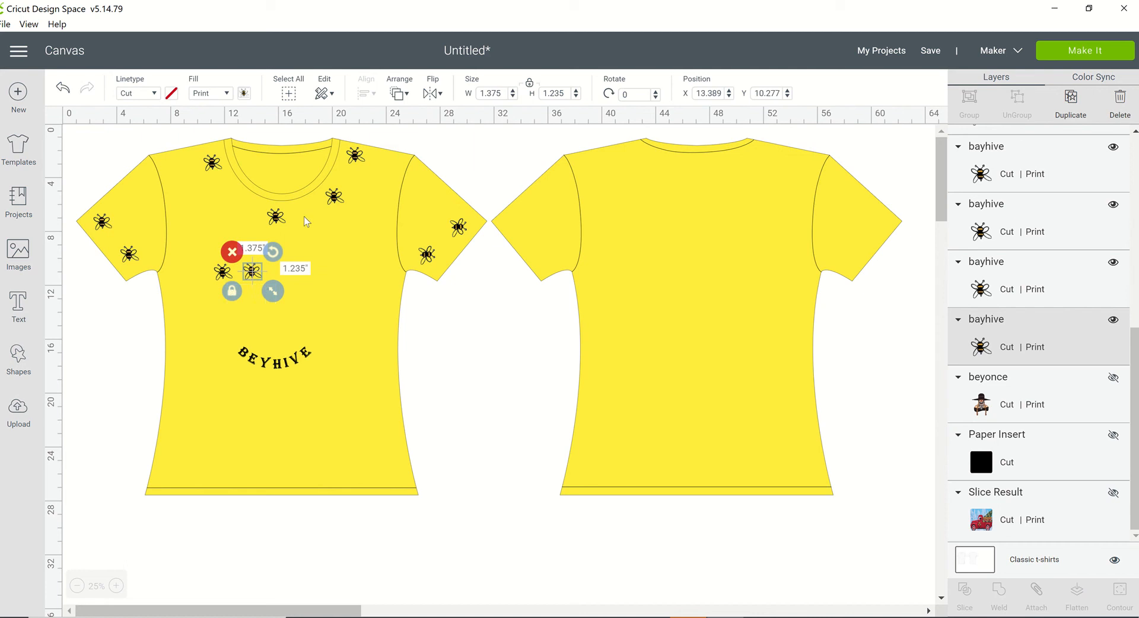
{"action": "left_click_drag", "start_coordinate": [272, 218], "coordinate": [285, 273]}
{"action": "left_click_drag", "start_coordinate": [334, 196], "coordinate": [216, 303]}
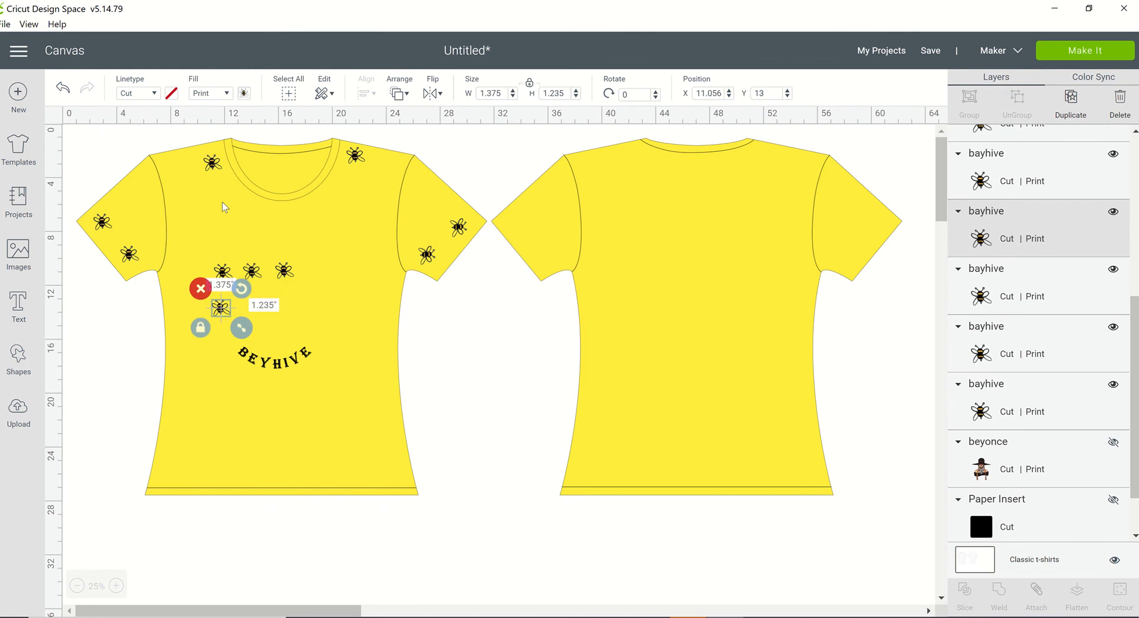
{"action": "left_click_drag", "start_coordinate": [209, 159], "coordinate": [253, 312]}
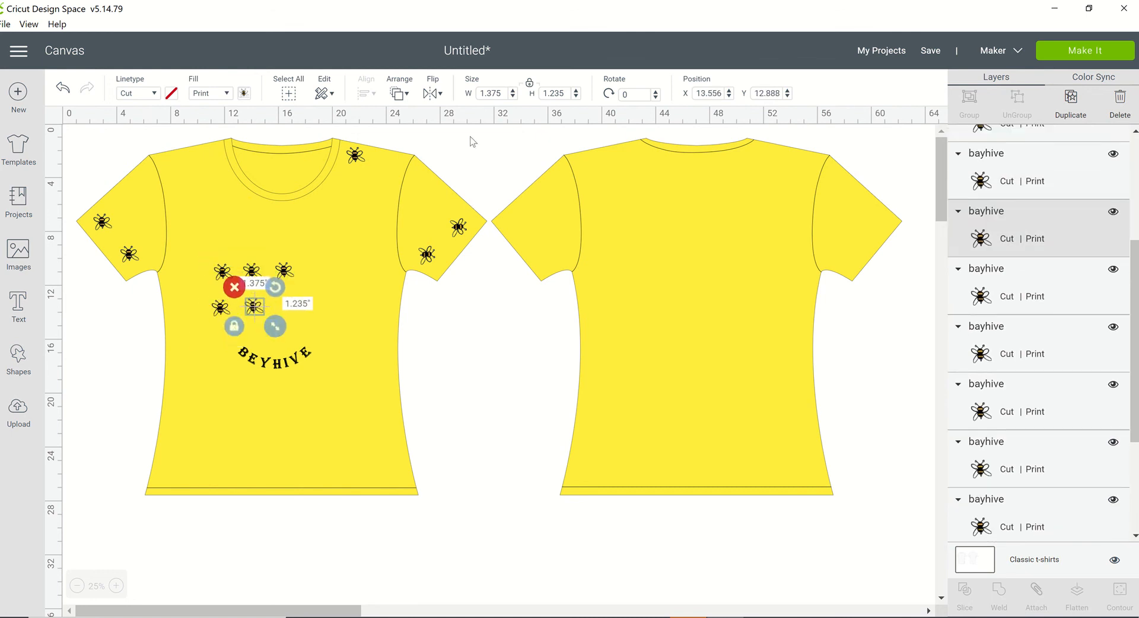
{"action": "left_click_drag", "start_coordinate": [355, 163], "coordinate": [288, 309]}
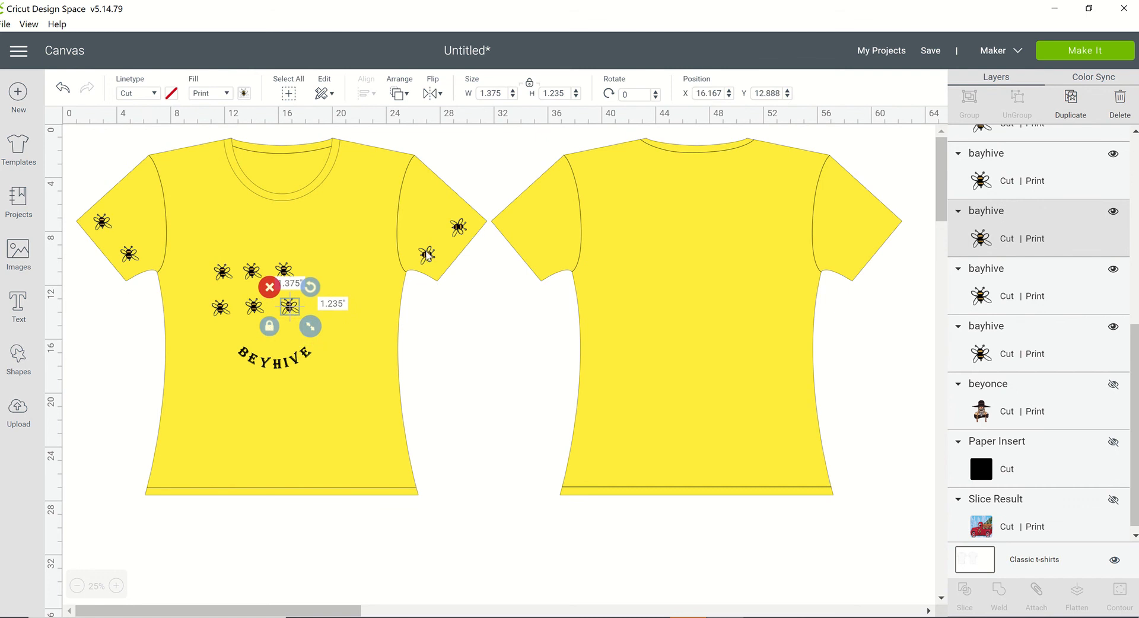
Rotate the two bees on the right-hand sleeve roughly upright and bring all four sleeve bees into the chest cluster
{"action": "left_click_drag", "start_coordinate": [427, 254], "coordinate": [208, 222]}
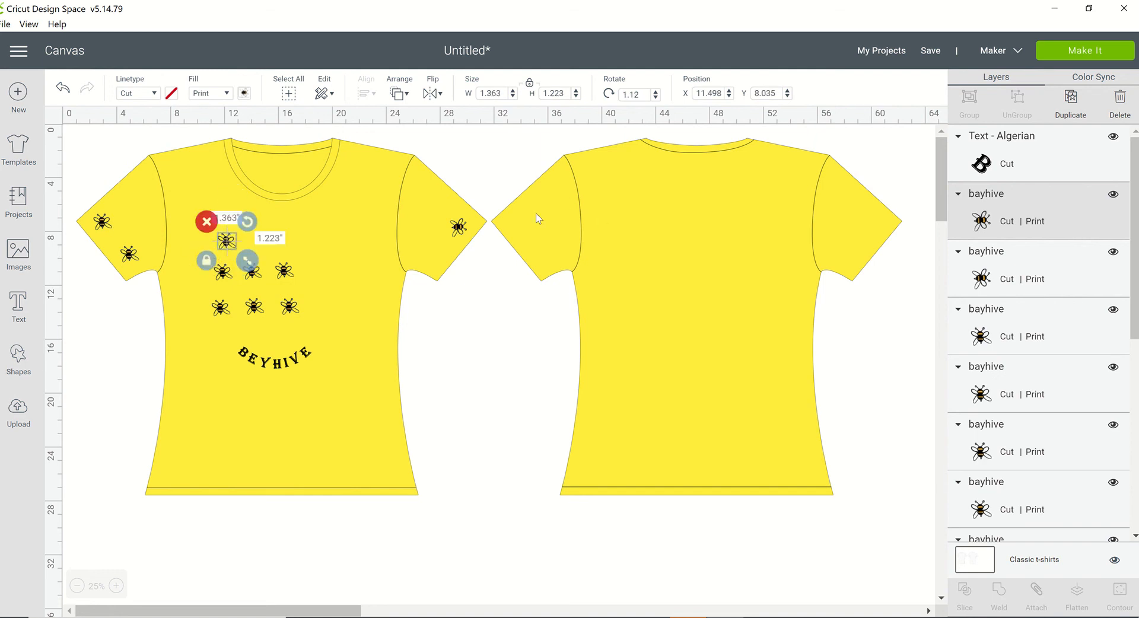
{"action": "left_click", "coordinate": [459, 231]}
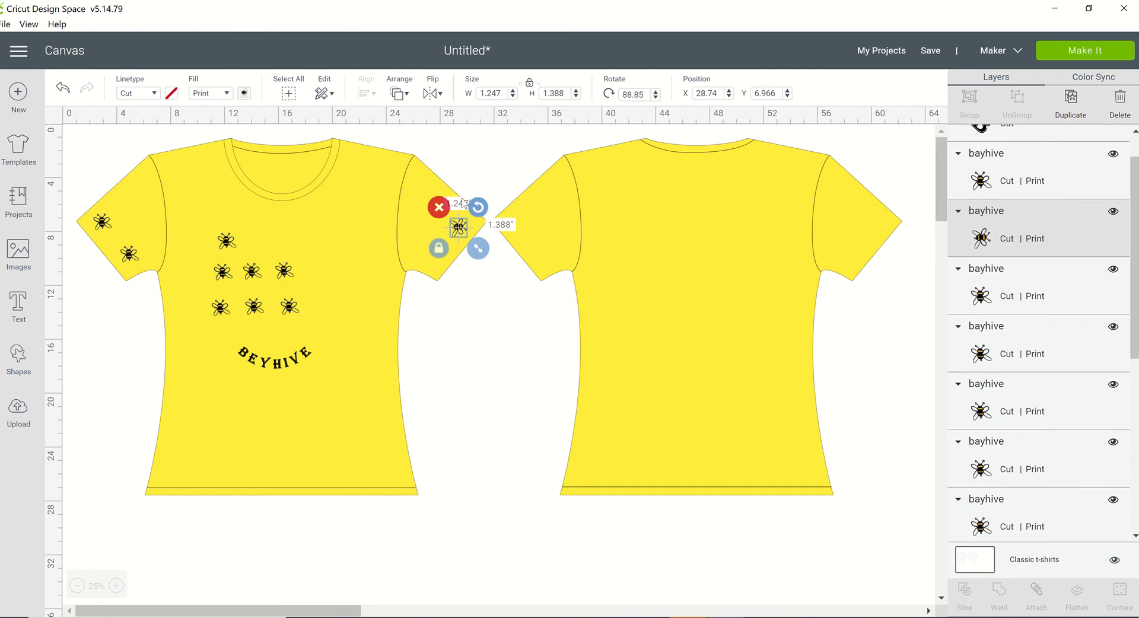
{"action": "left_click_drag", "start_coordinate": [437, 222], "coordinate": [262, 250]}
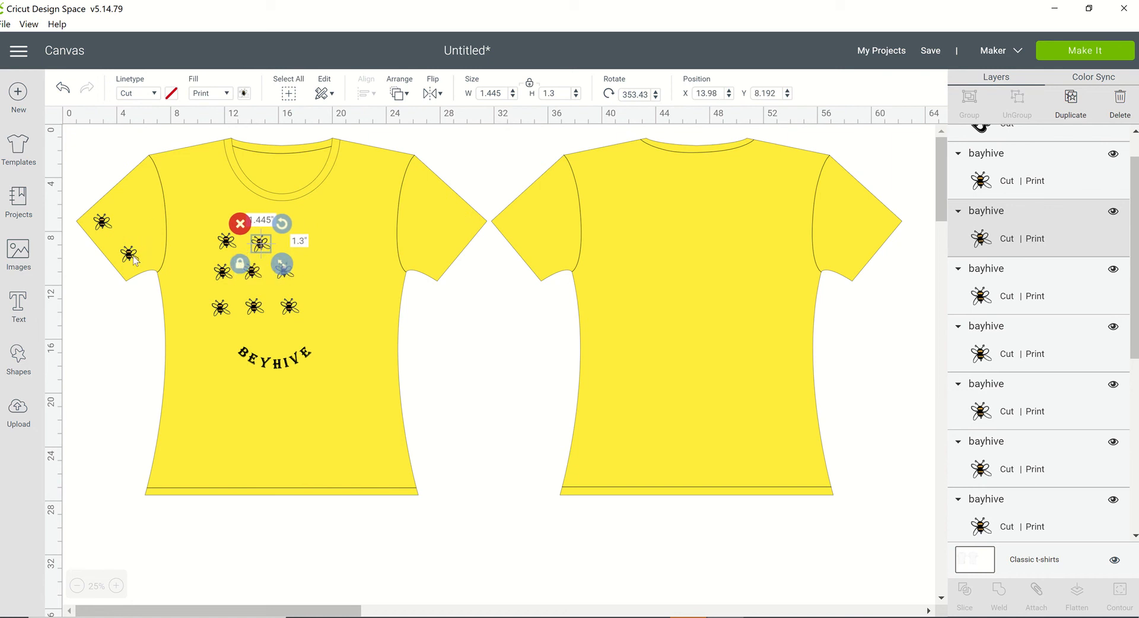
{"action": "left_click", "coordinate": [133, 255]}
{"action": "left_click_drag", "start_coordinate": [130, 255], "coordinate": [296, 254]}
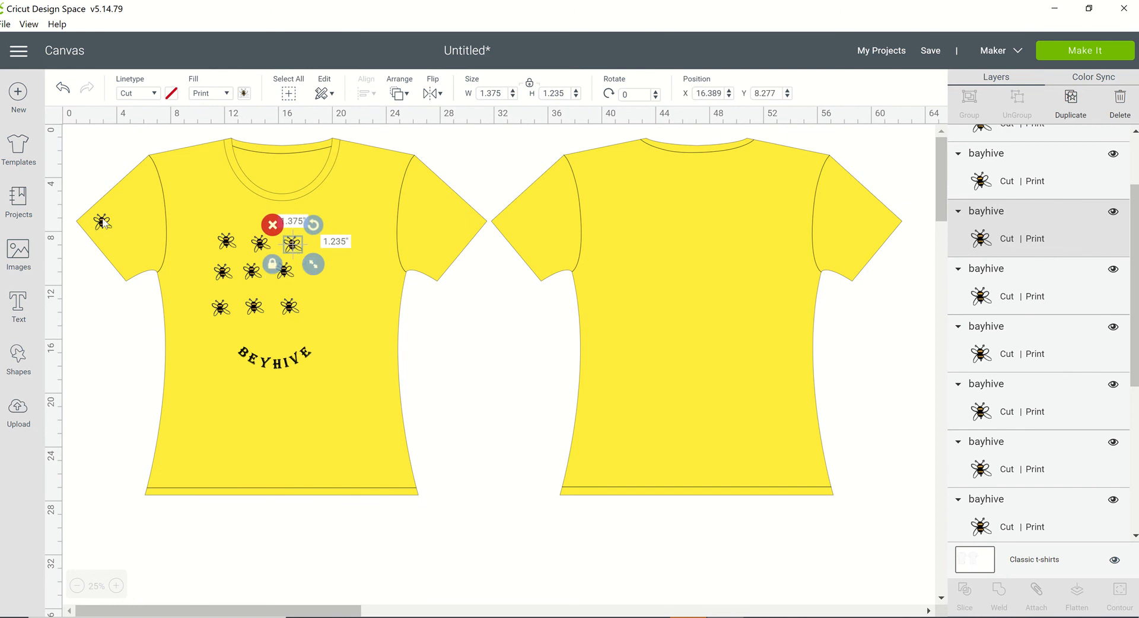
{"action": "left_click_drag", "start_coordinate": [102, 222], "coordinate": [267, 290]}
{"action": "left_click", "coordinate": [439, 321]}
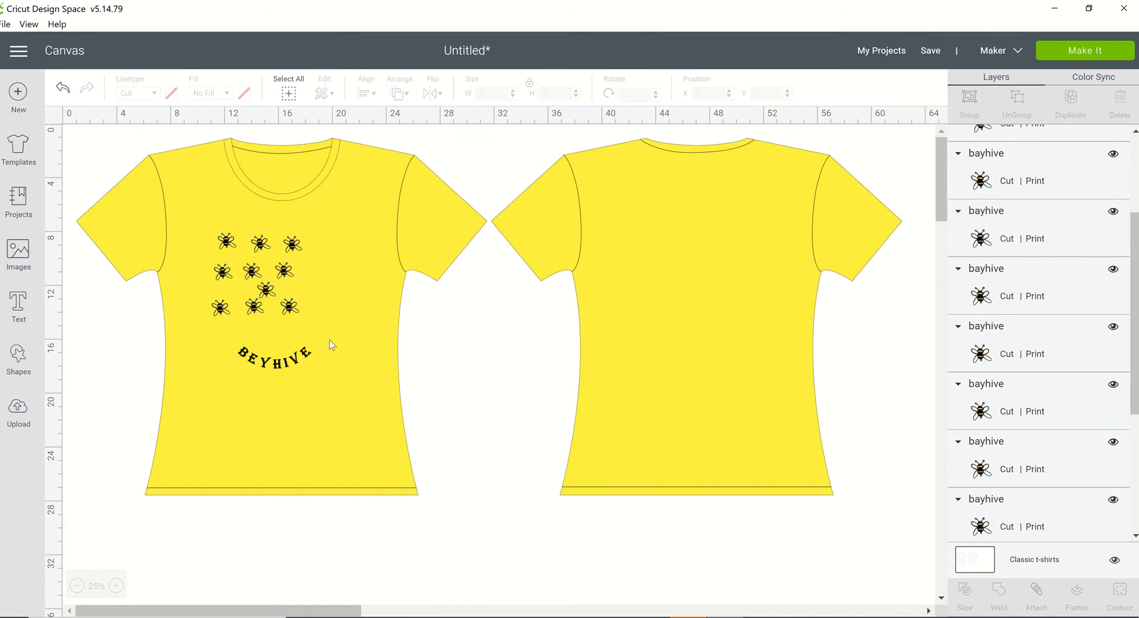
Group all ten bees and flatten them into a single print-then-cut image
{"action": "left_click_drag", "start_coordinate": [201, 212], "coordinate": [327, 327]}
{"action": "scroll", "coordinate": [952, 218], "scroll_direction": "up", "scroll_amount": 1}
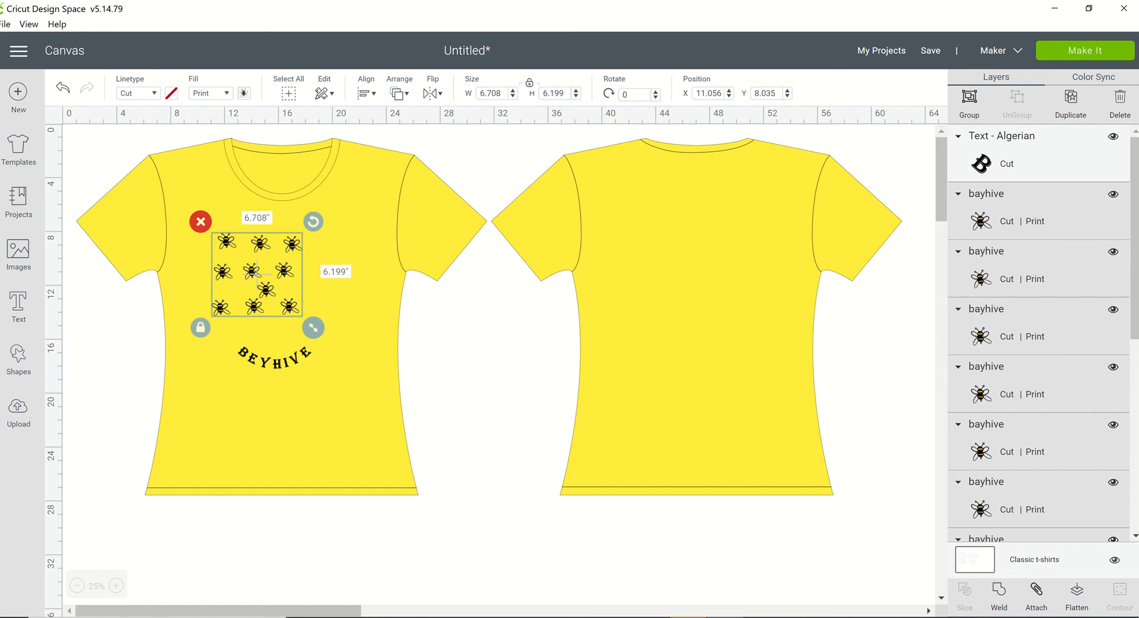
{"action": "key", "text": "ctrl+g"}
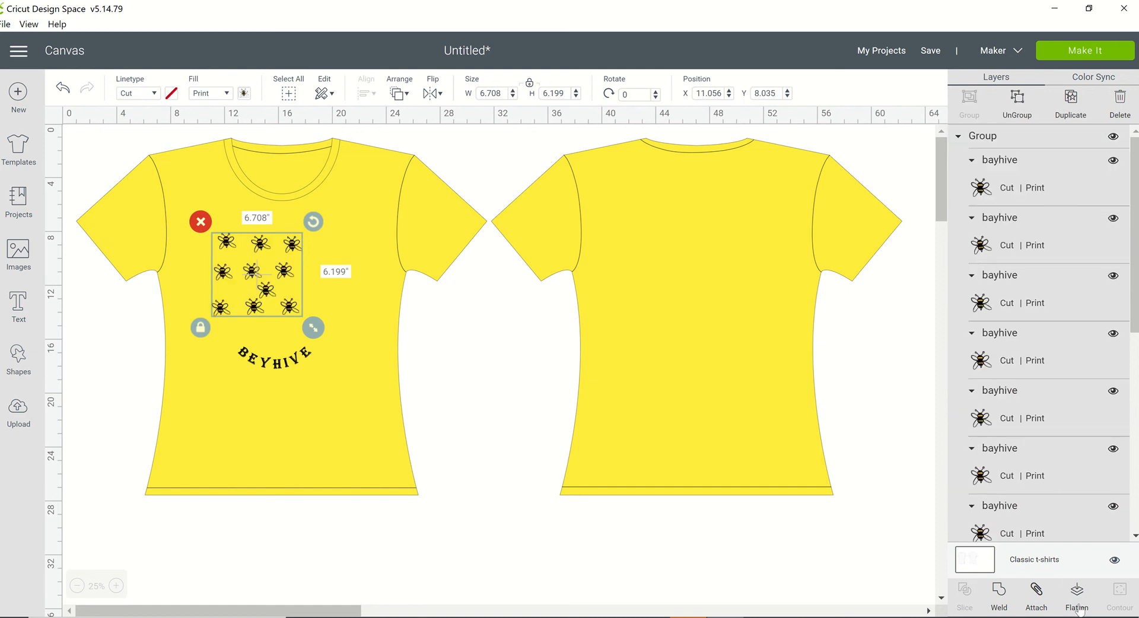
{"action": "left_click", "coordinate": [1078, 611]}
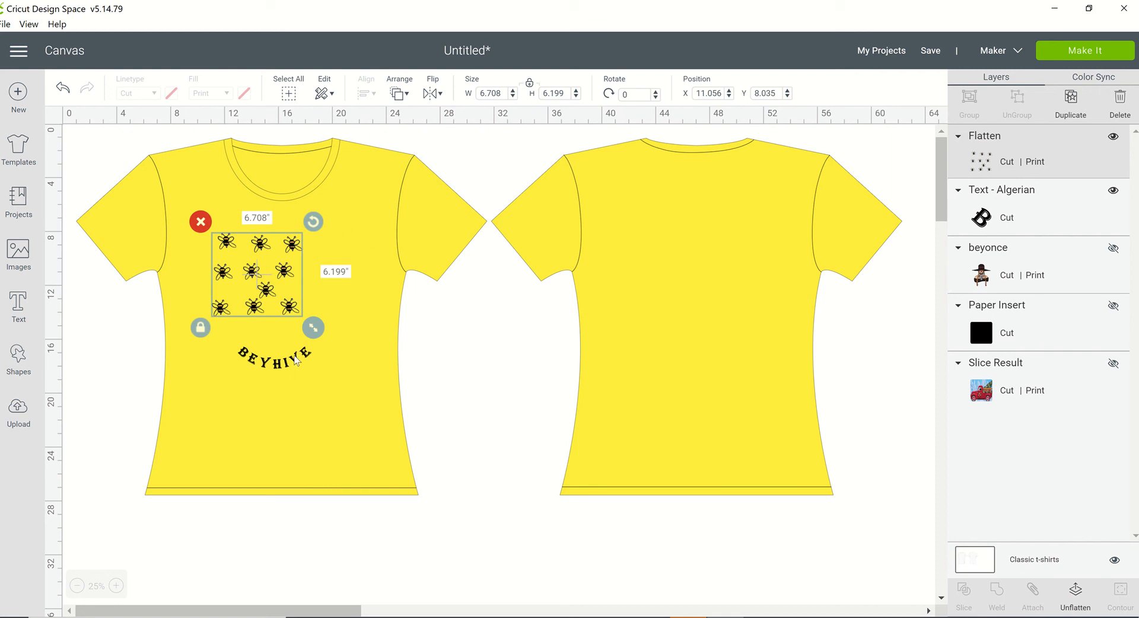
Attach the curved BEYHIVE text so its letters keep their arrangement for cutting
{"action": "left_click", "coordinate": [296, 360]}
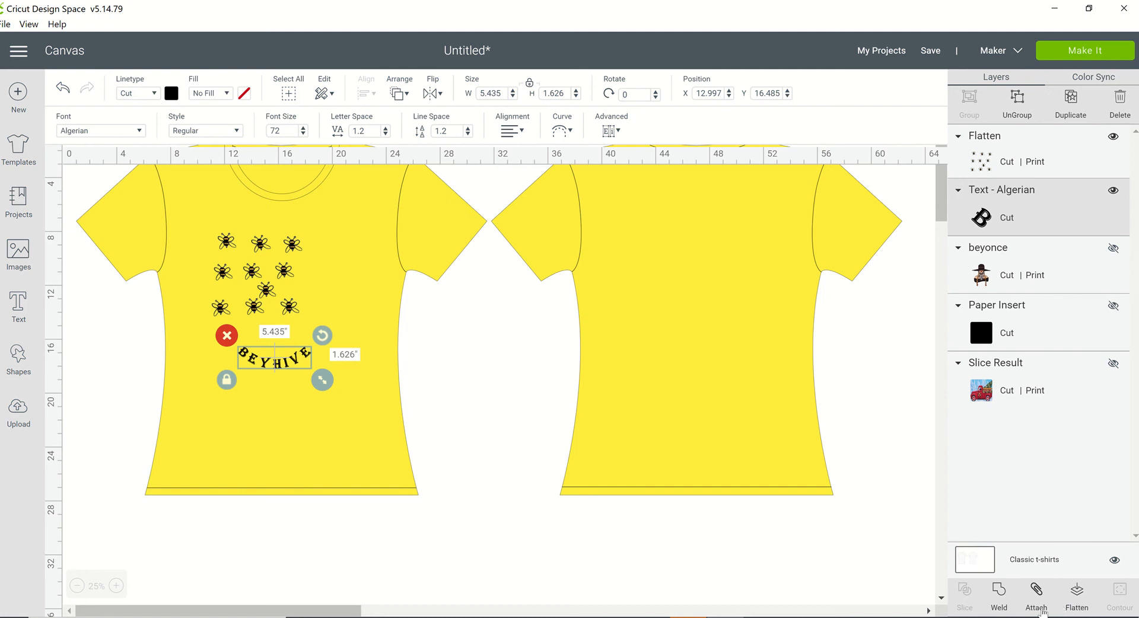
{"action": "left_click", "coordinate": [1042, 607]}
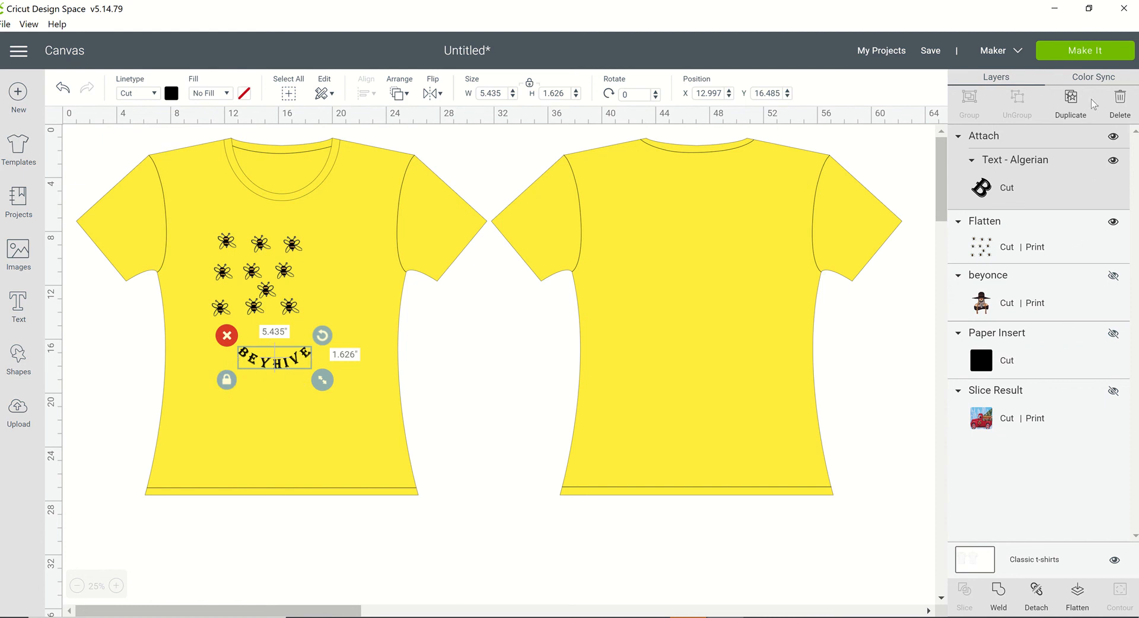
Send the design to mat preparation, mirror the bee print-and-cut mat, and open the second cut mat
{"action": "left_click", "coordinate": [1085, 52]}
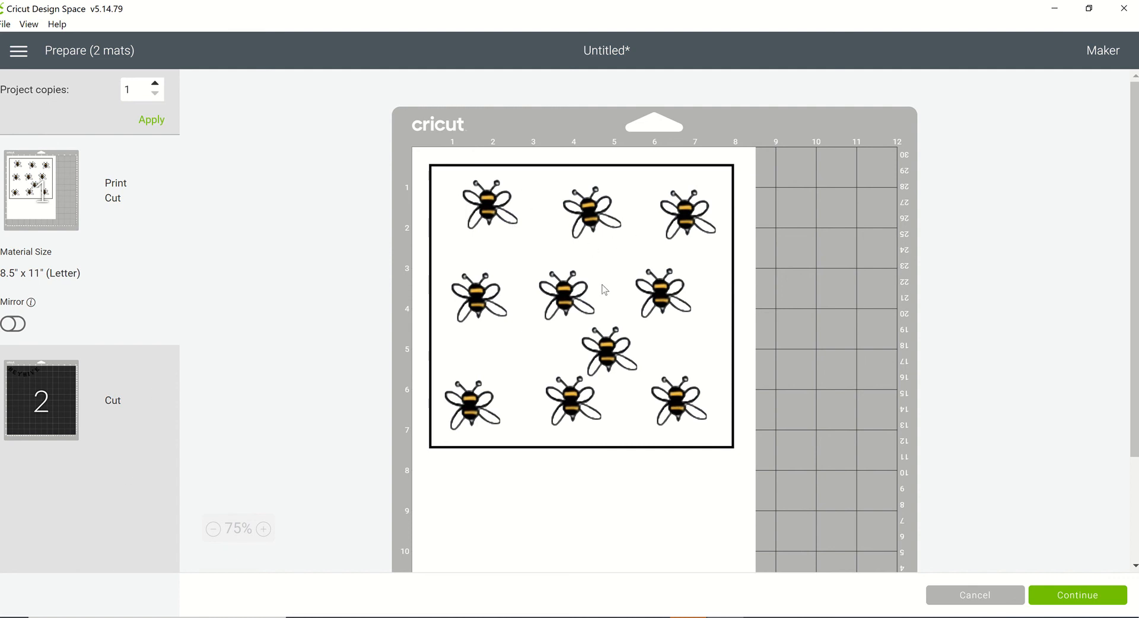
{"action": "left_click", "coordinate": [18, 324]}
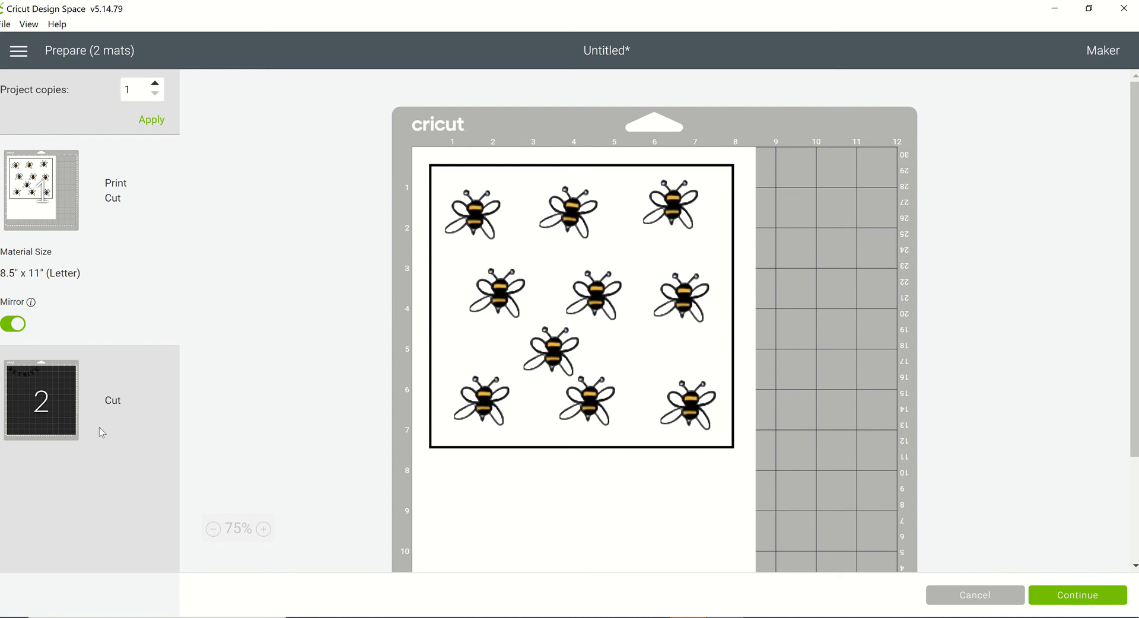
{"action": "left_click", "coordinate": [40, 408]}
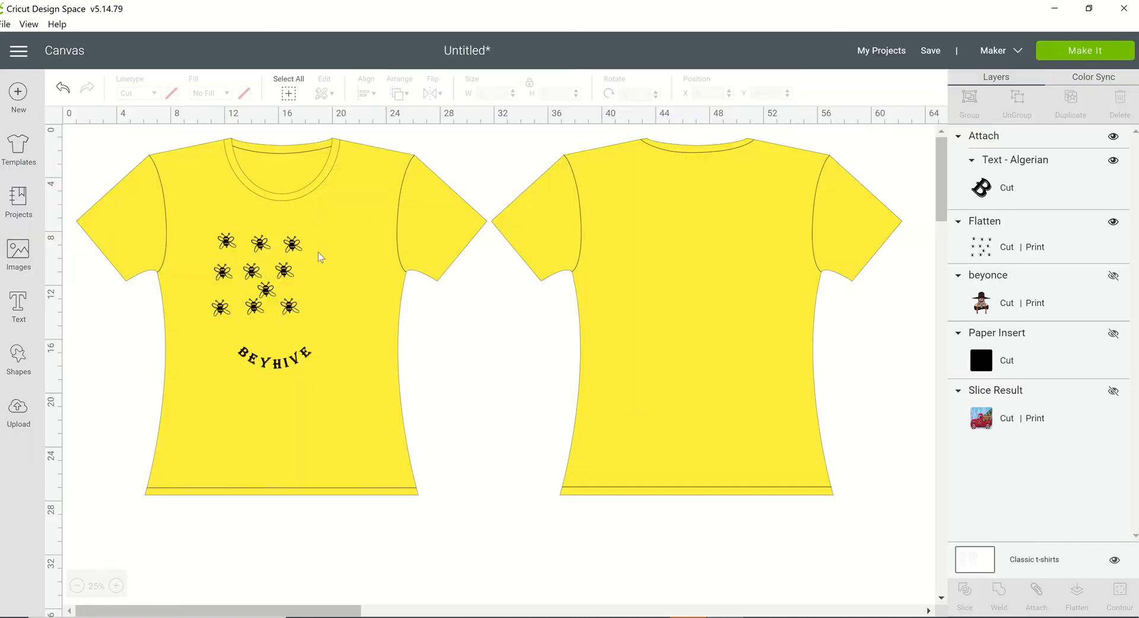
Hide the flattened bee image and the attached BEYHIVE text on the shirt
{"action": "left_click", "coordinate": [253, 274]}
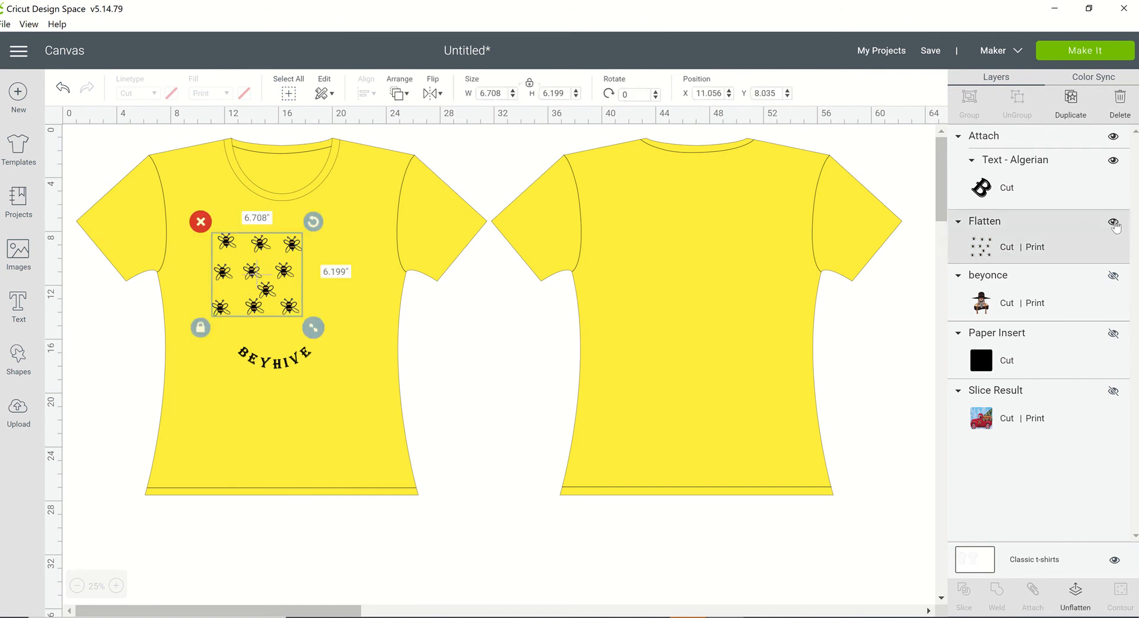
{"action": "left_click", "coordinate": [1114, 223]}
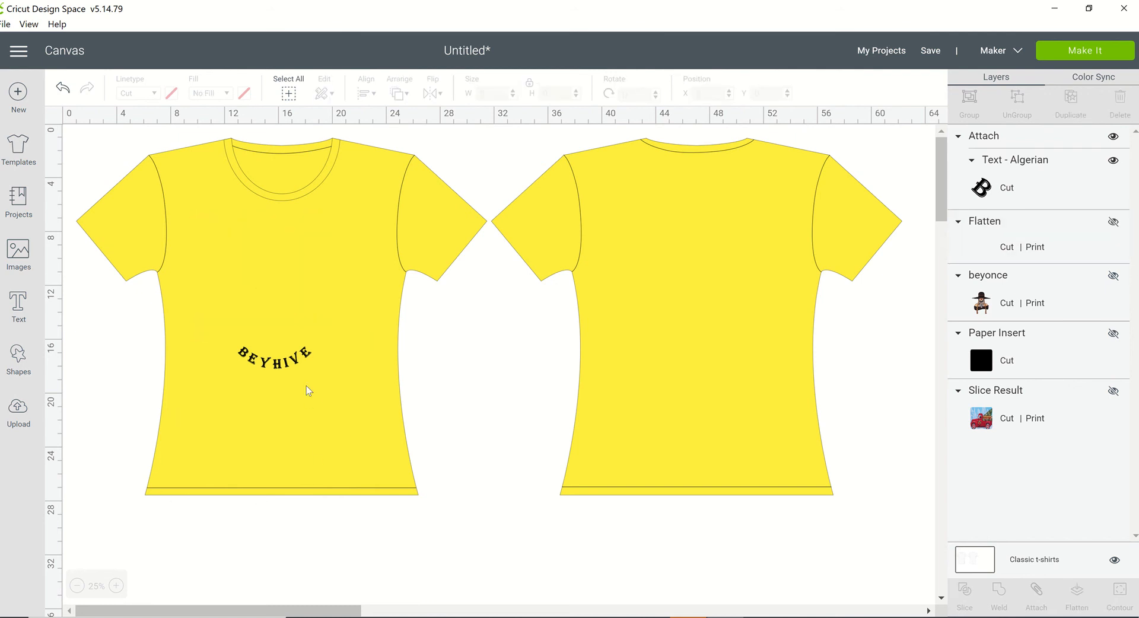
{"action": "left_click", "coordinate": [291, 365]}
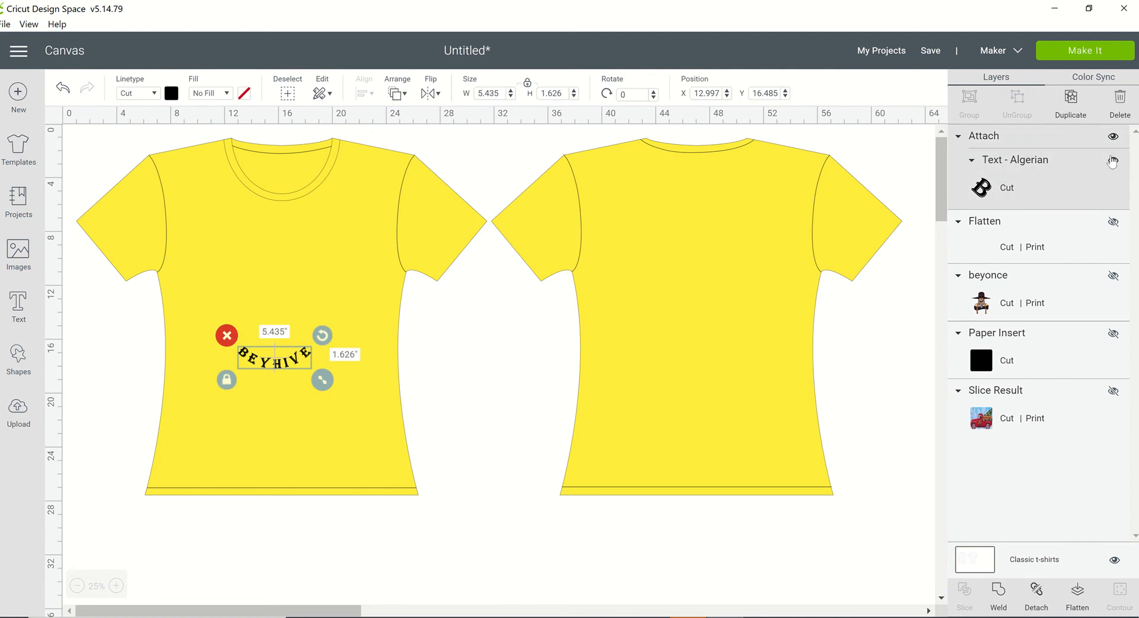
{"action": "left_click", "coordinate": [1113, 161]}
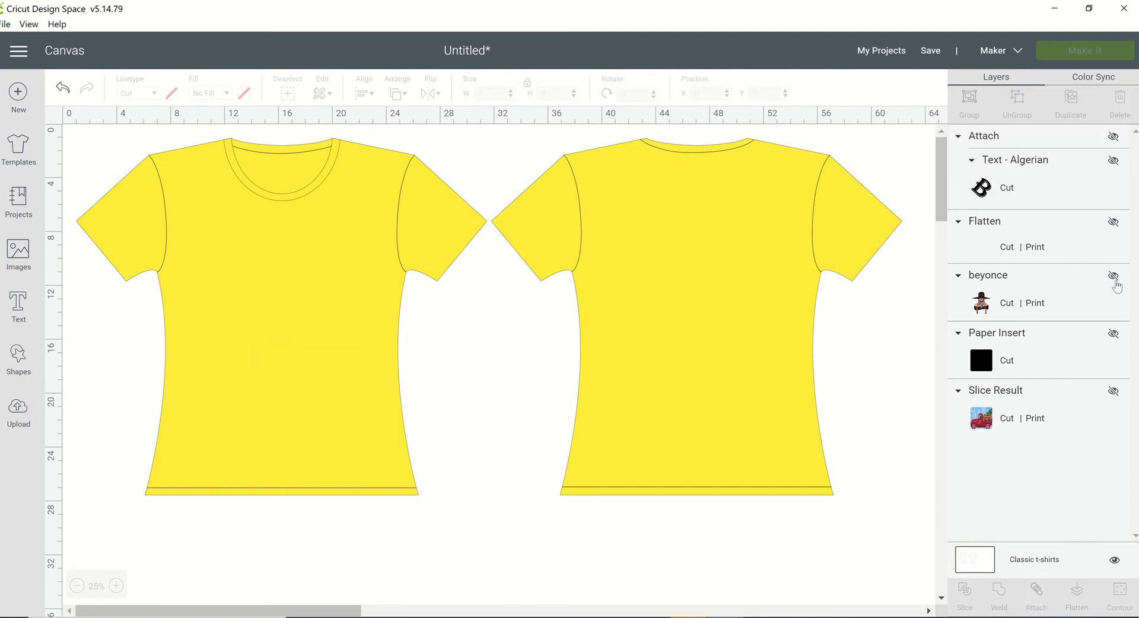
Show the beyonce figure on its own, send it to mat preparation and mirror its print-and-cut mat
{"action": "left_click", "coordinate": [1114, 277]}
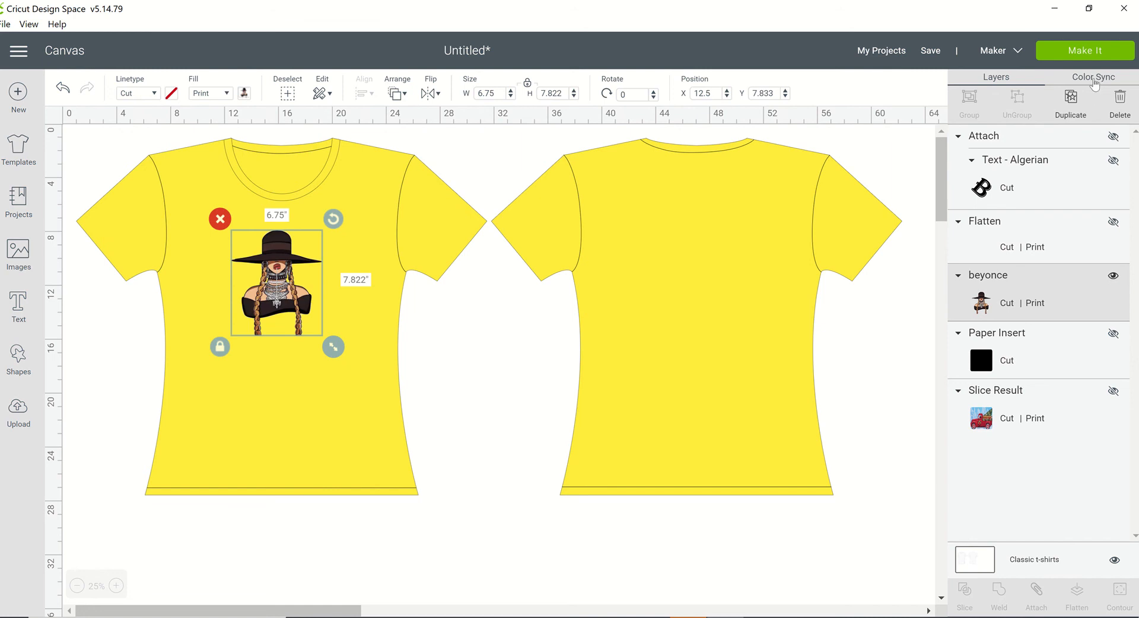
{"action": "left_click", "coordinate": [1117, 51]}
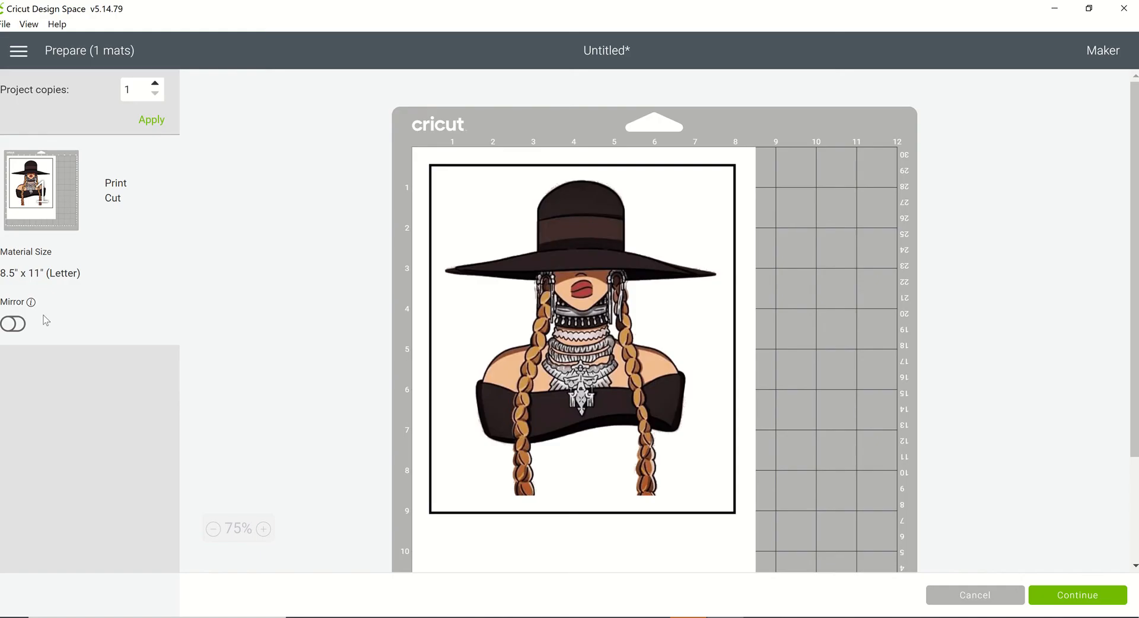
{"action": "left_click", "coordinate": [18, 324]}
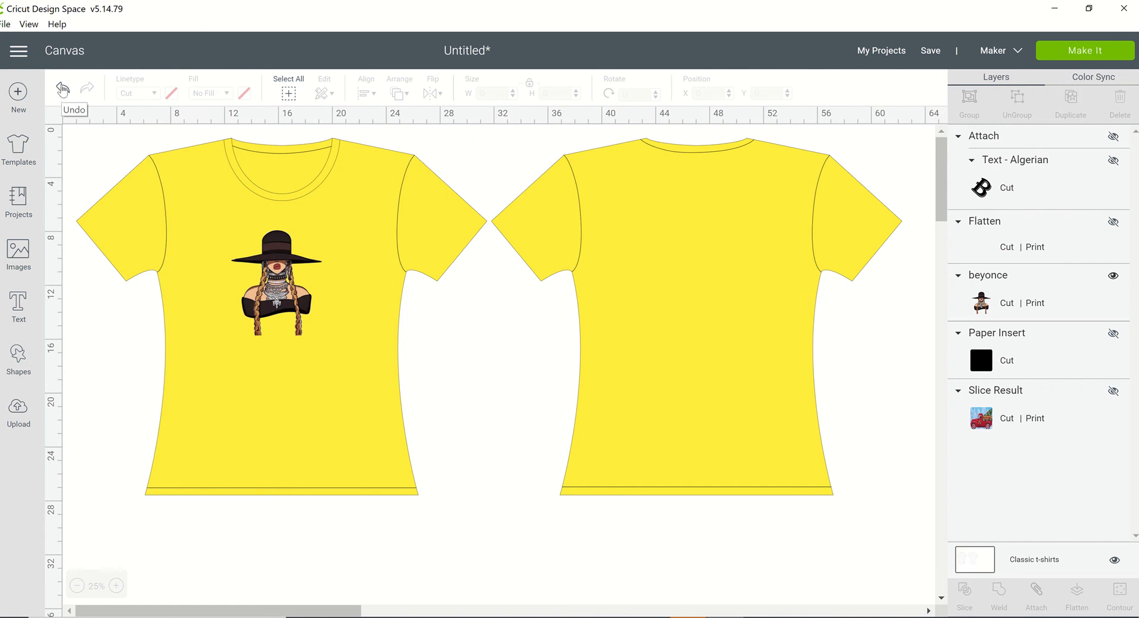
Undo the layer visibility changes, the text attachment, and the grouping and flattening of the bees
{"action": "left_click", "coordinate": [63, 89]}
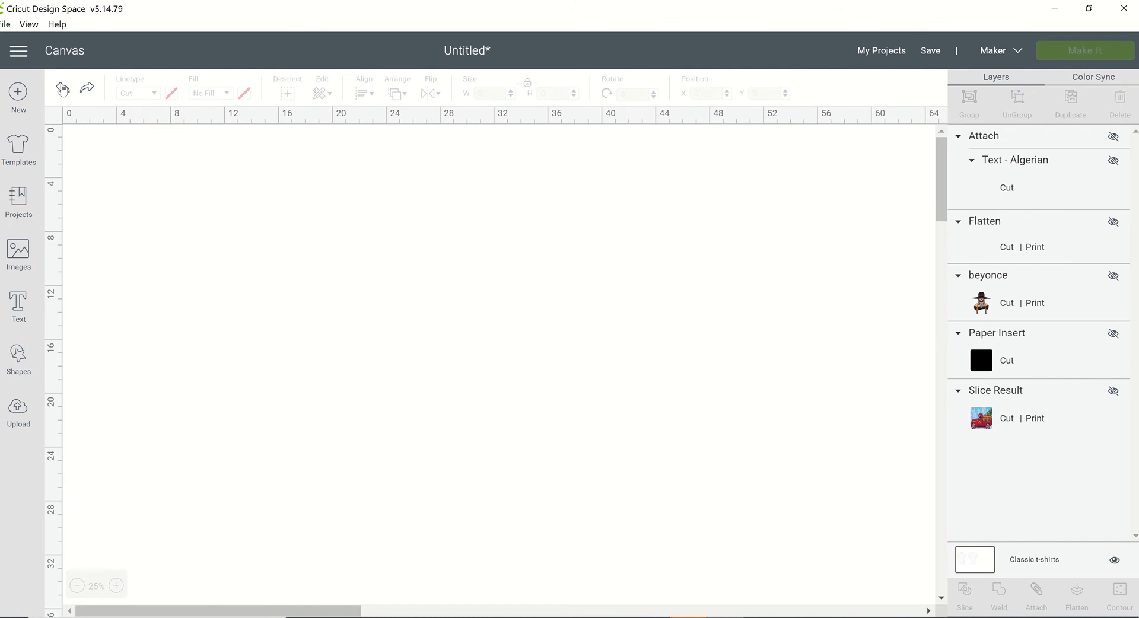
{"action": "left_click", "coordinate": [63, 89]}
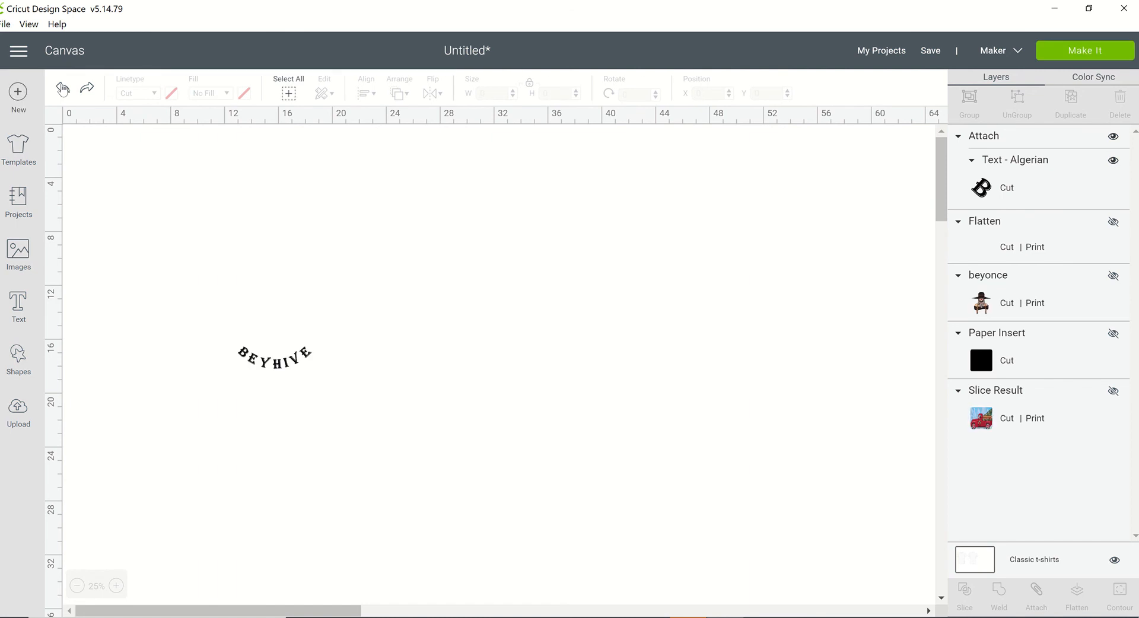
{"action": "left_click", "coordinate": [63, 89]}
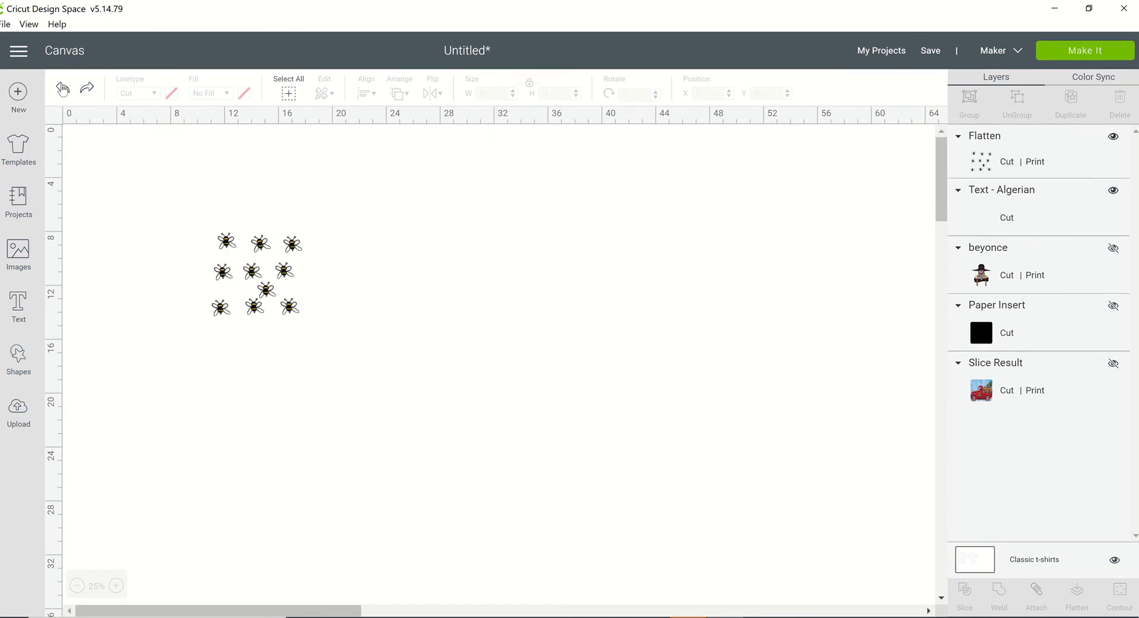
{"action": "left_click", "coordinate": [63, 89]}
{"action": "left_click", "coordinate": [63, 89]}
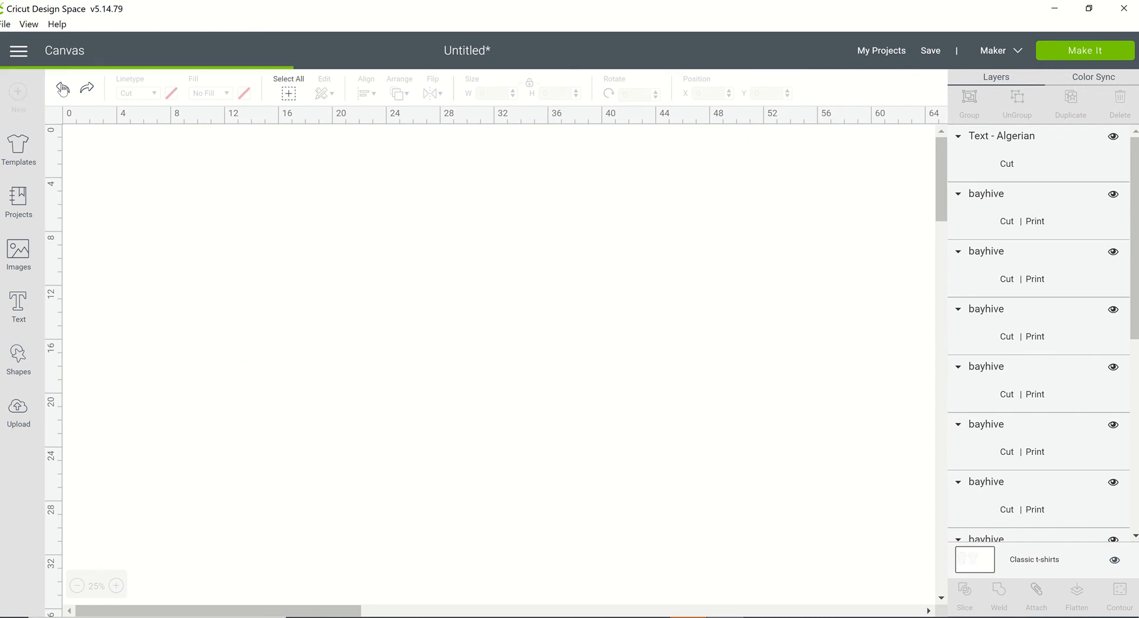
Undo the bee moves and rotations until all ten bees are back in their original spread across the chest and sleeves
{"action": "left_click", "coordinate": [63, 89]}
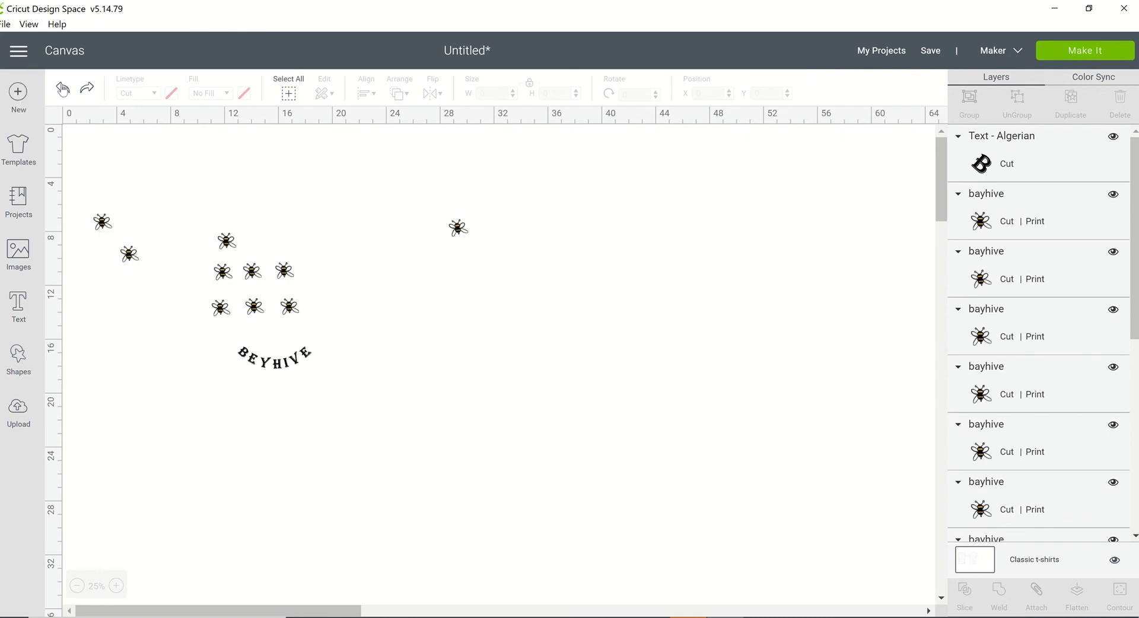
{"action": "left_click", "coordinate": [63, 89]}
{"action": "left_click", "coordinate": [63, 88]}
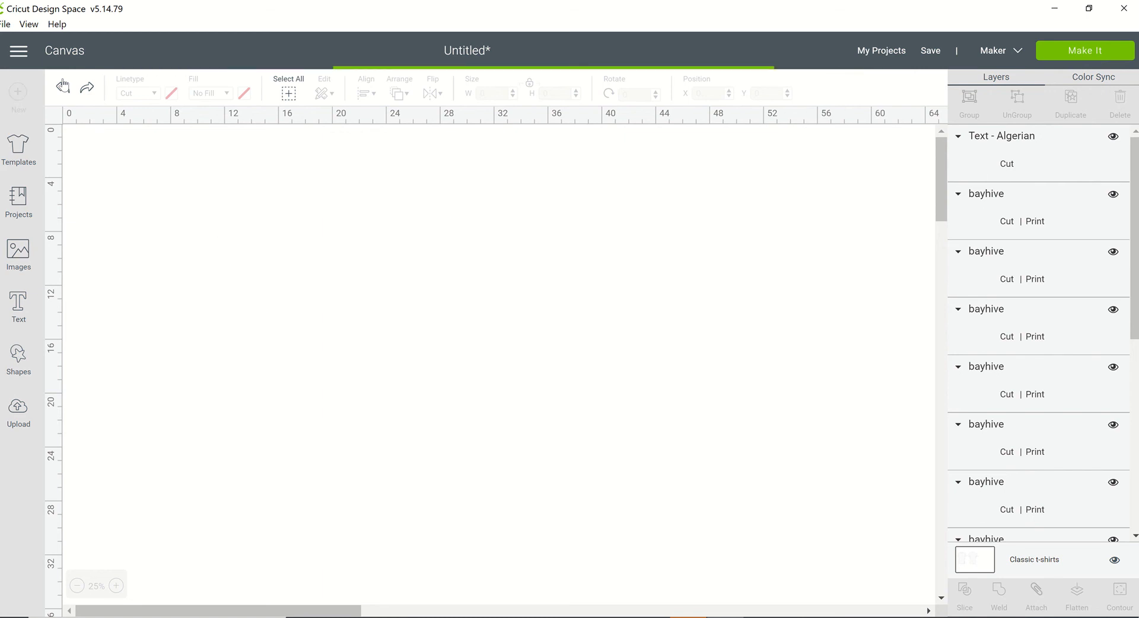
{"action": "left_click", "coordinate": [63, 88]}
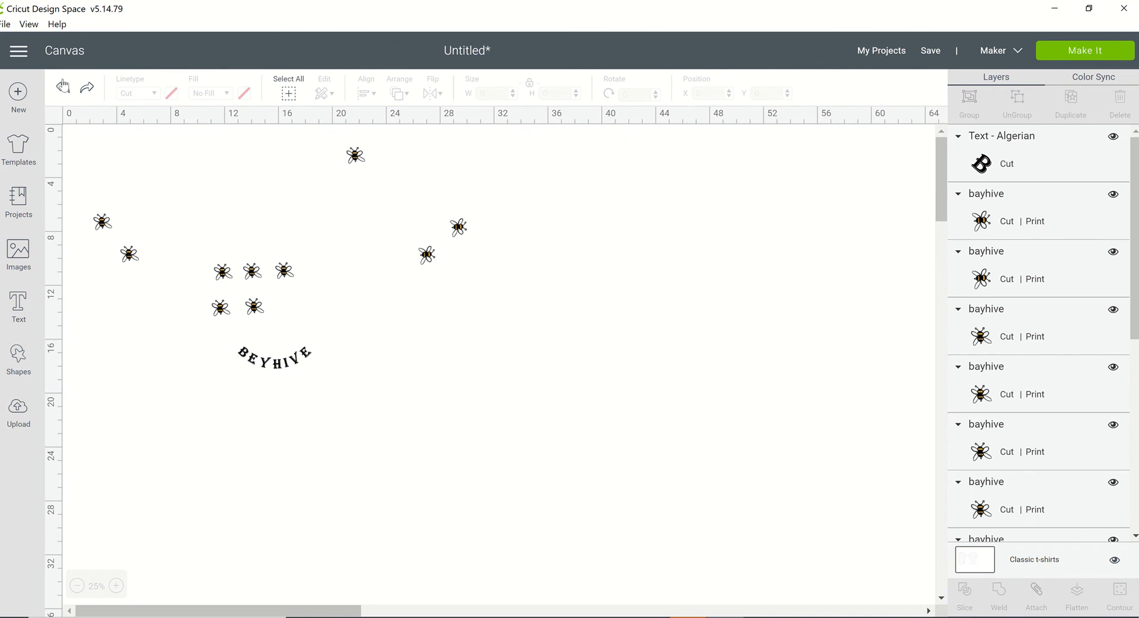
{"action": "left_click", "coordinate": [63, 88]}
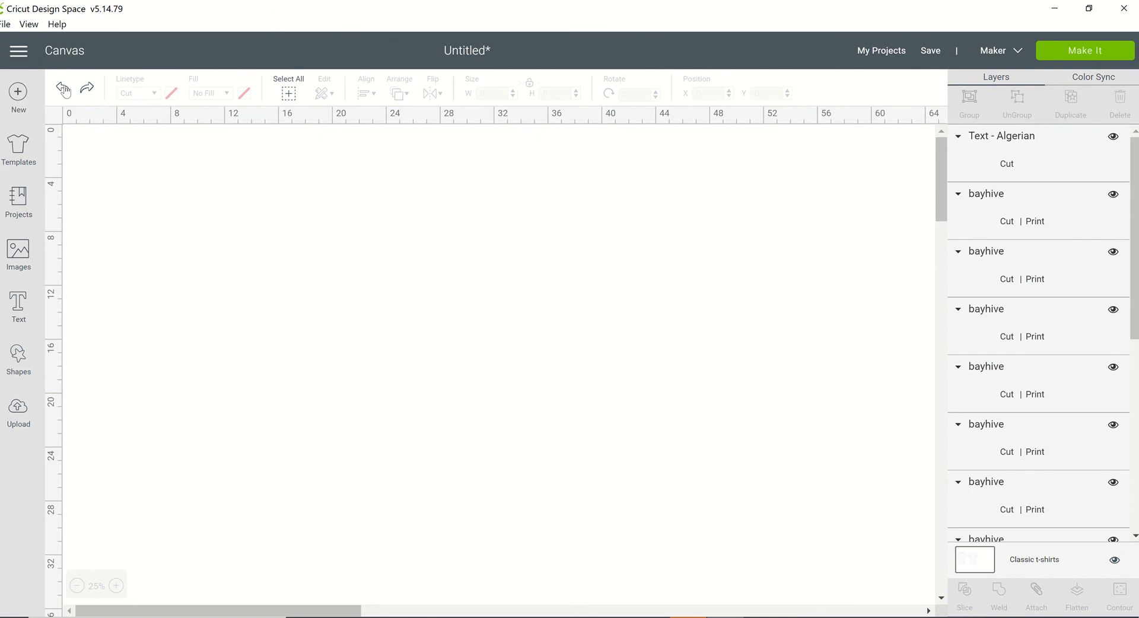
{"action": "left_click", "coordinate": [63, 88]}
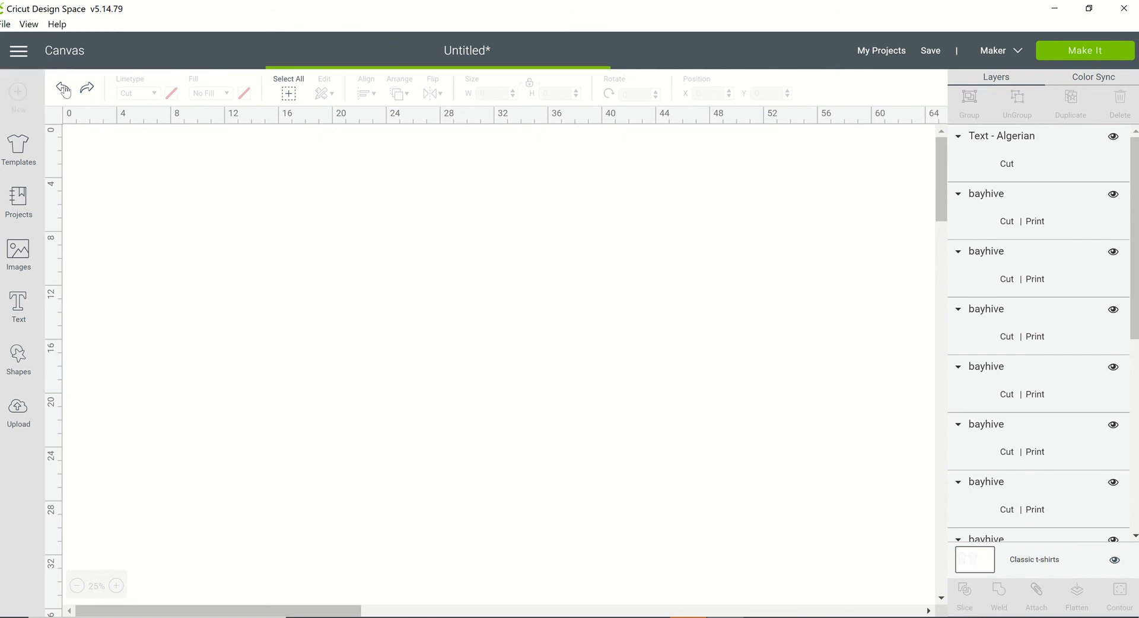
{"action": "left_click", "coordinate": [63, 88]}
{"action": "left_click", "coordinate": [63, 88]}
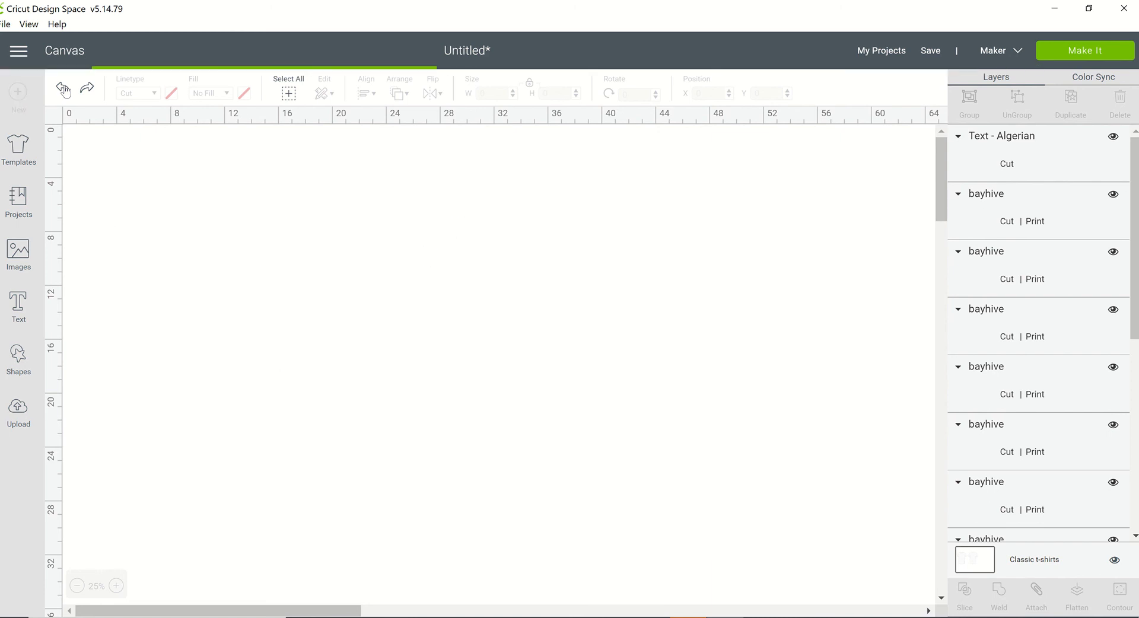
{"action": "left_click", "coordinate": [63, 88]}
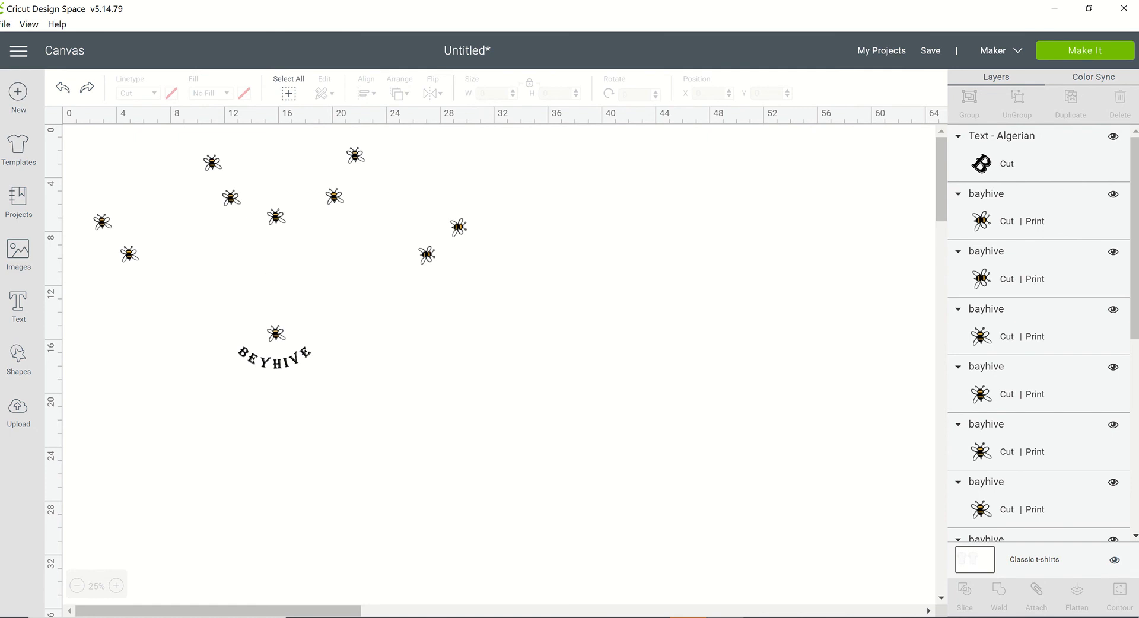
Show the beyonce figure with the bees and BEYHIVE text, and take a screen snip of the whole design
{"action": "scroll", "coordinate": [1068, 490], "scroll_direction": "down", "scroll_amount": 6}
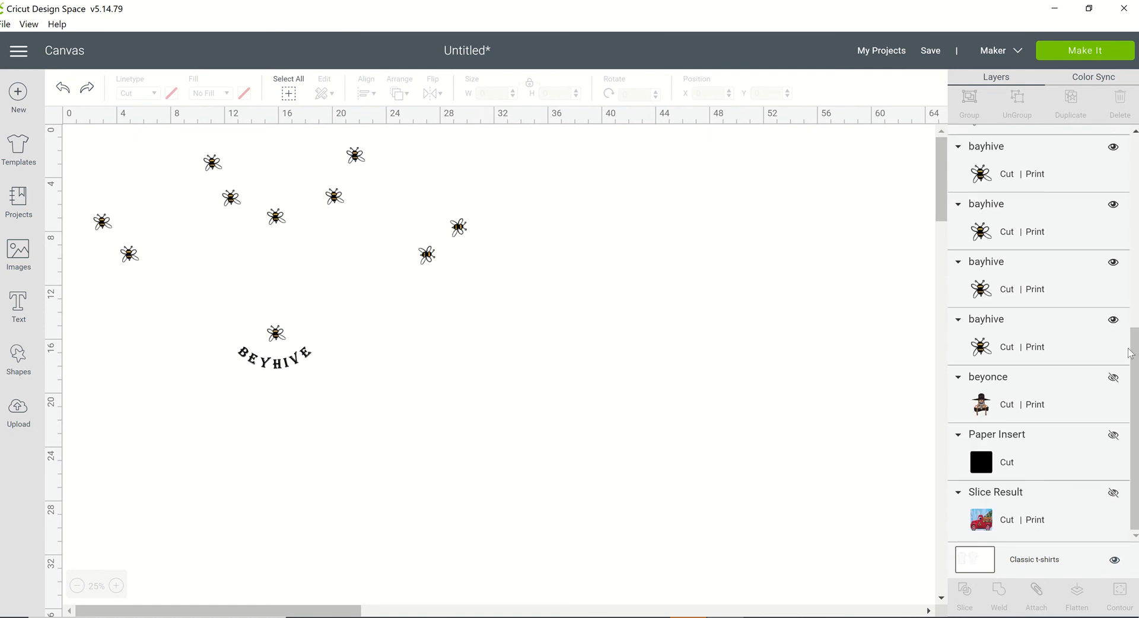
{"action": "left_click", "coordinate": [1114, 378]}
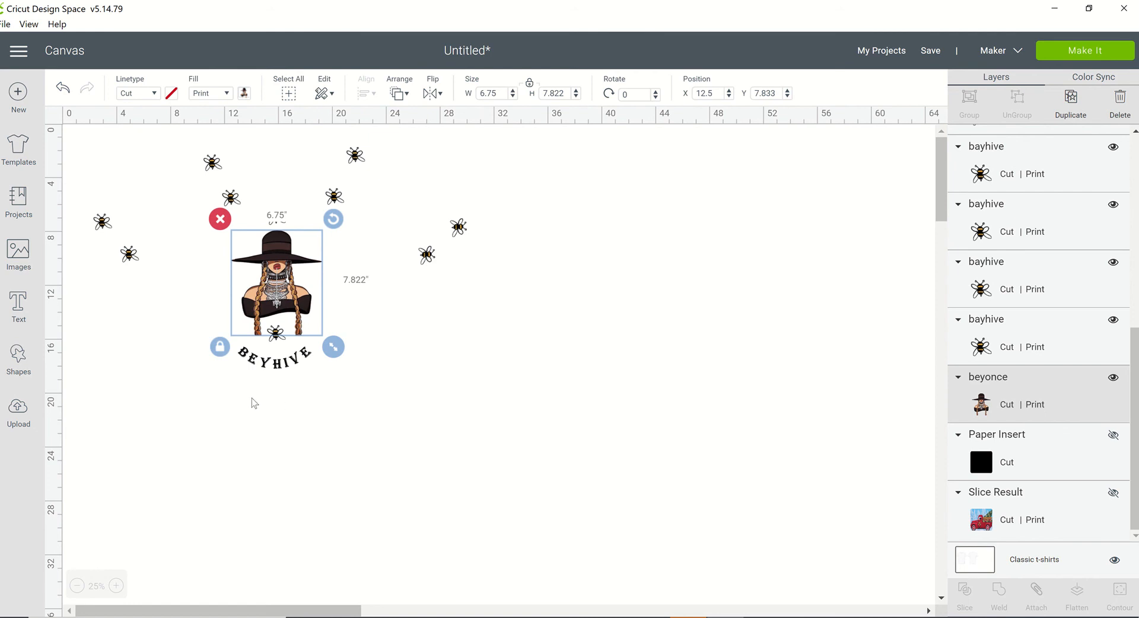
{"action": "left_click", "coordinate": [517, 419]}
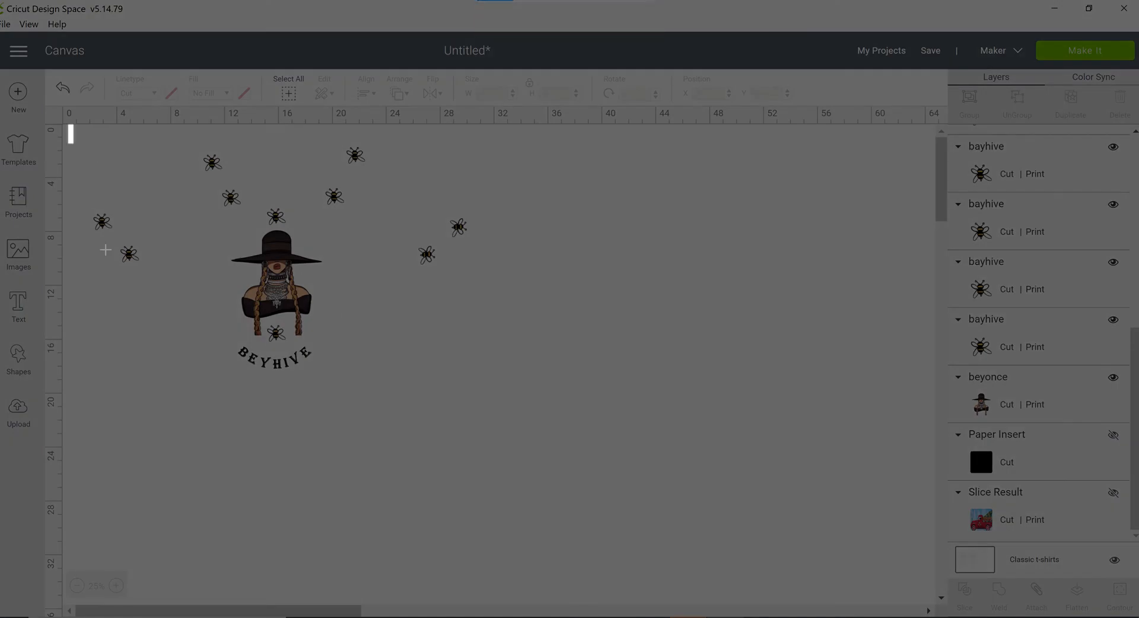
{"action": "left_click_drag", "start_coordinate": [70, 123], "coordinate": [525, 419]}
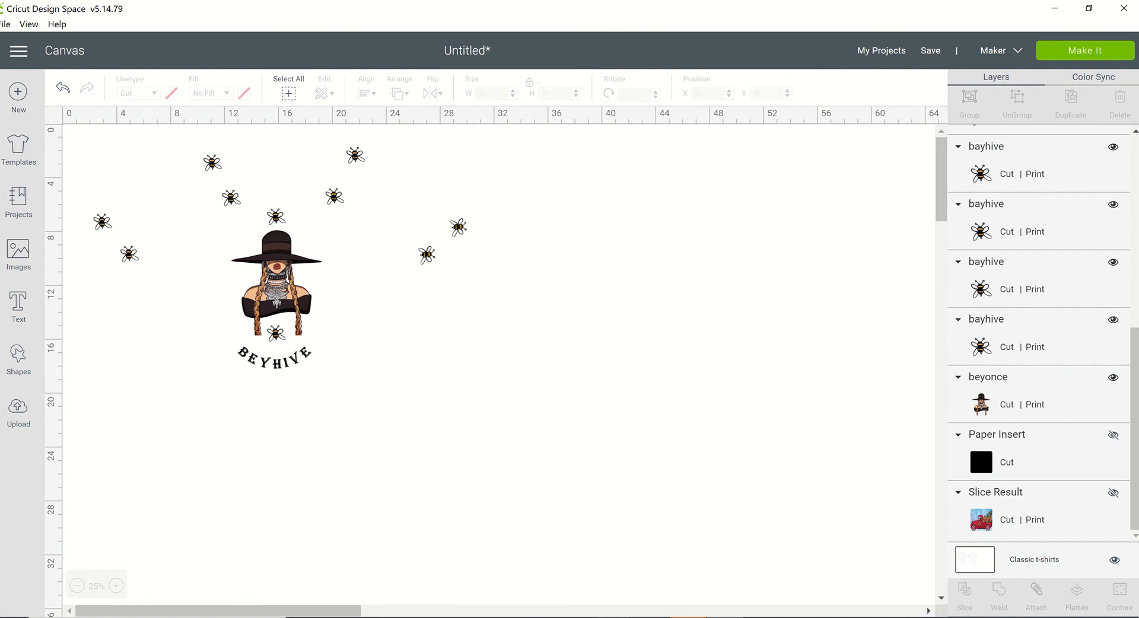
Switch to the first open PowerPoint presentation and paste the captured design as a picture onto blank slide 3
{"action": "left_click", "coordinate": [613, 617]}
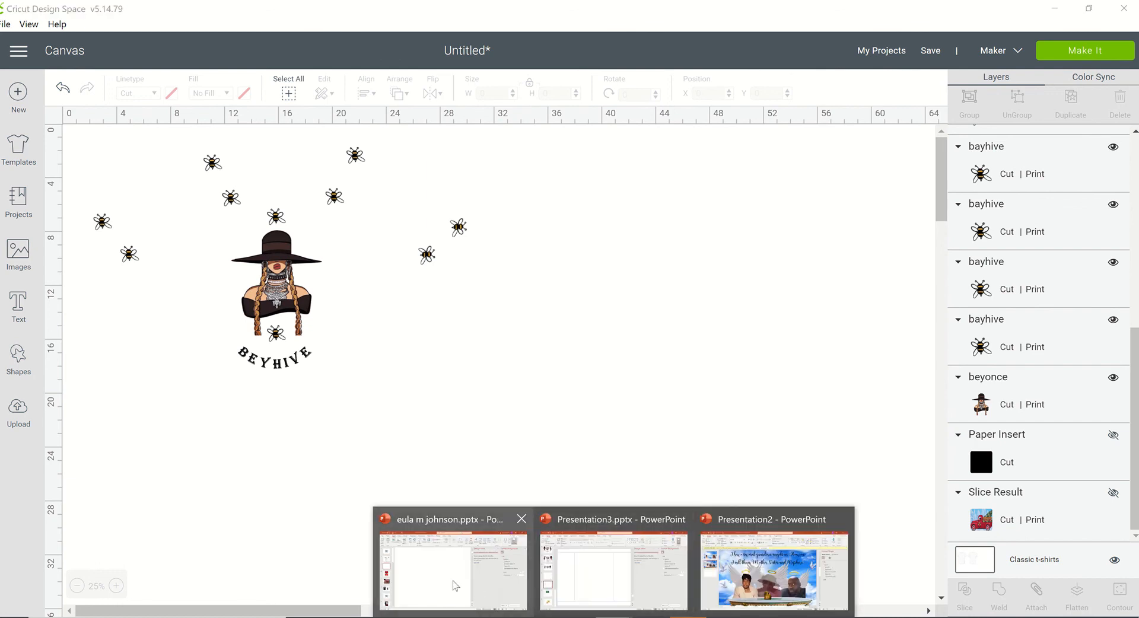
{"action": "left_click", "coordinate": [455, 586]}
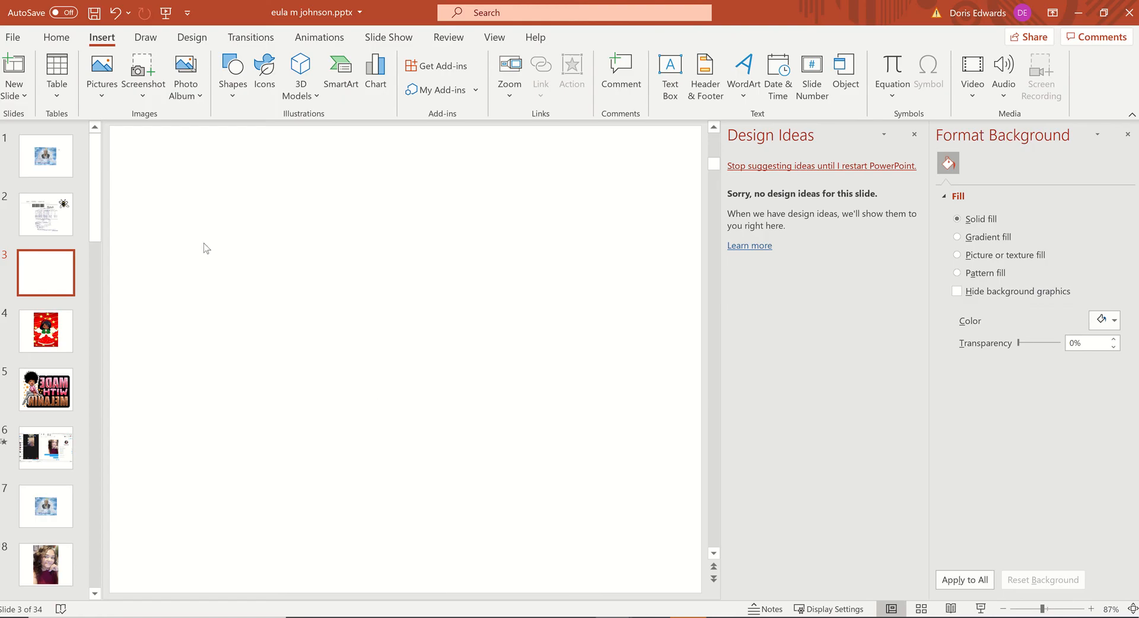
{"action": "right_click", "coordinate": [205, 248]}
{"action": "left_click", "coordinate": [238, 263]}
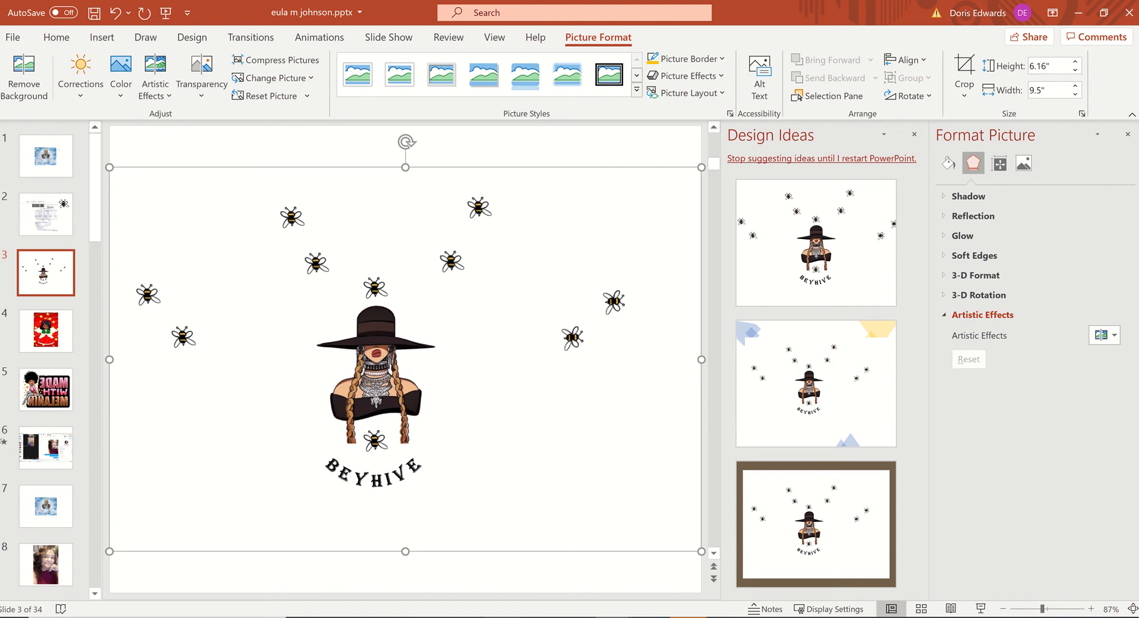
Switch back to the BEYHIVE design canvas in Cricut Design Space
{"action": "mouse_move", "coordinate": [650, 617]}
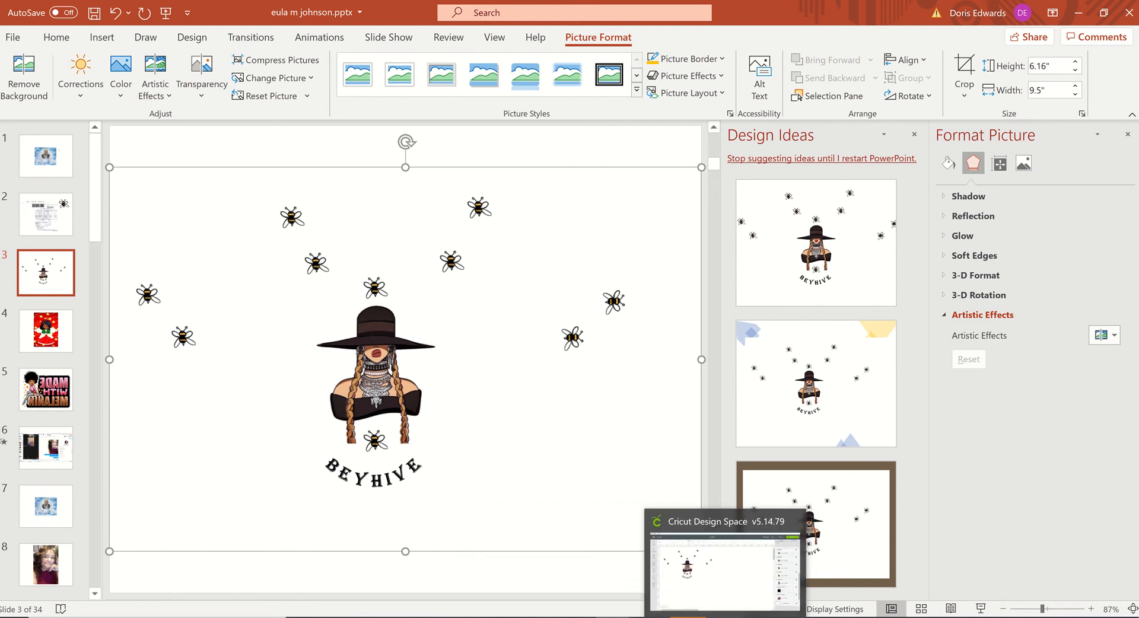
{"action": "left_click", "coordinate": [725, 617]}
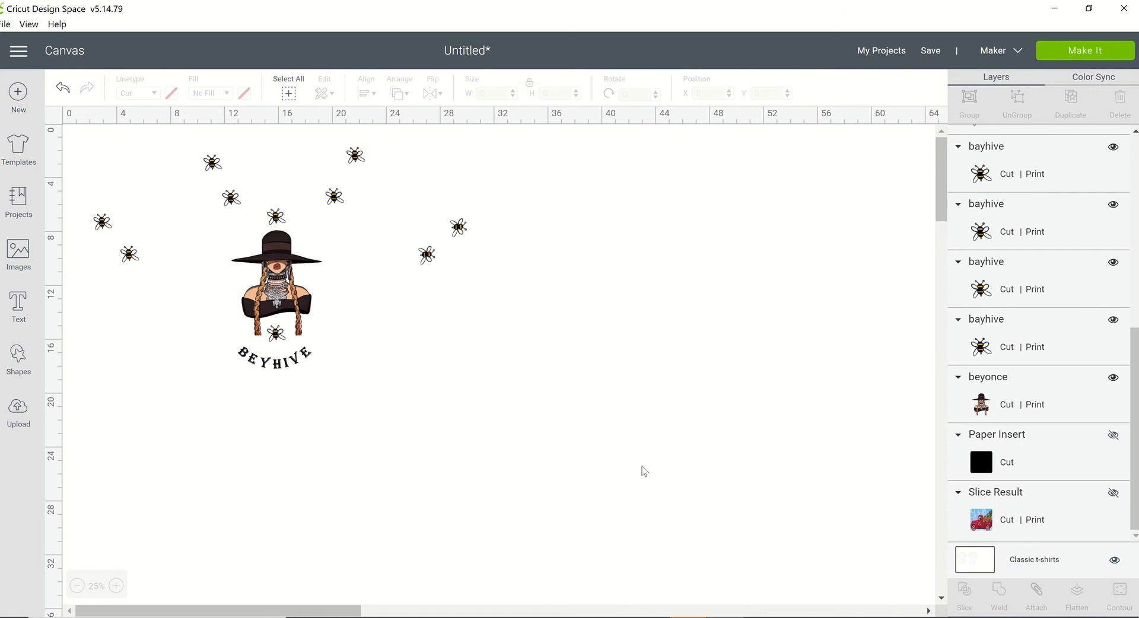
{"action": "mouse_move", "coordinate": [791, 11]}
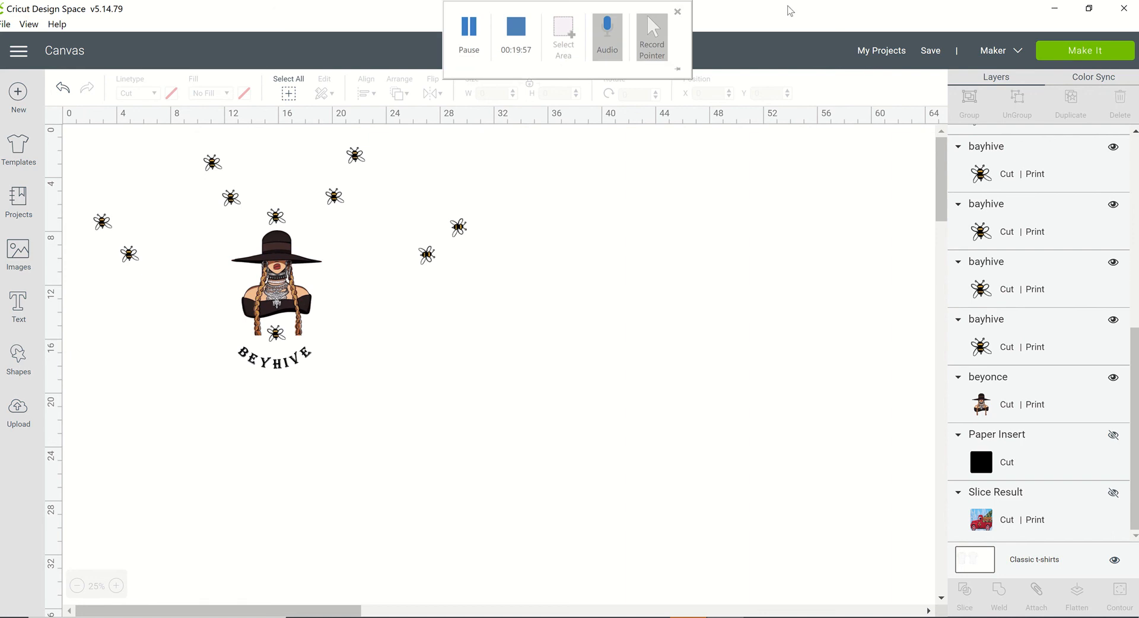